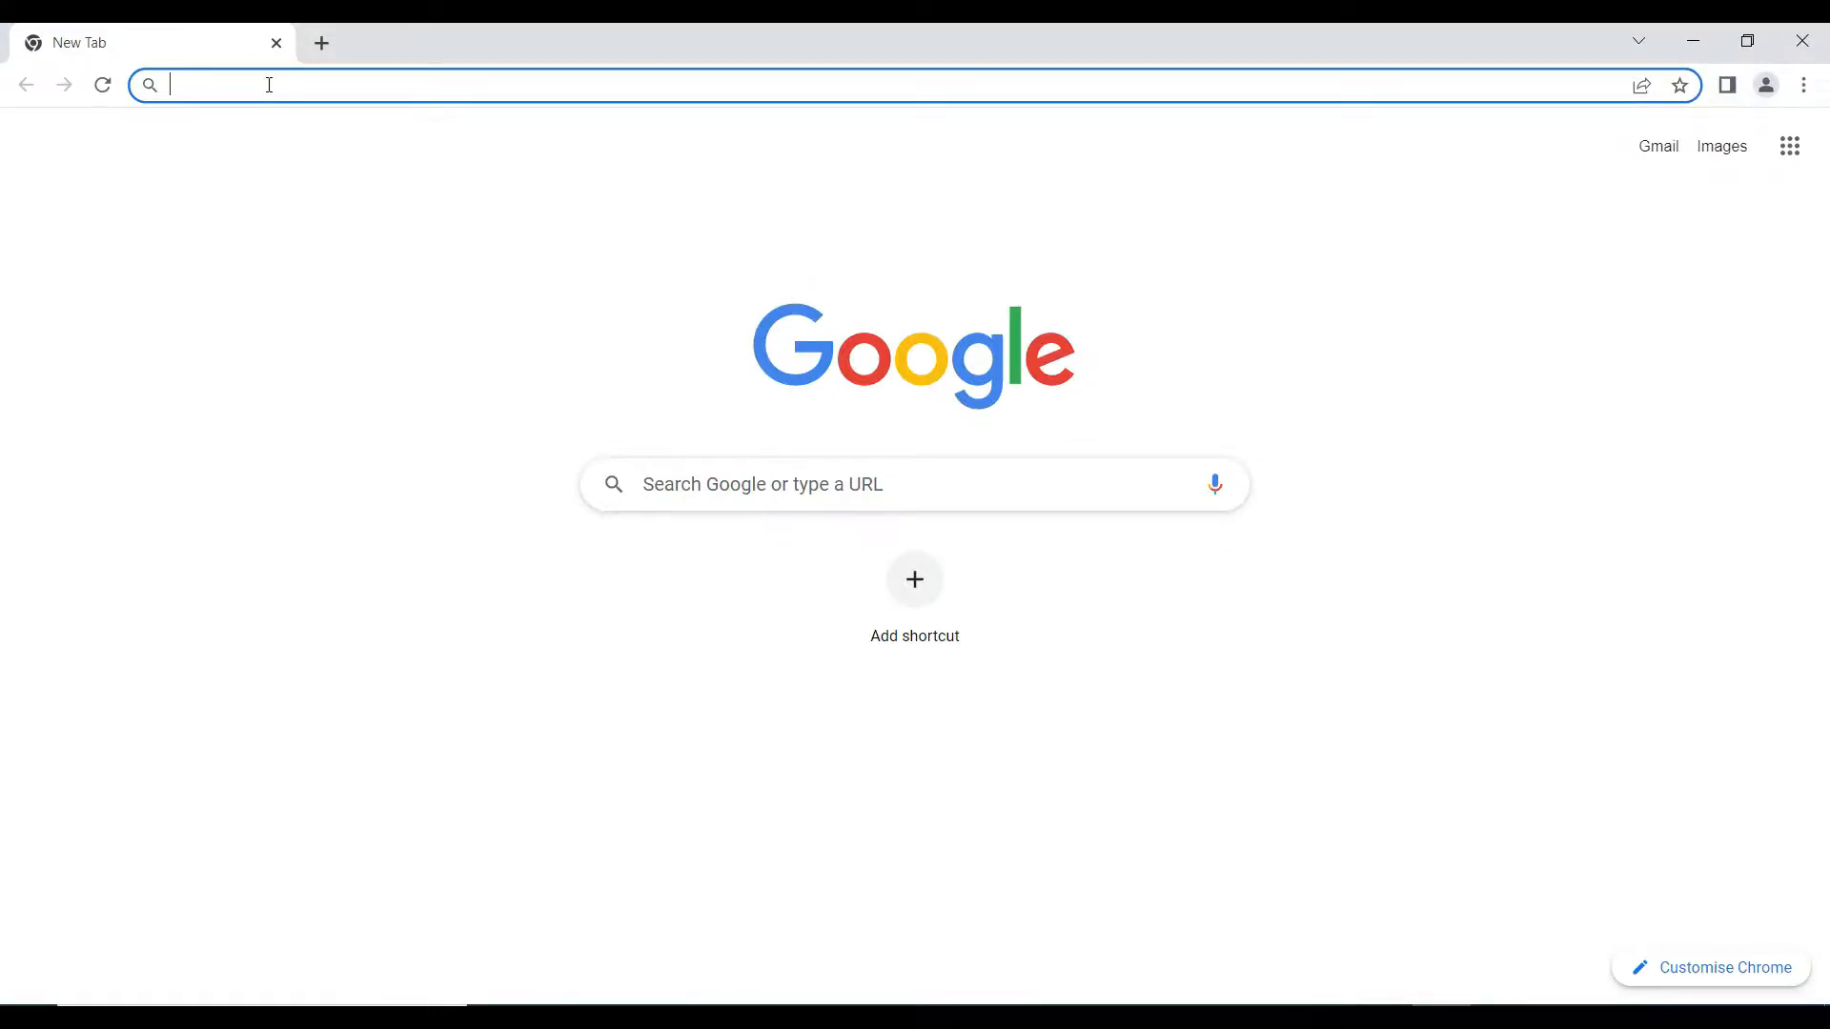
- Load live.protpd.com from Chrome's address bar
text(live.)
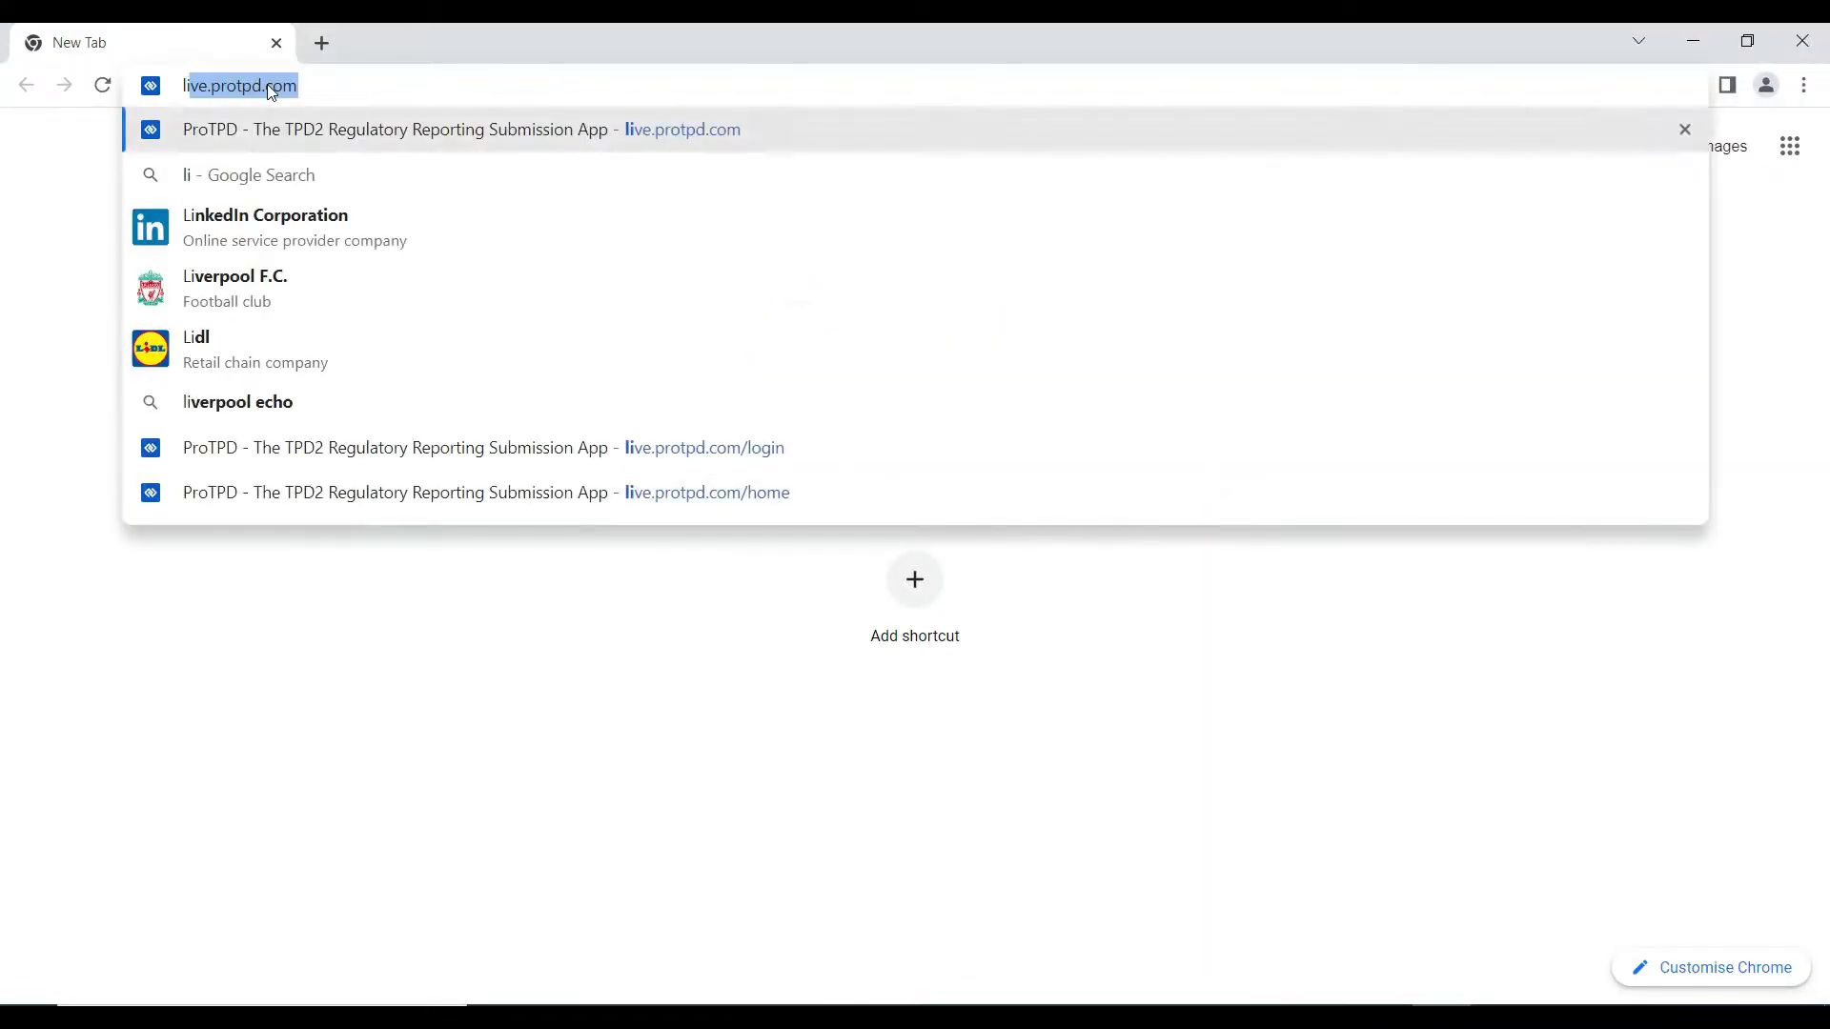
text(protpd.com)
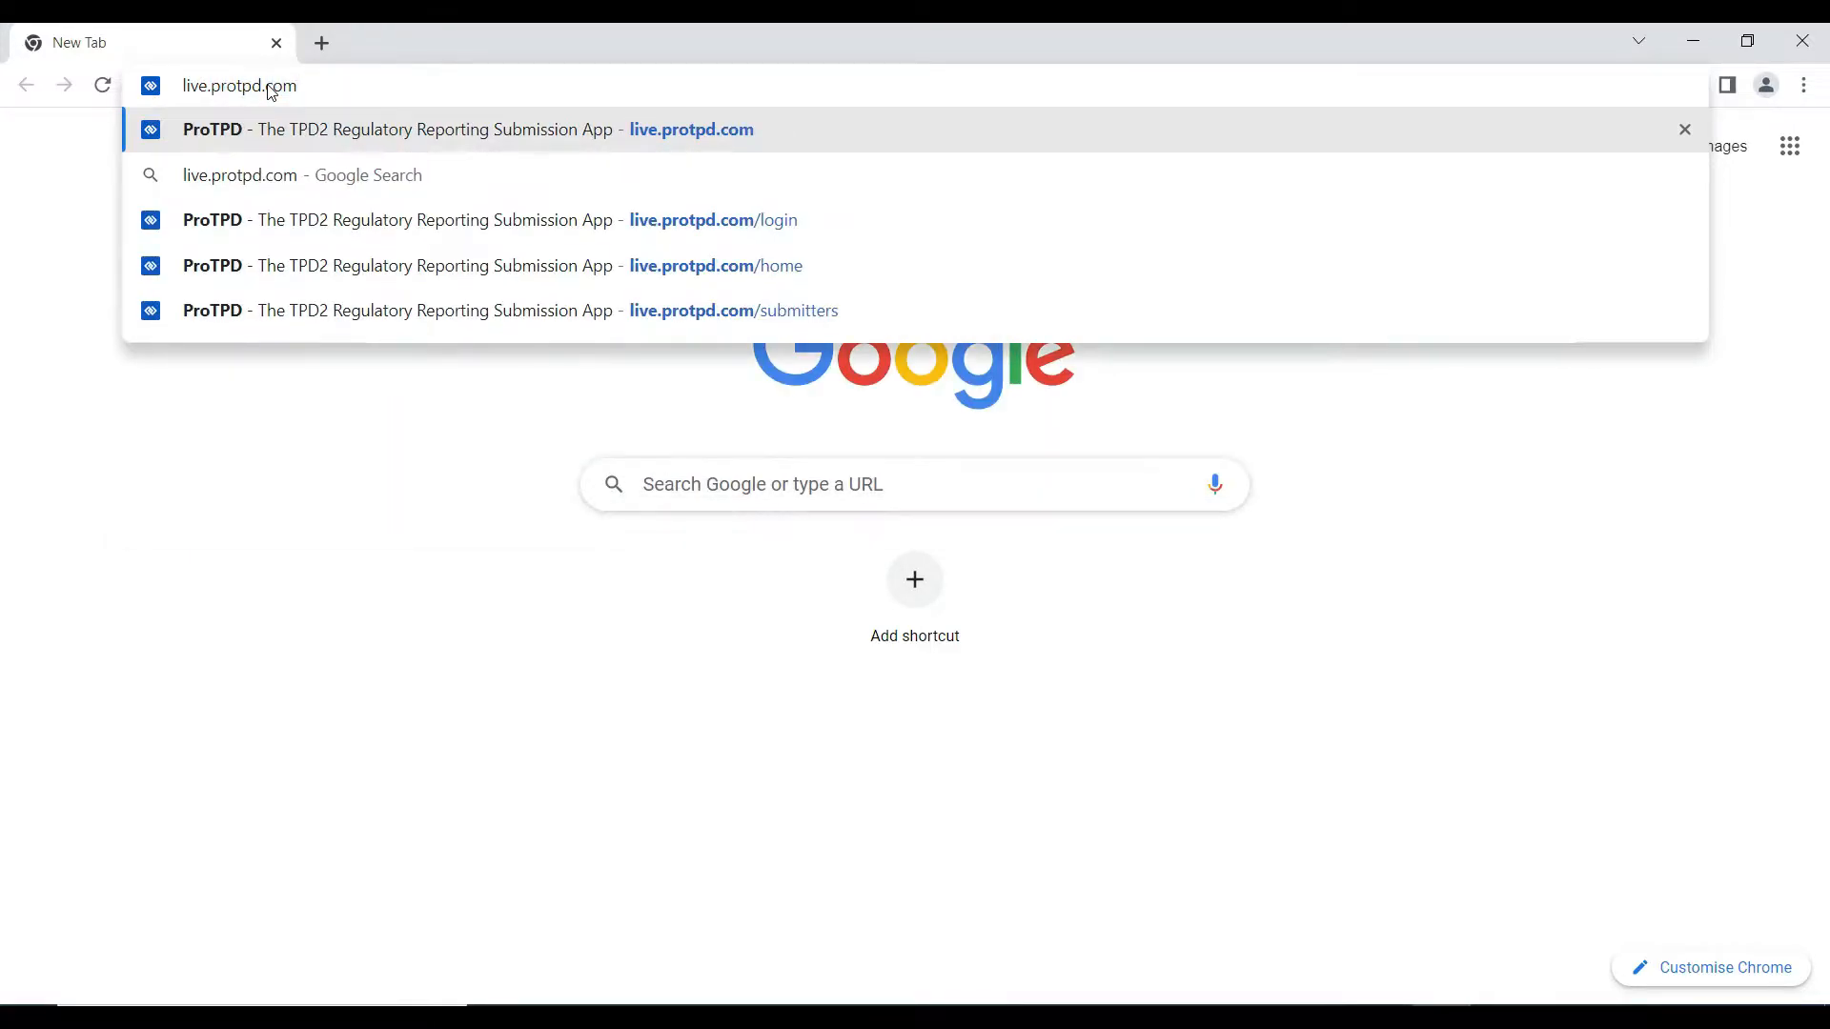
key(Return)
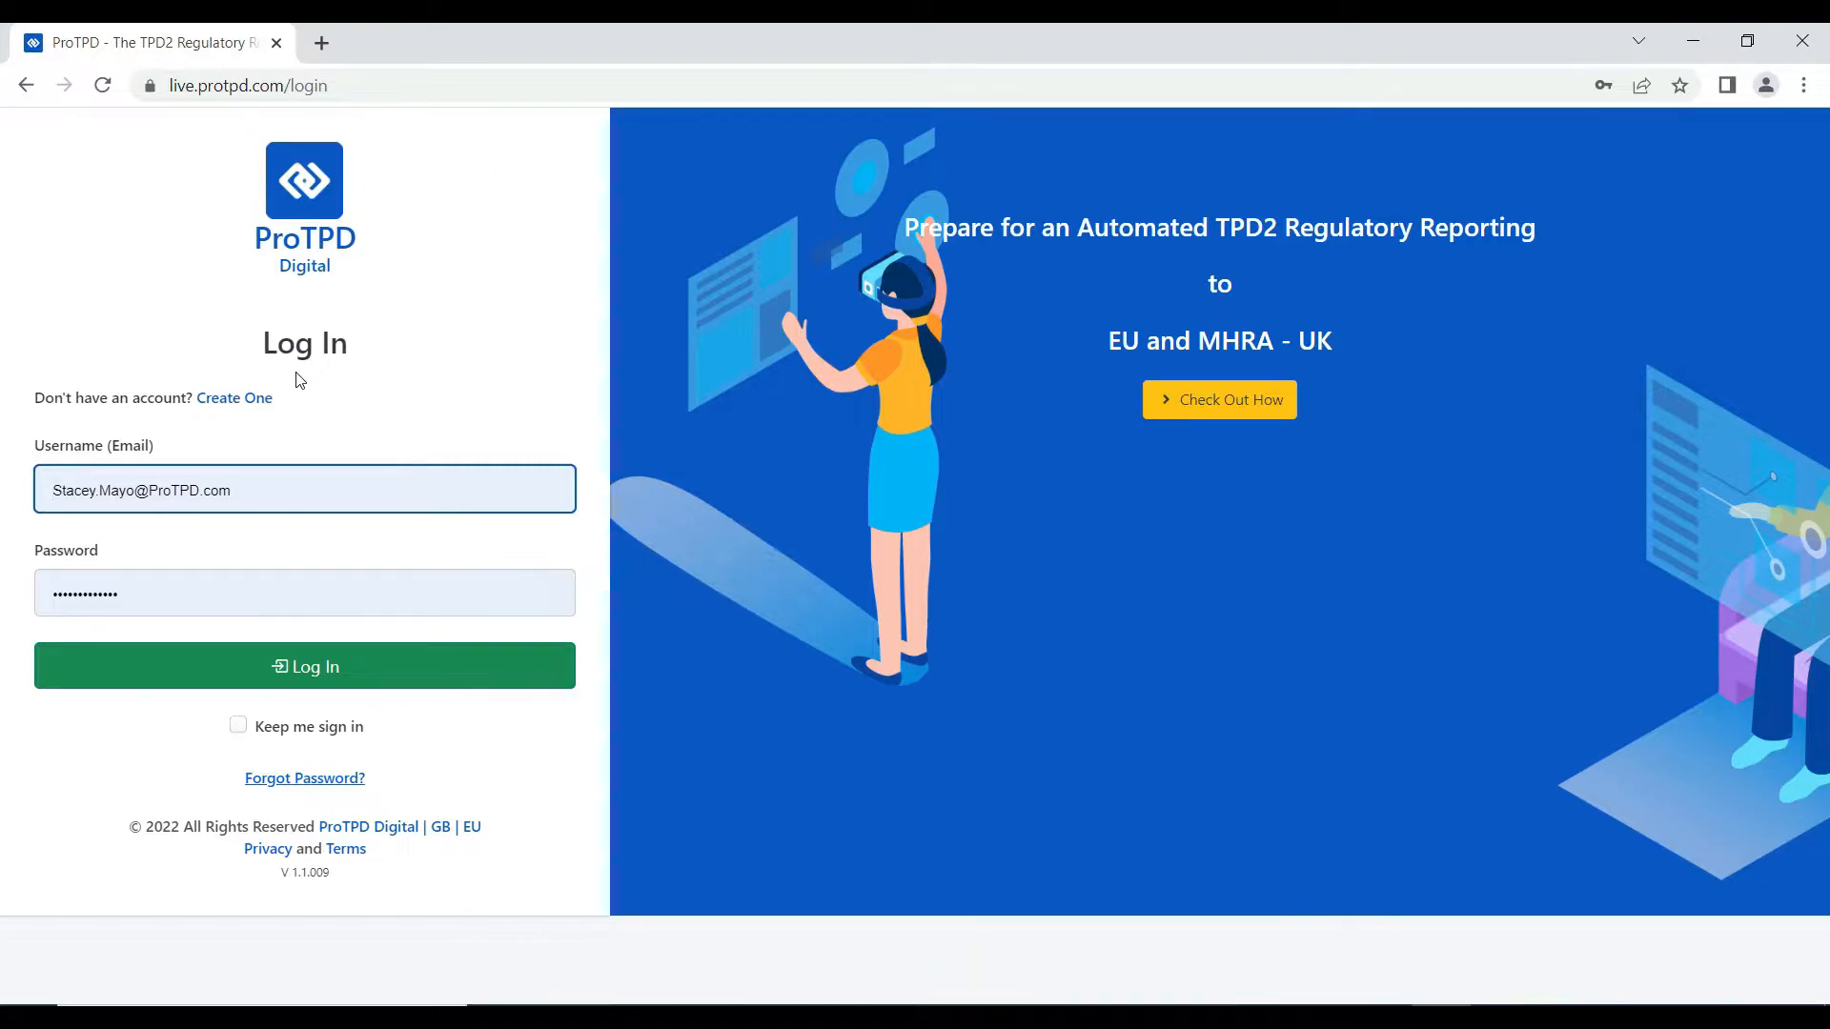
- Log in to ProTPD Digital with Chrome's saved username and password
click(314, 488)
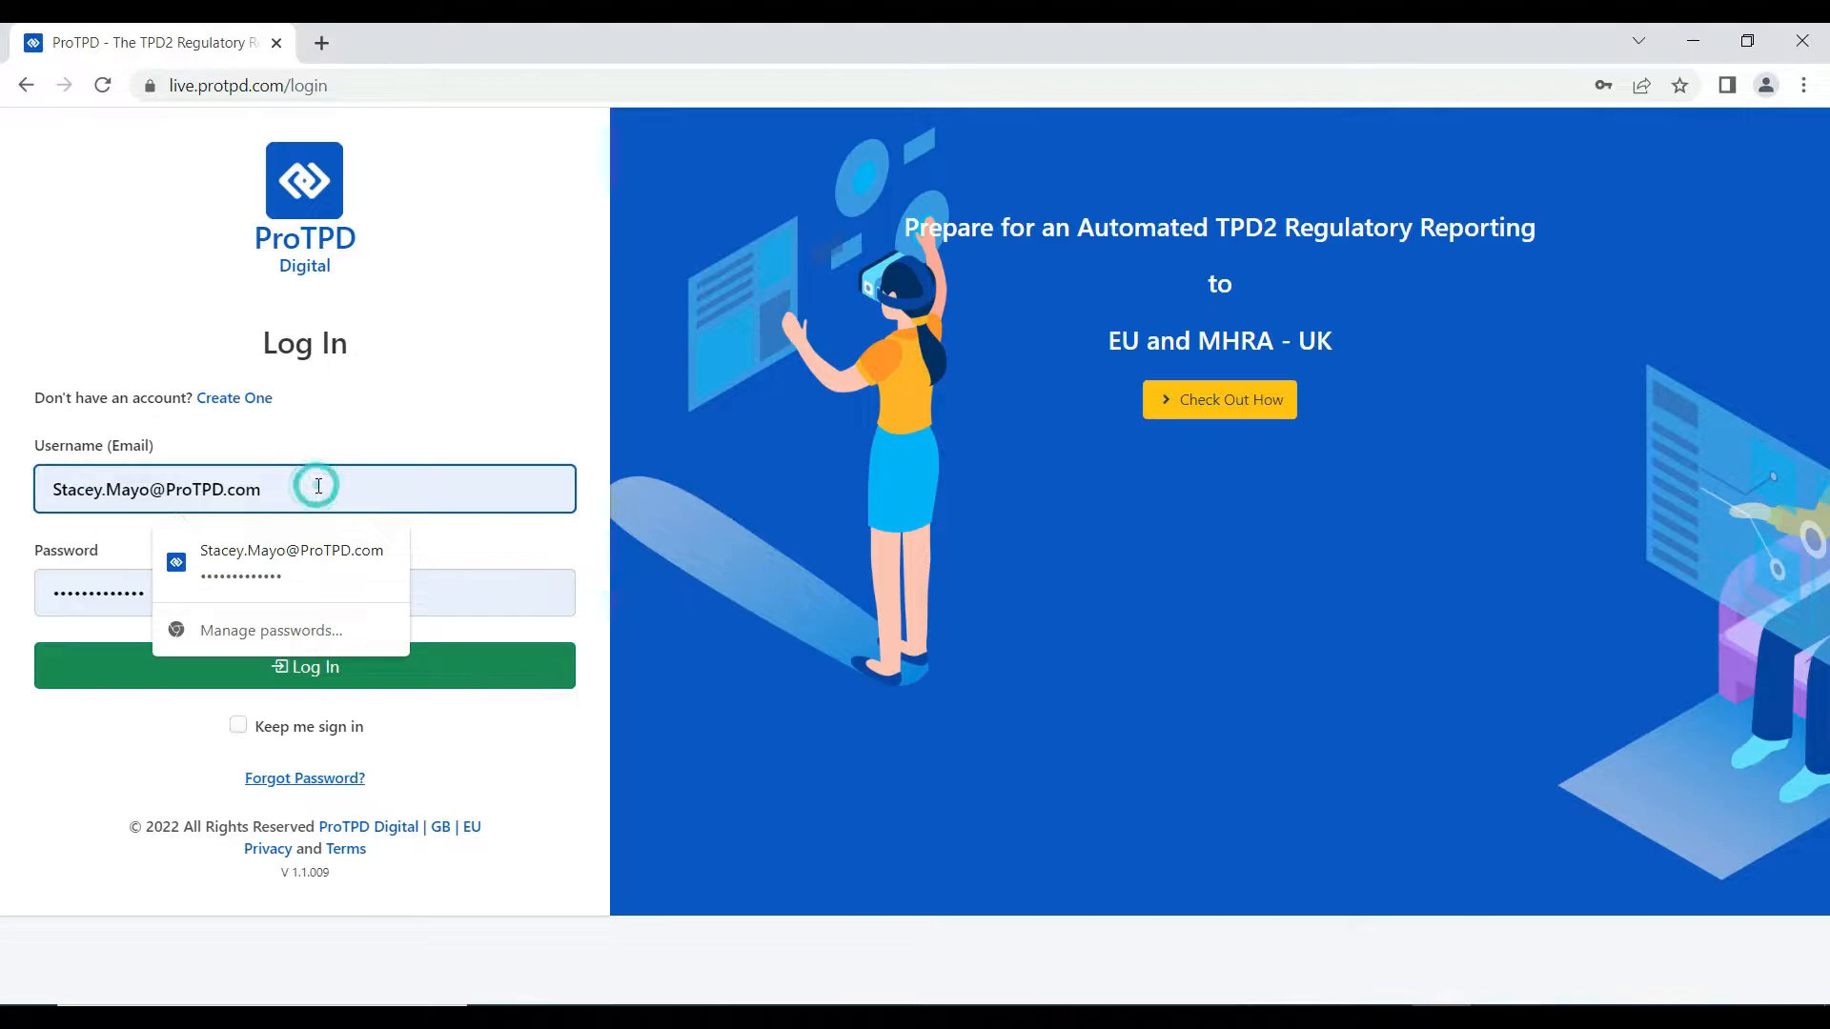
click(300, 591)
click(305, 607)
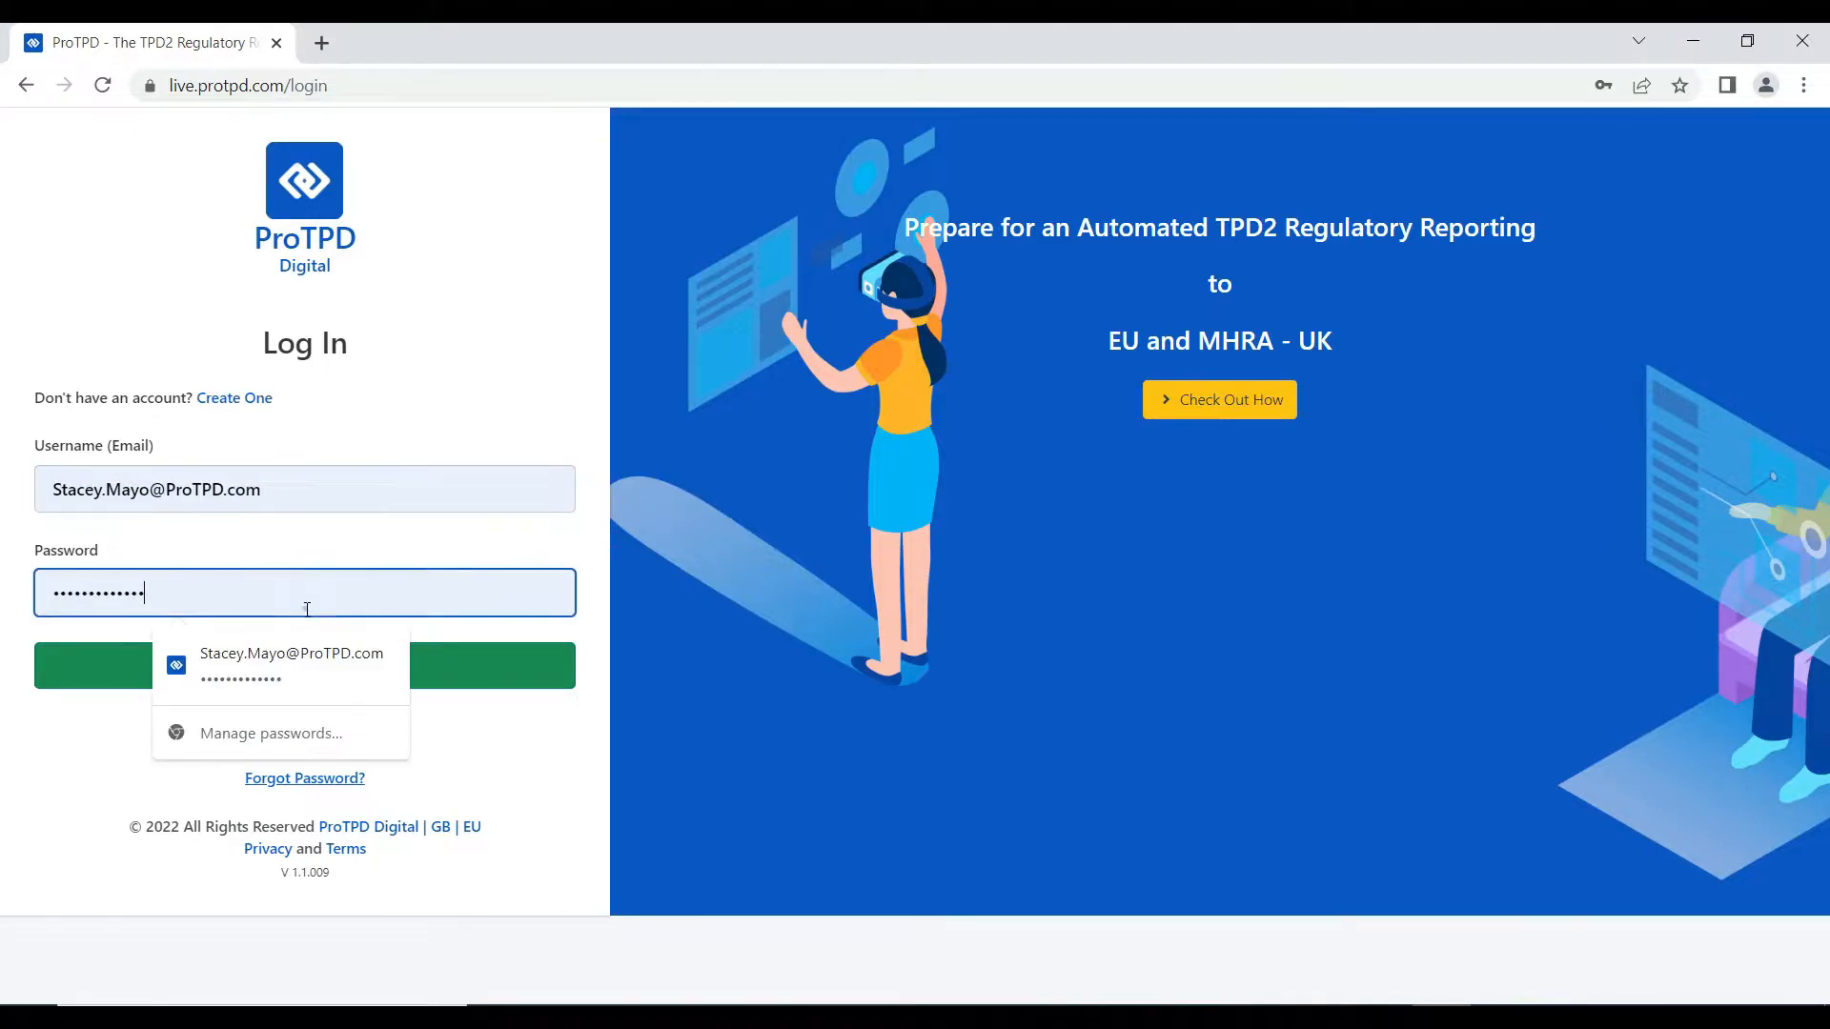
click(301, 677)
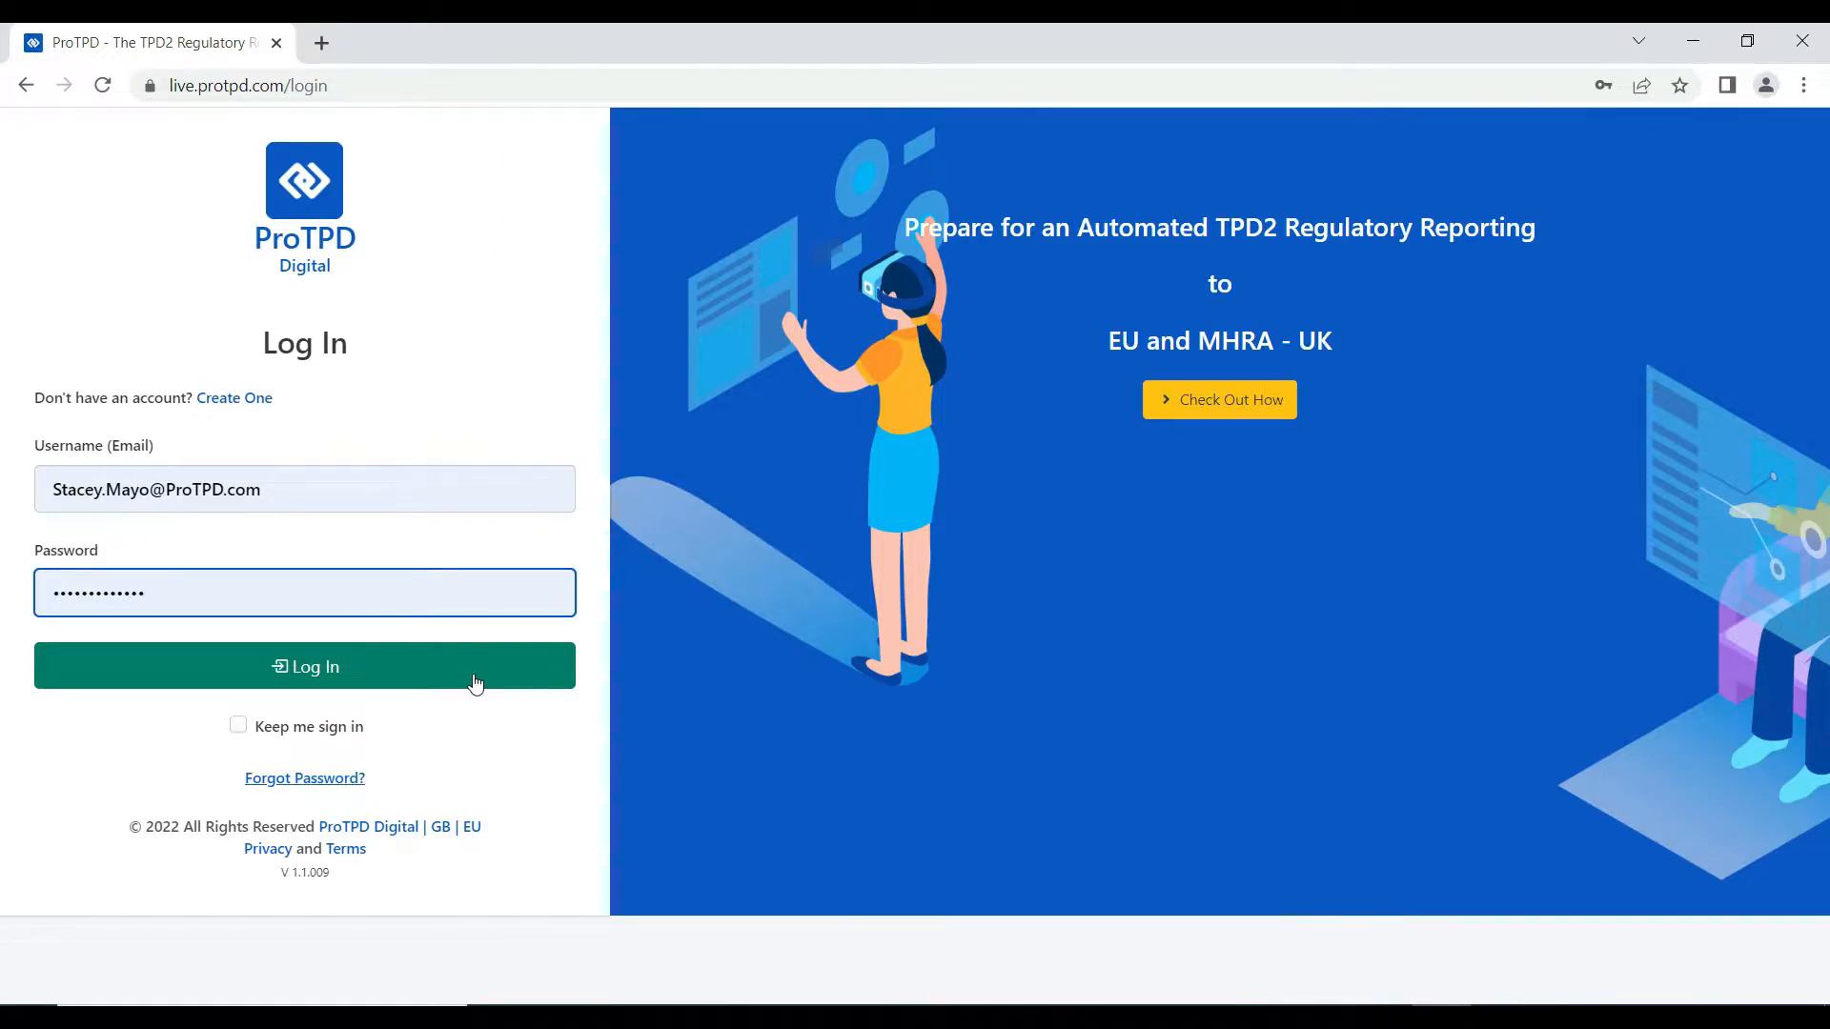
click(417, 671)
click(418, 670)
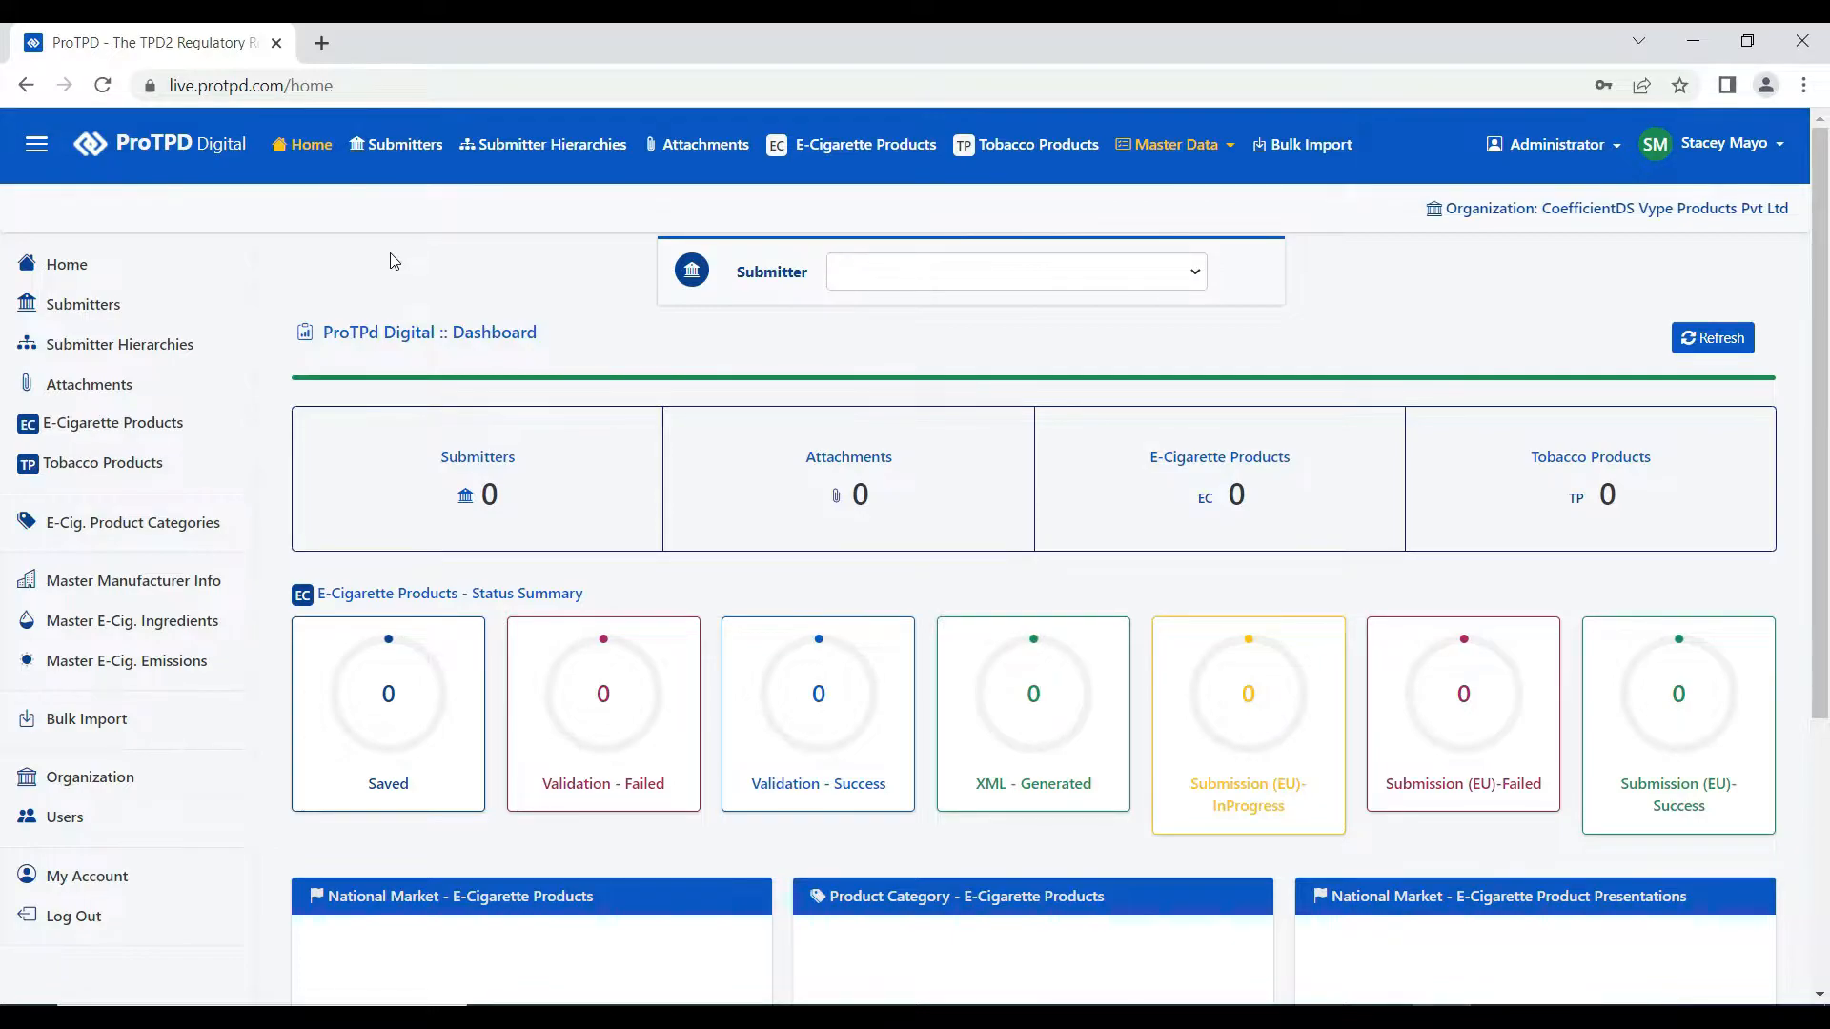
- Open the Submitters page from the top navigation bar
click(404, 160)
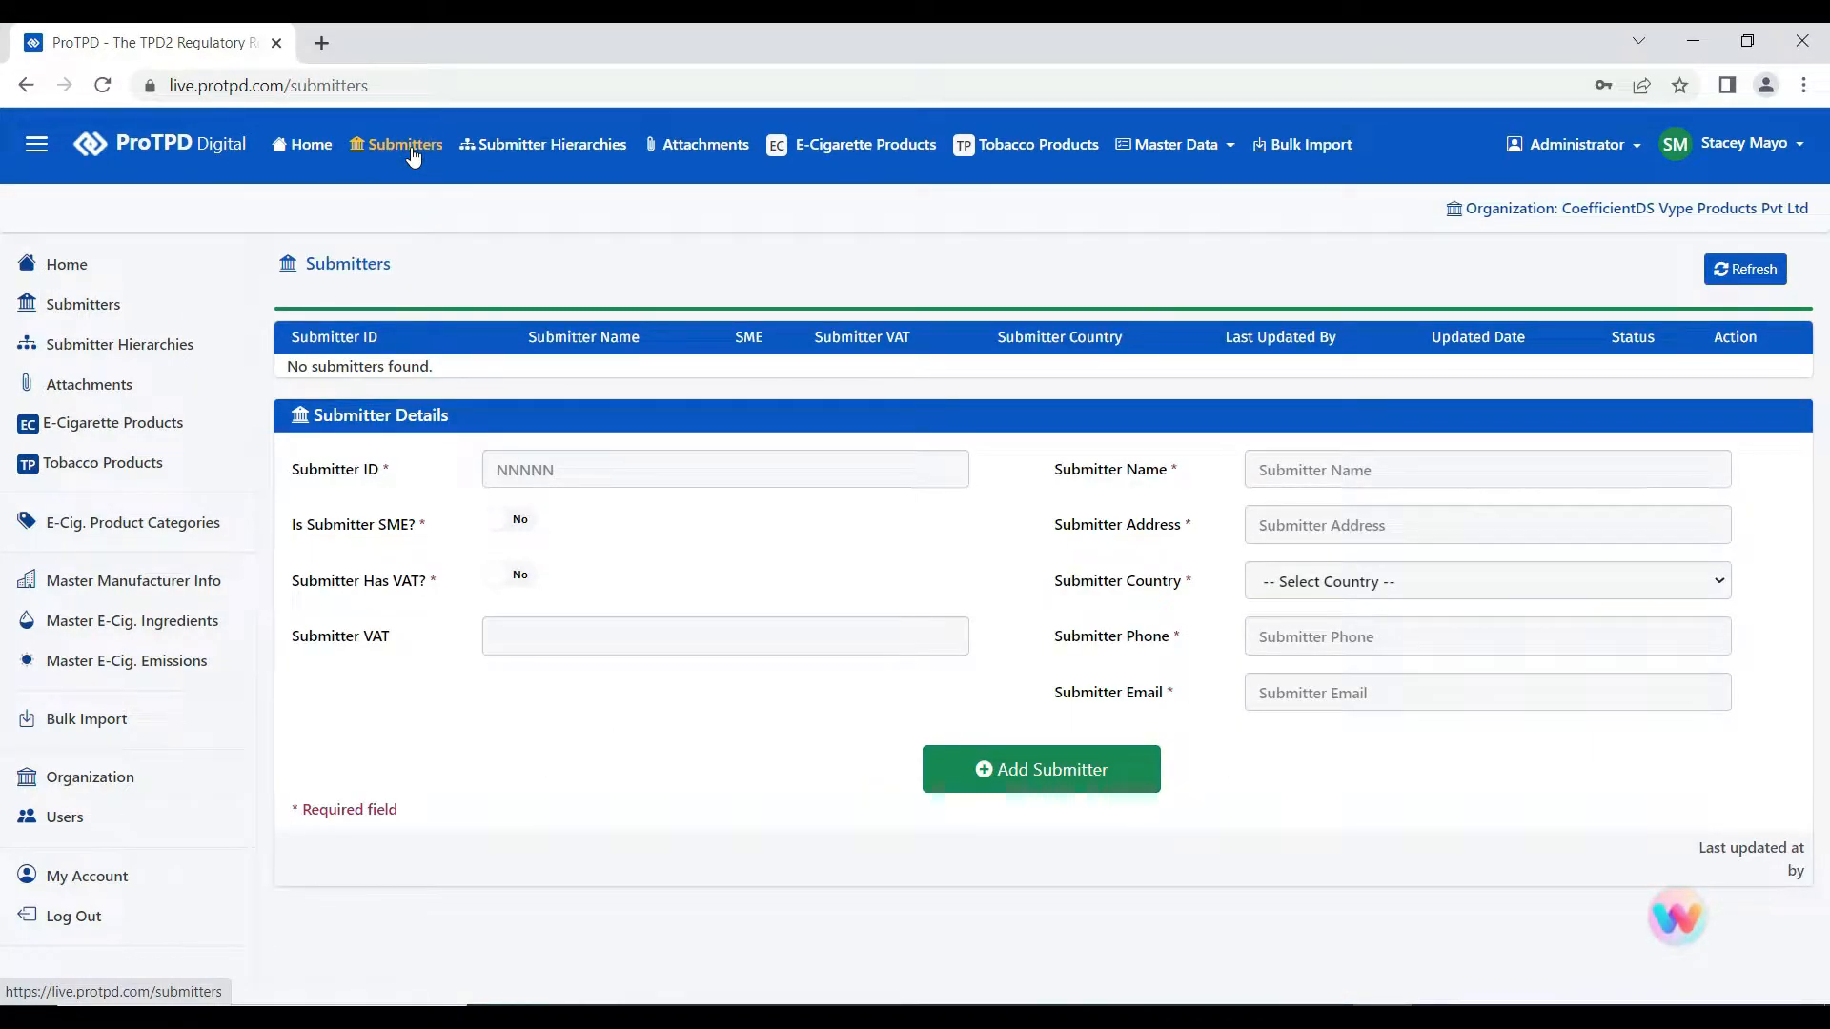
- Collapse the side navigation and highlight the 'No submitters found' message
click(36, 147)
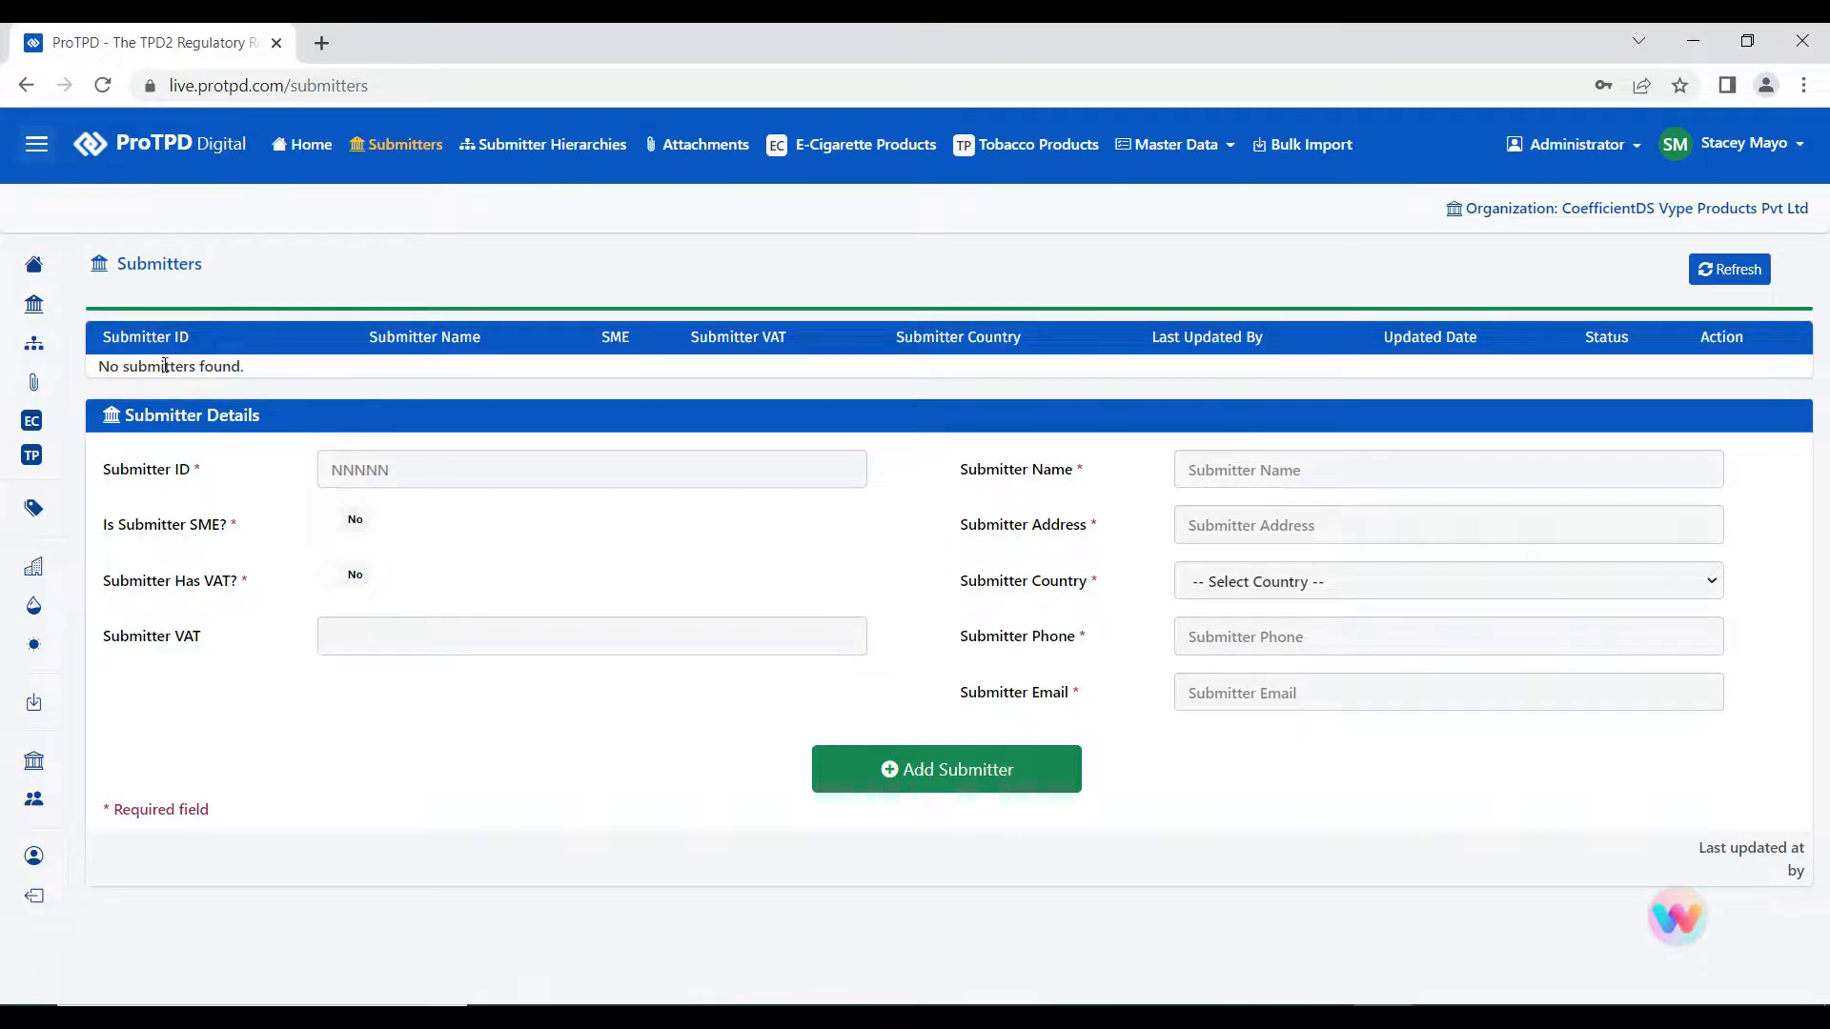
drag(98, 366, 318, 368)
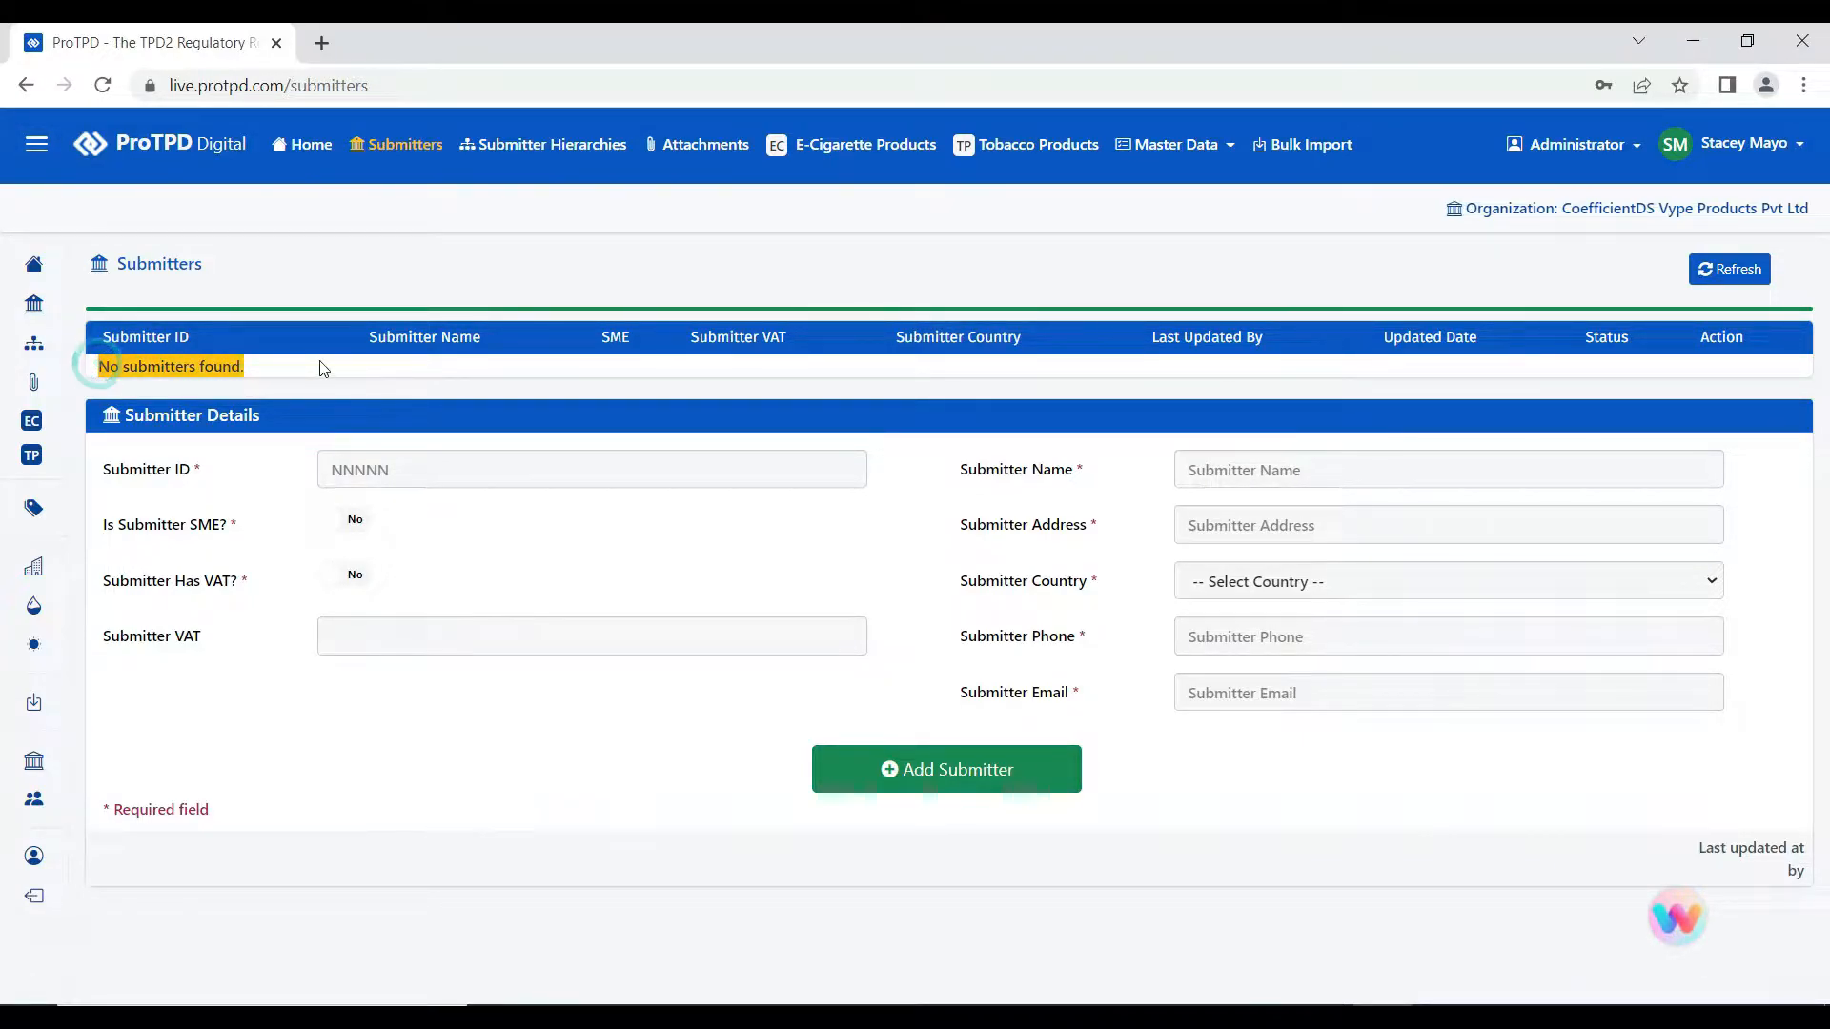
click(324, 369)
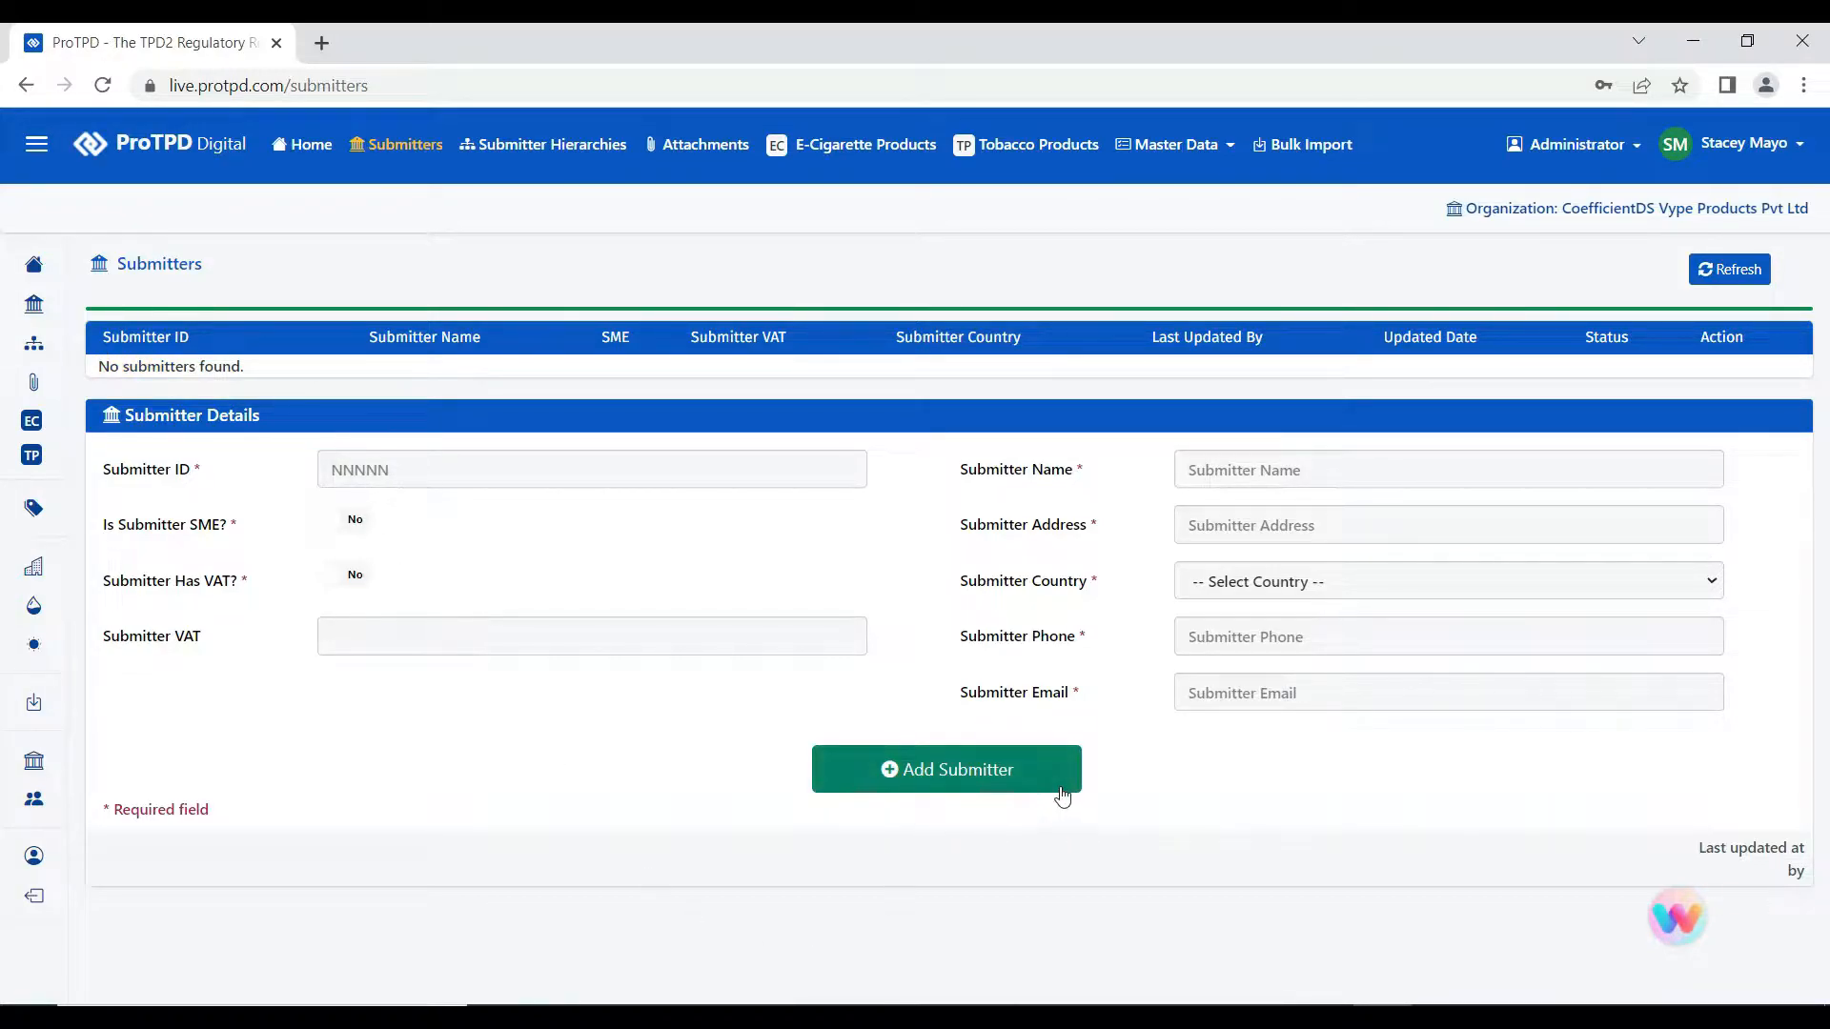
- Add a new submitter and point out its required fields, such as SME and name
click(952, 777)
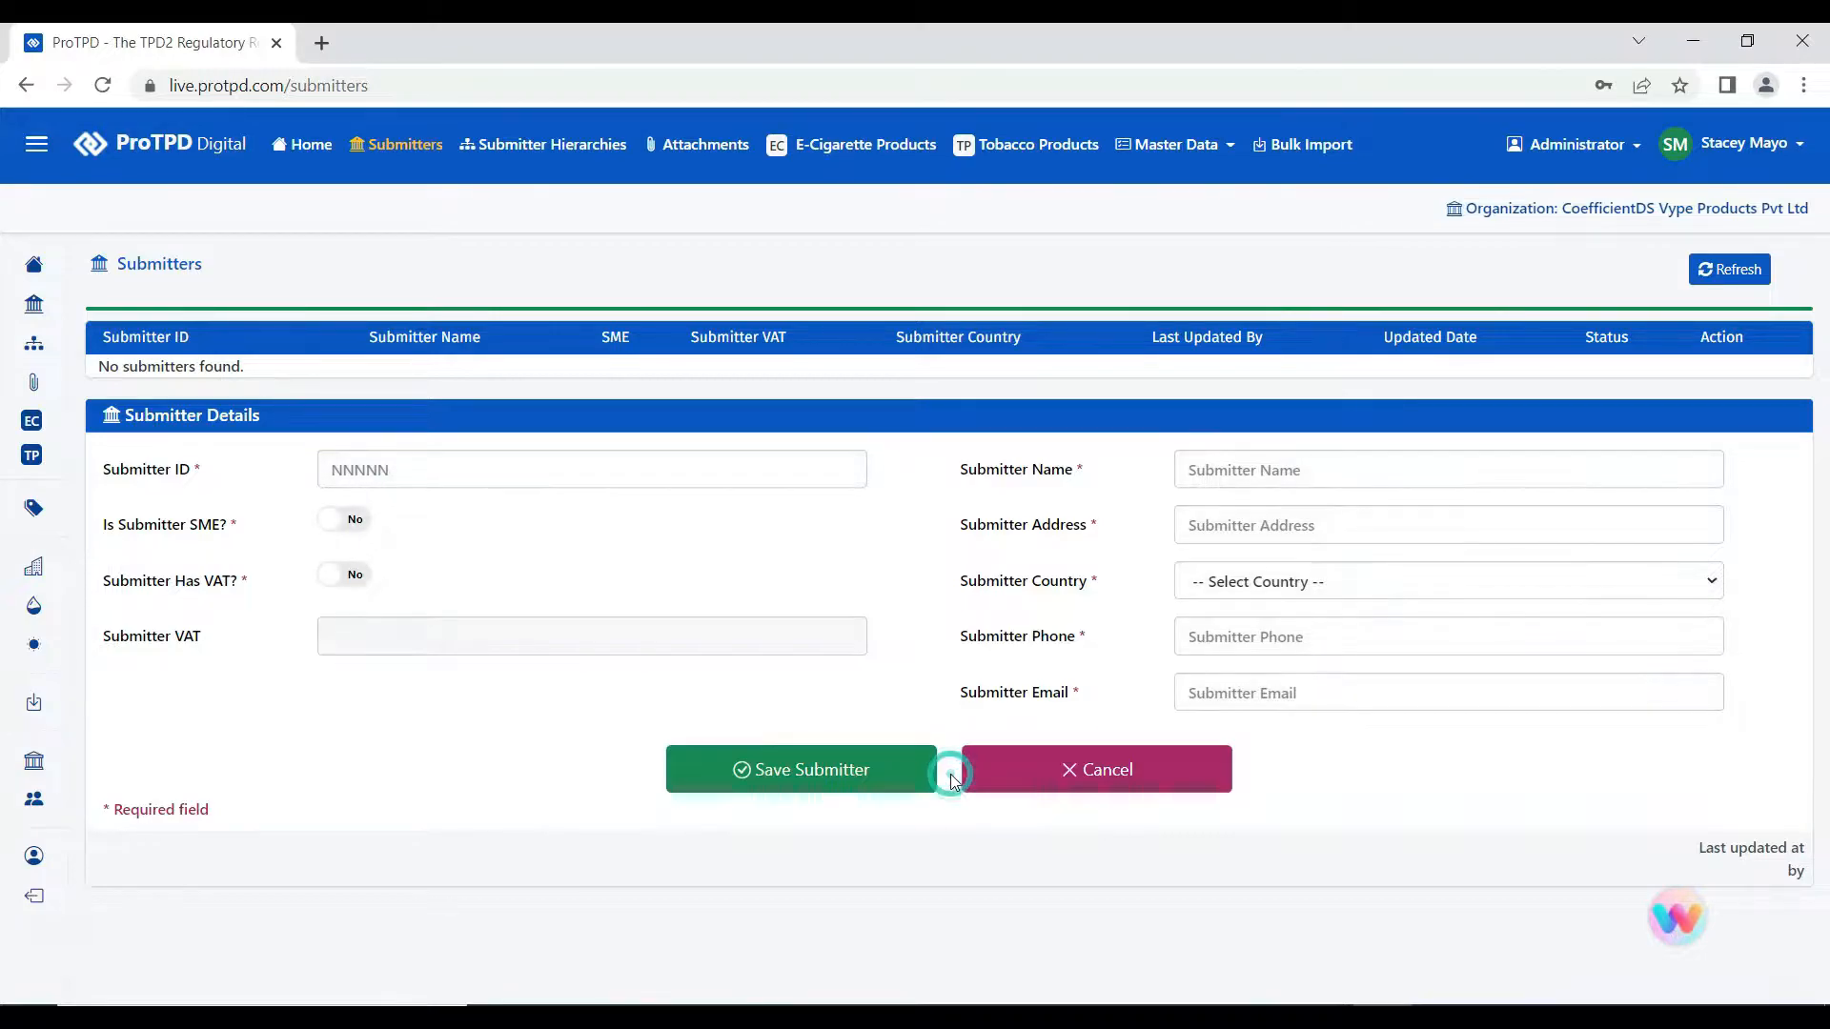
click(202, 472)
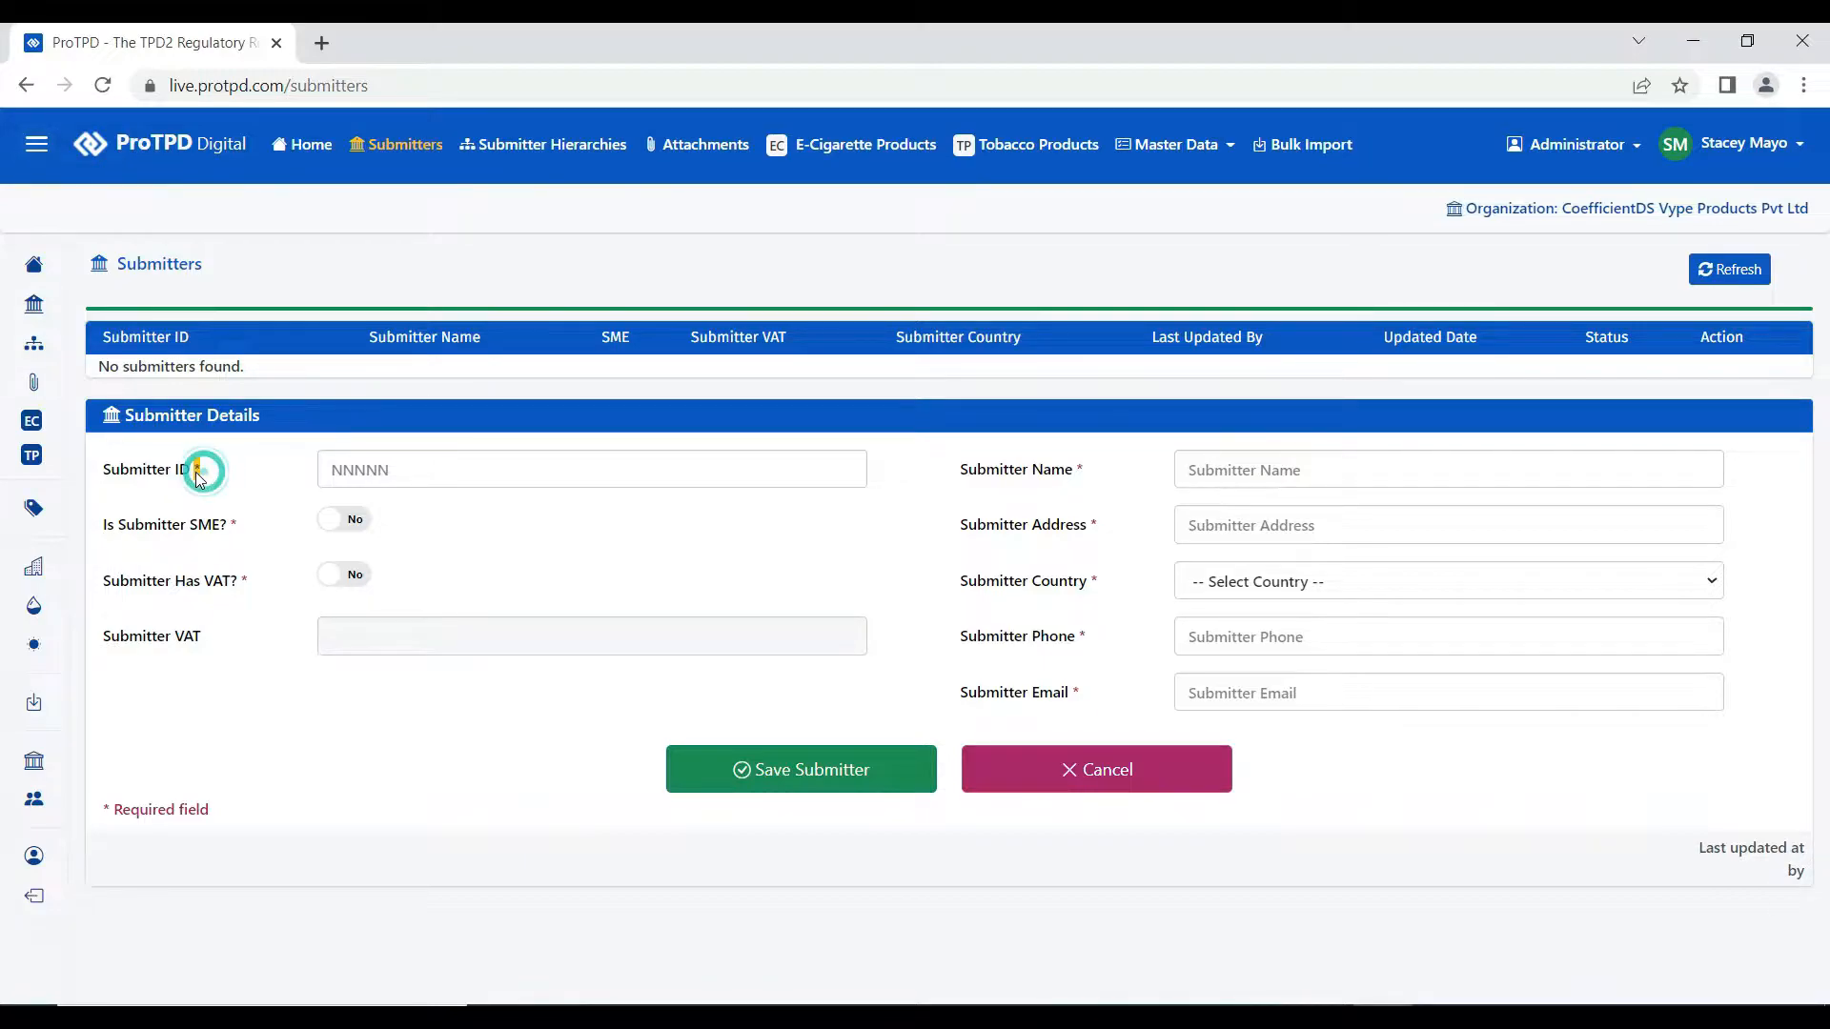
double_click(235, 525)
double_click(1083, 472)
drag(220, 812, 100, 812)
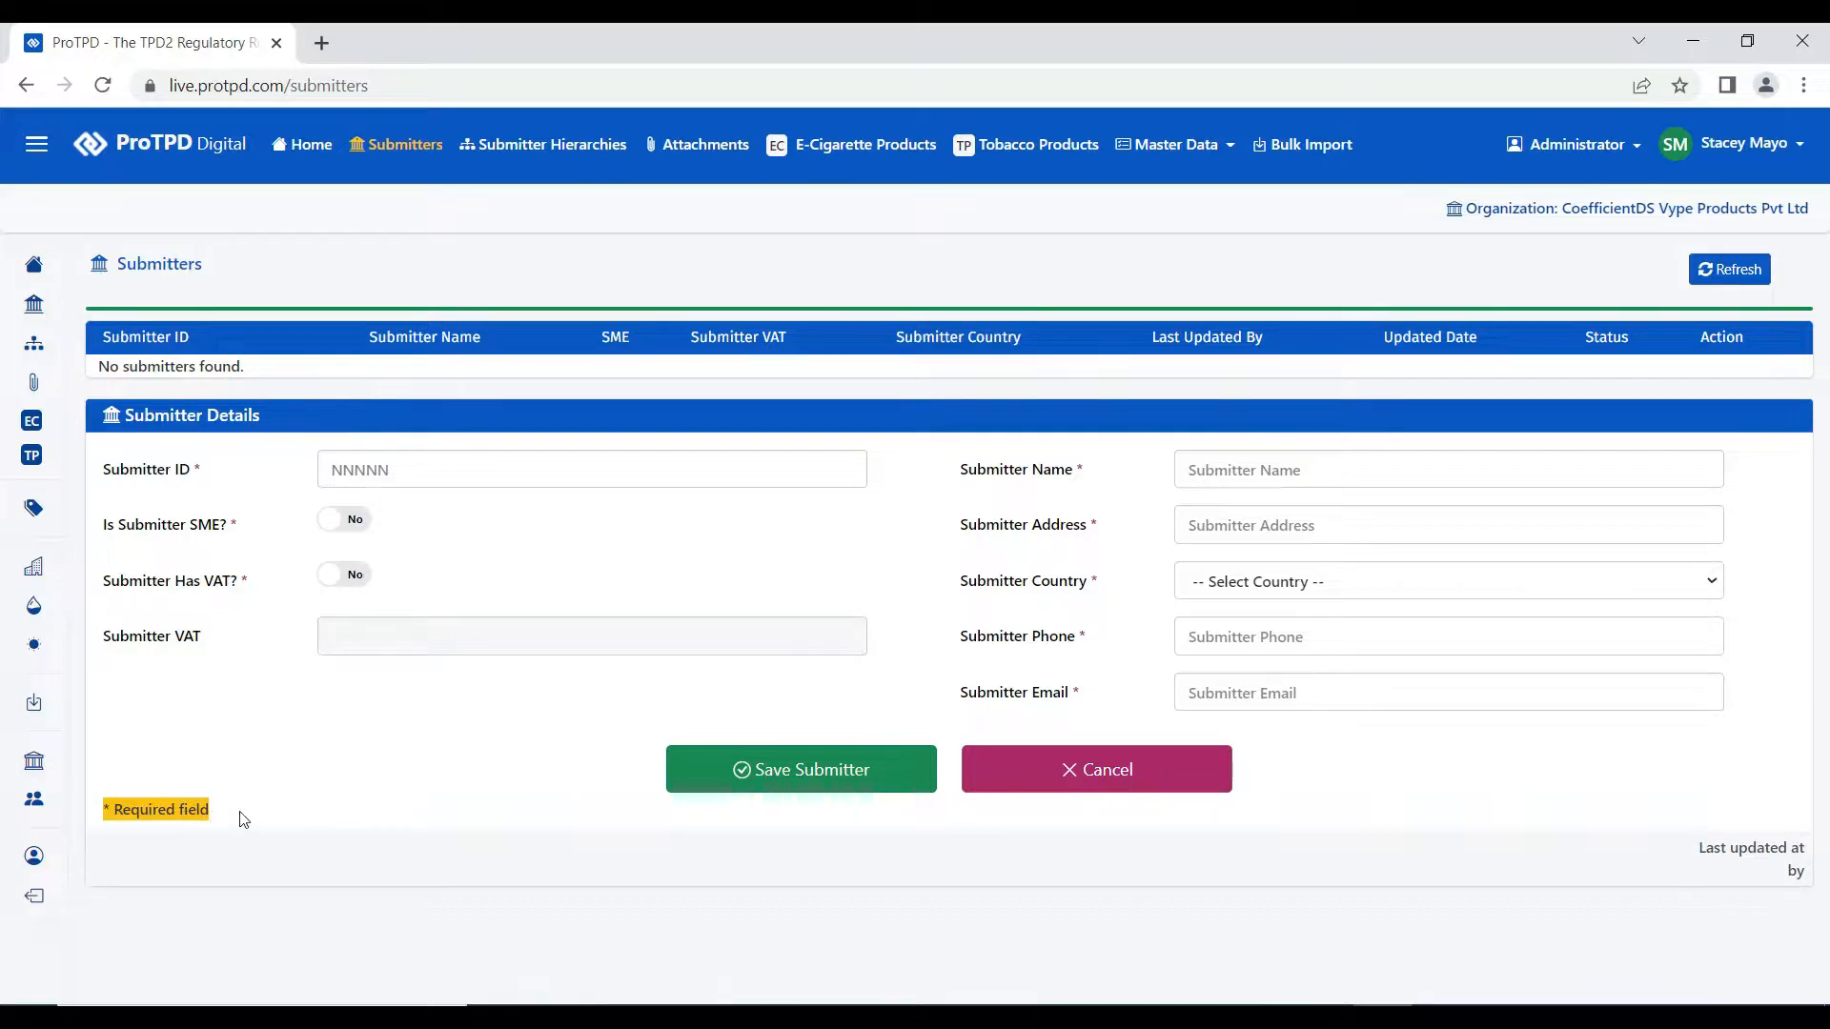
click(446, 509)
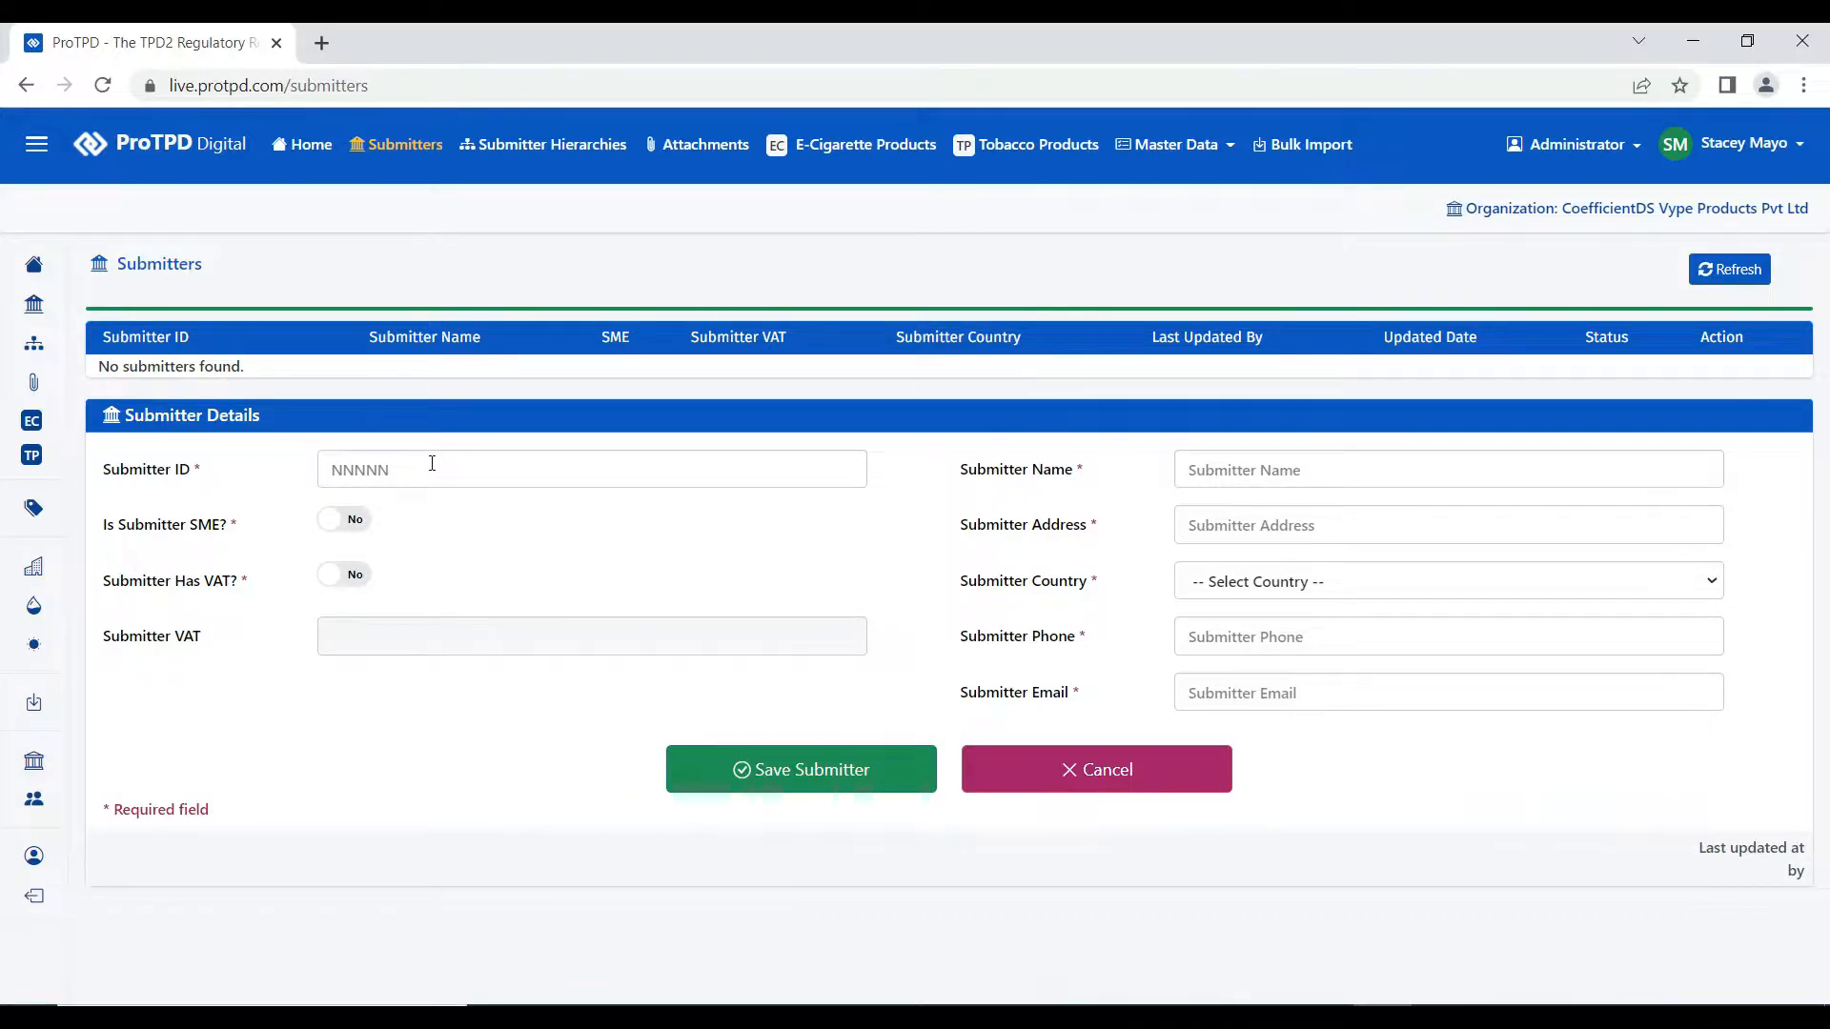
- Enter submitter ID 99981, set SME and VAT to Yes, and enter the VAT number
click(432, 464)
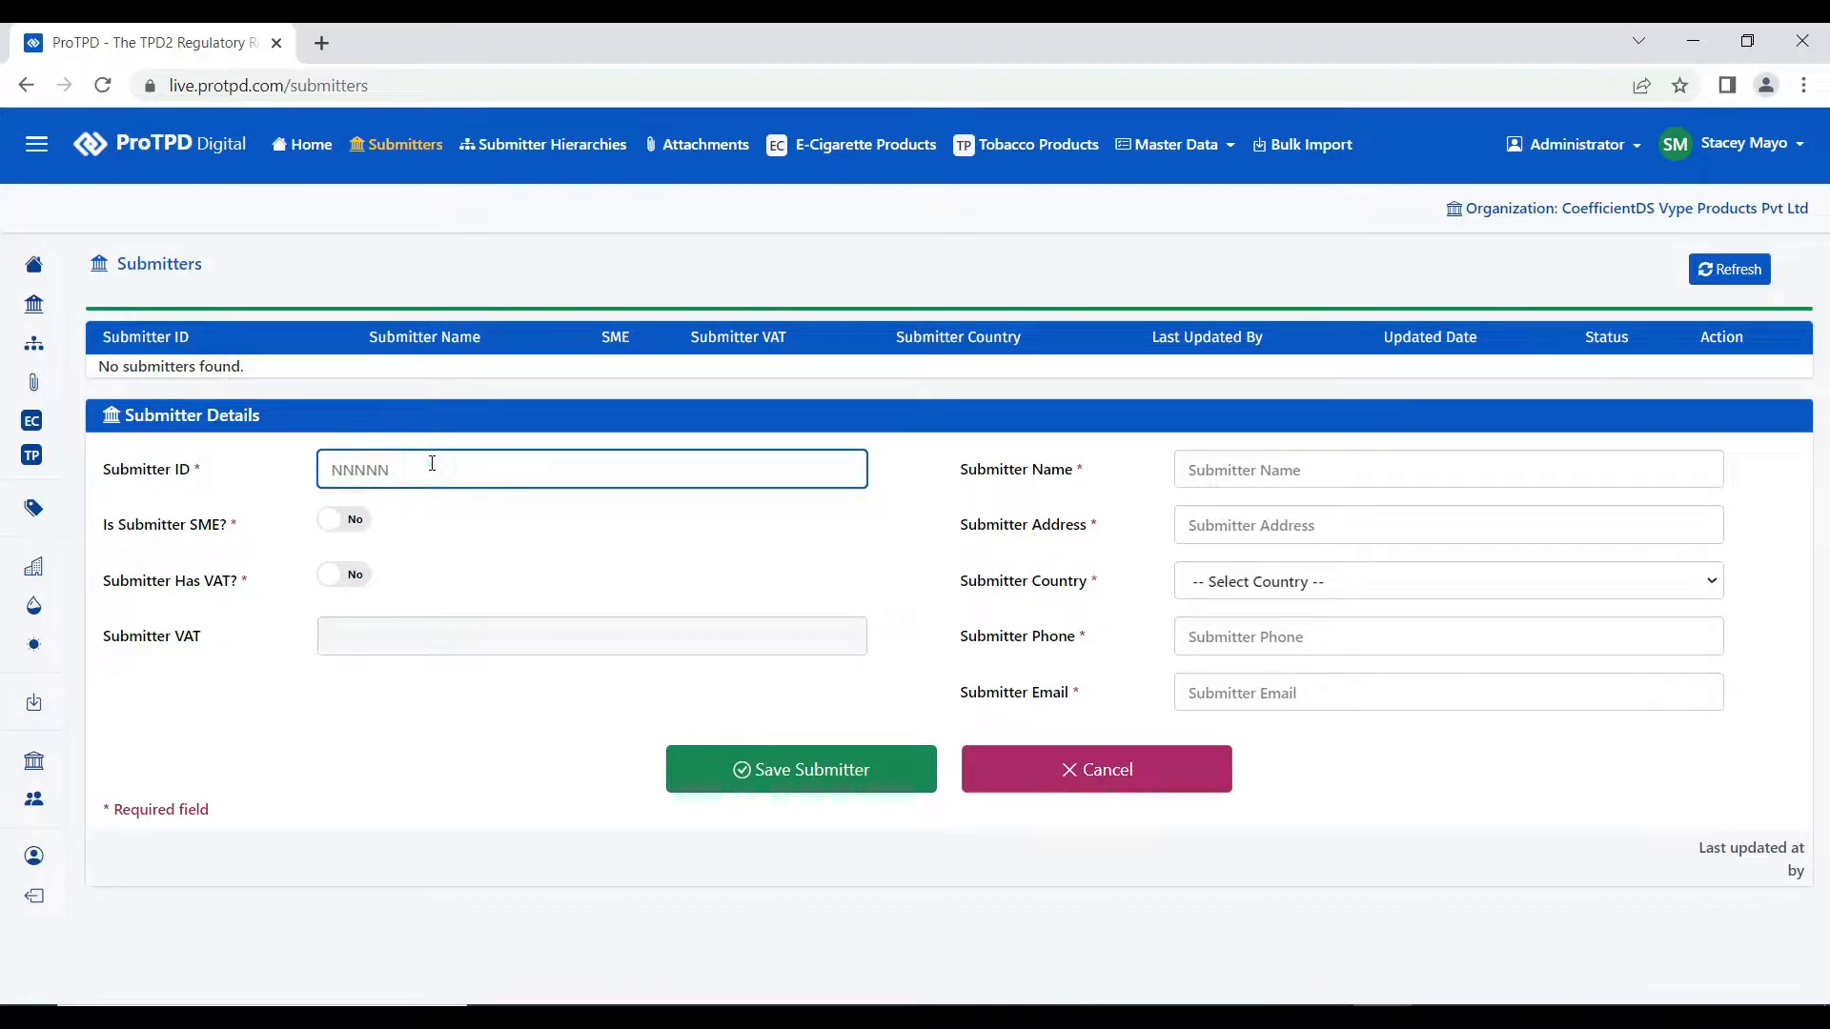
text(99981)
click(357, 531)
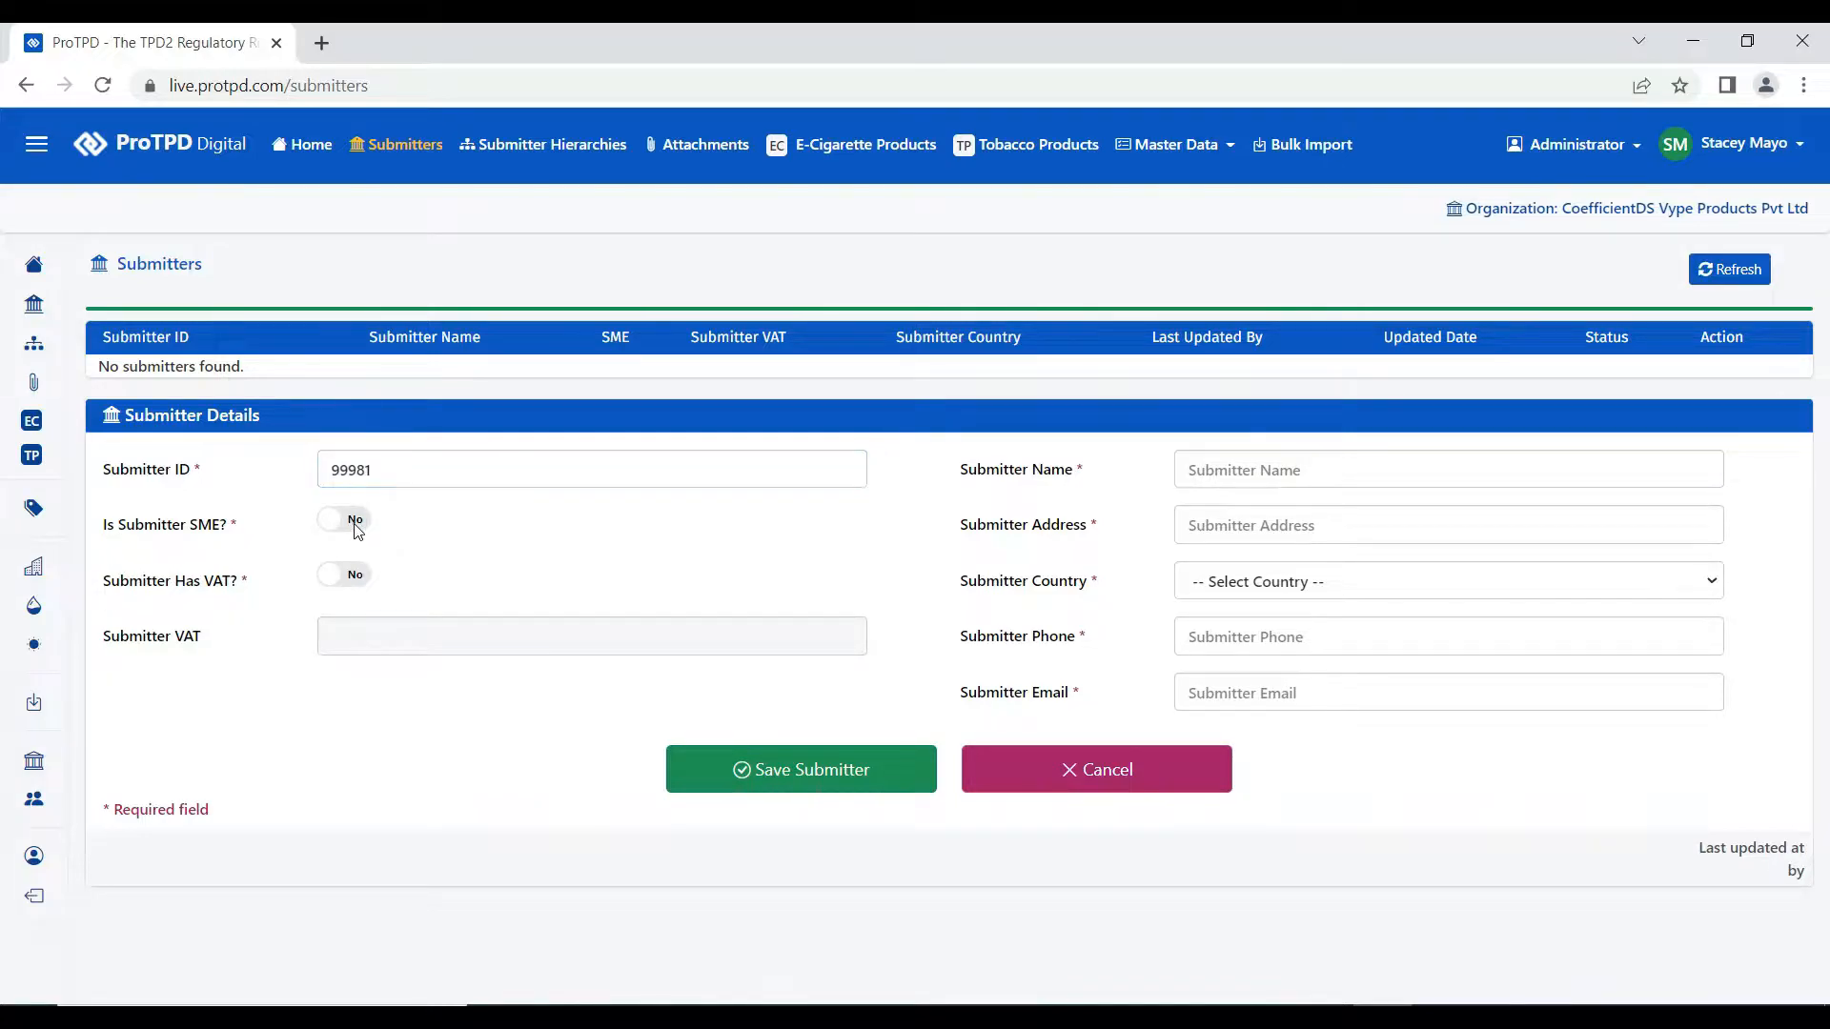
click(358, 531)
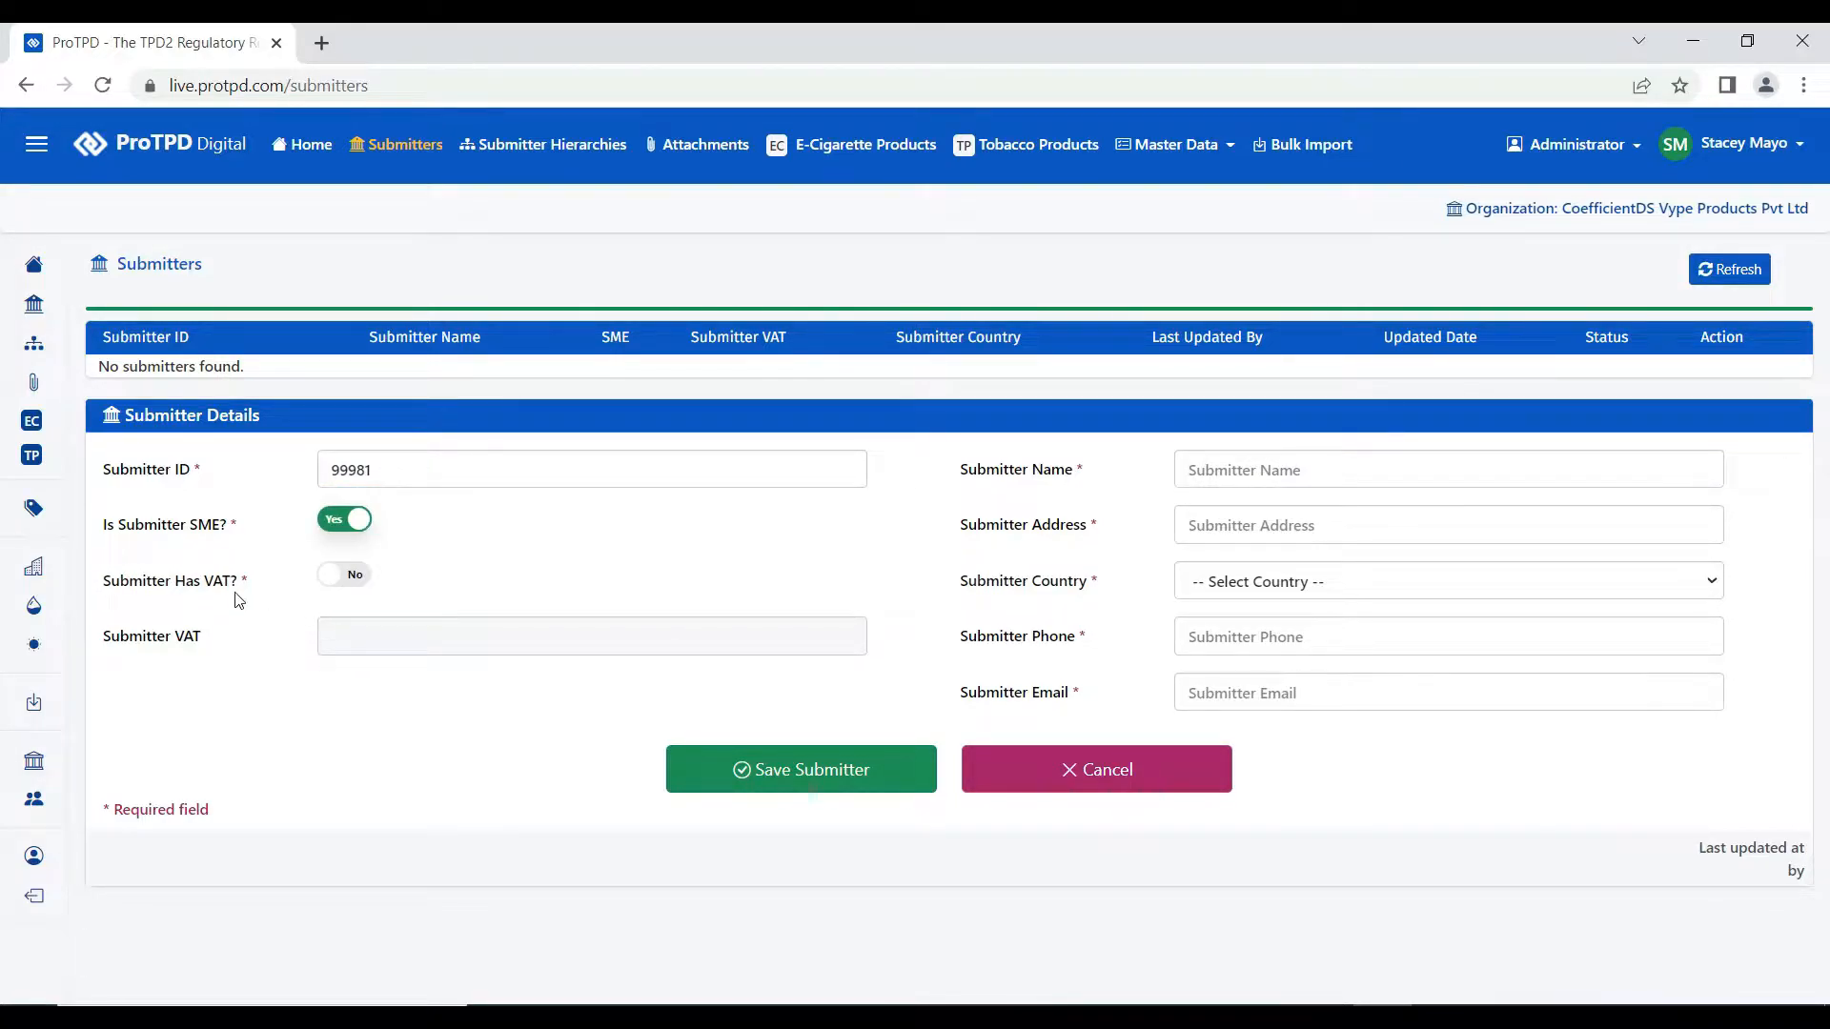
click(350, 581)
click(345, 639)
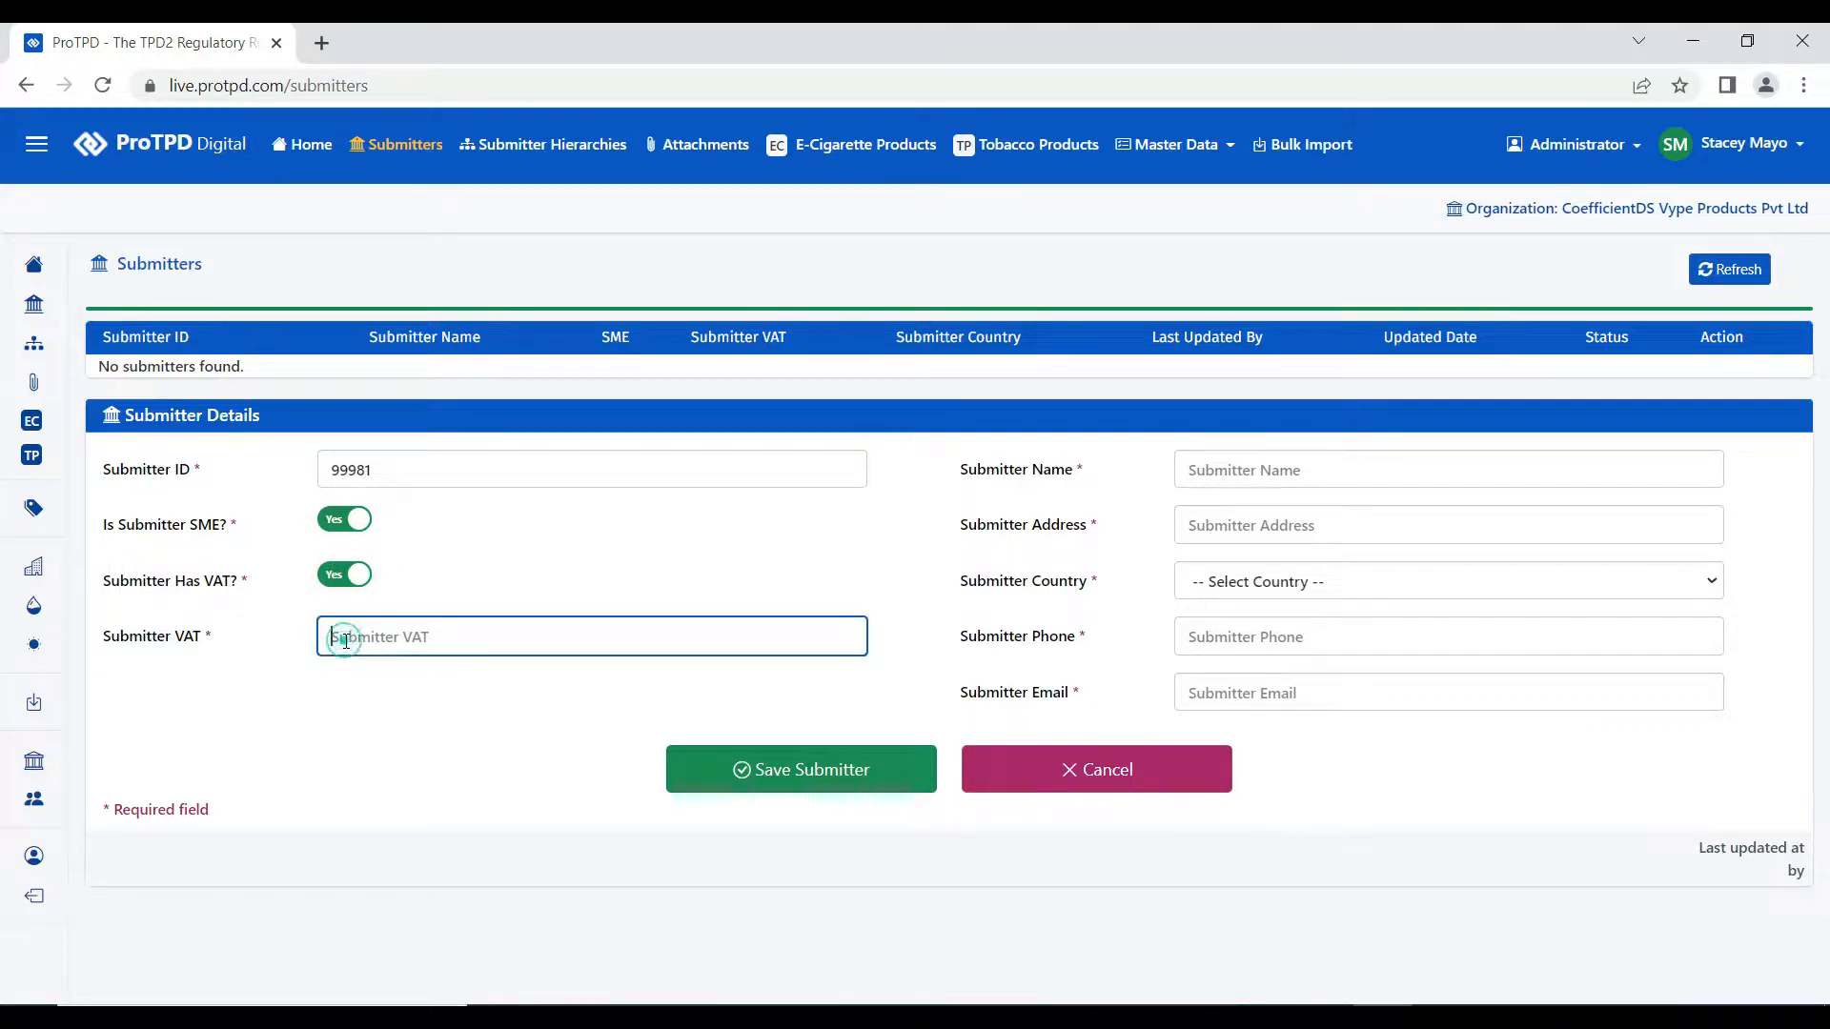
text(GB 0123 456 789)
- Enter the name 'Vapour Electronic Products Limited' and the submitter's postal address
click(1205, 469)
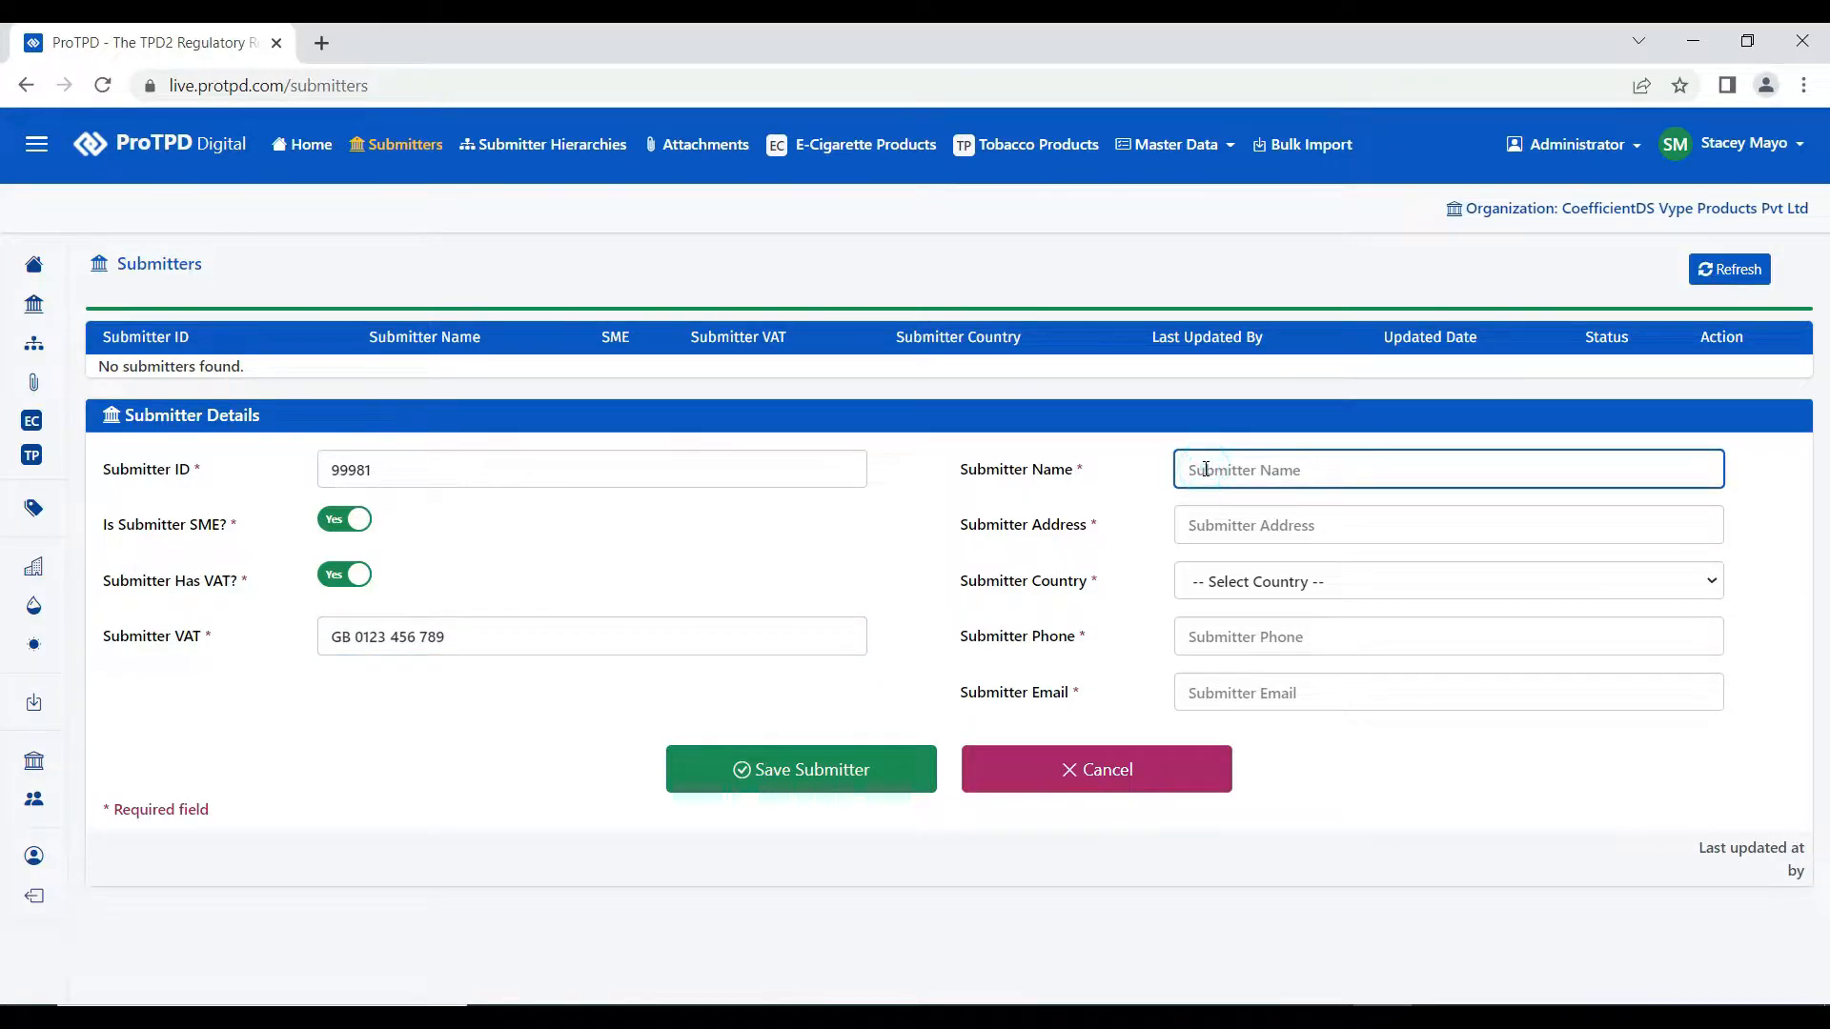
text(Vapour Electronic Produ)
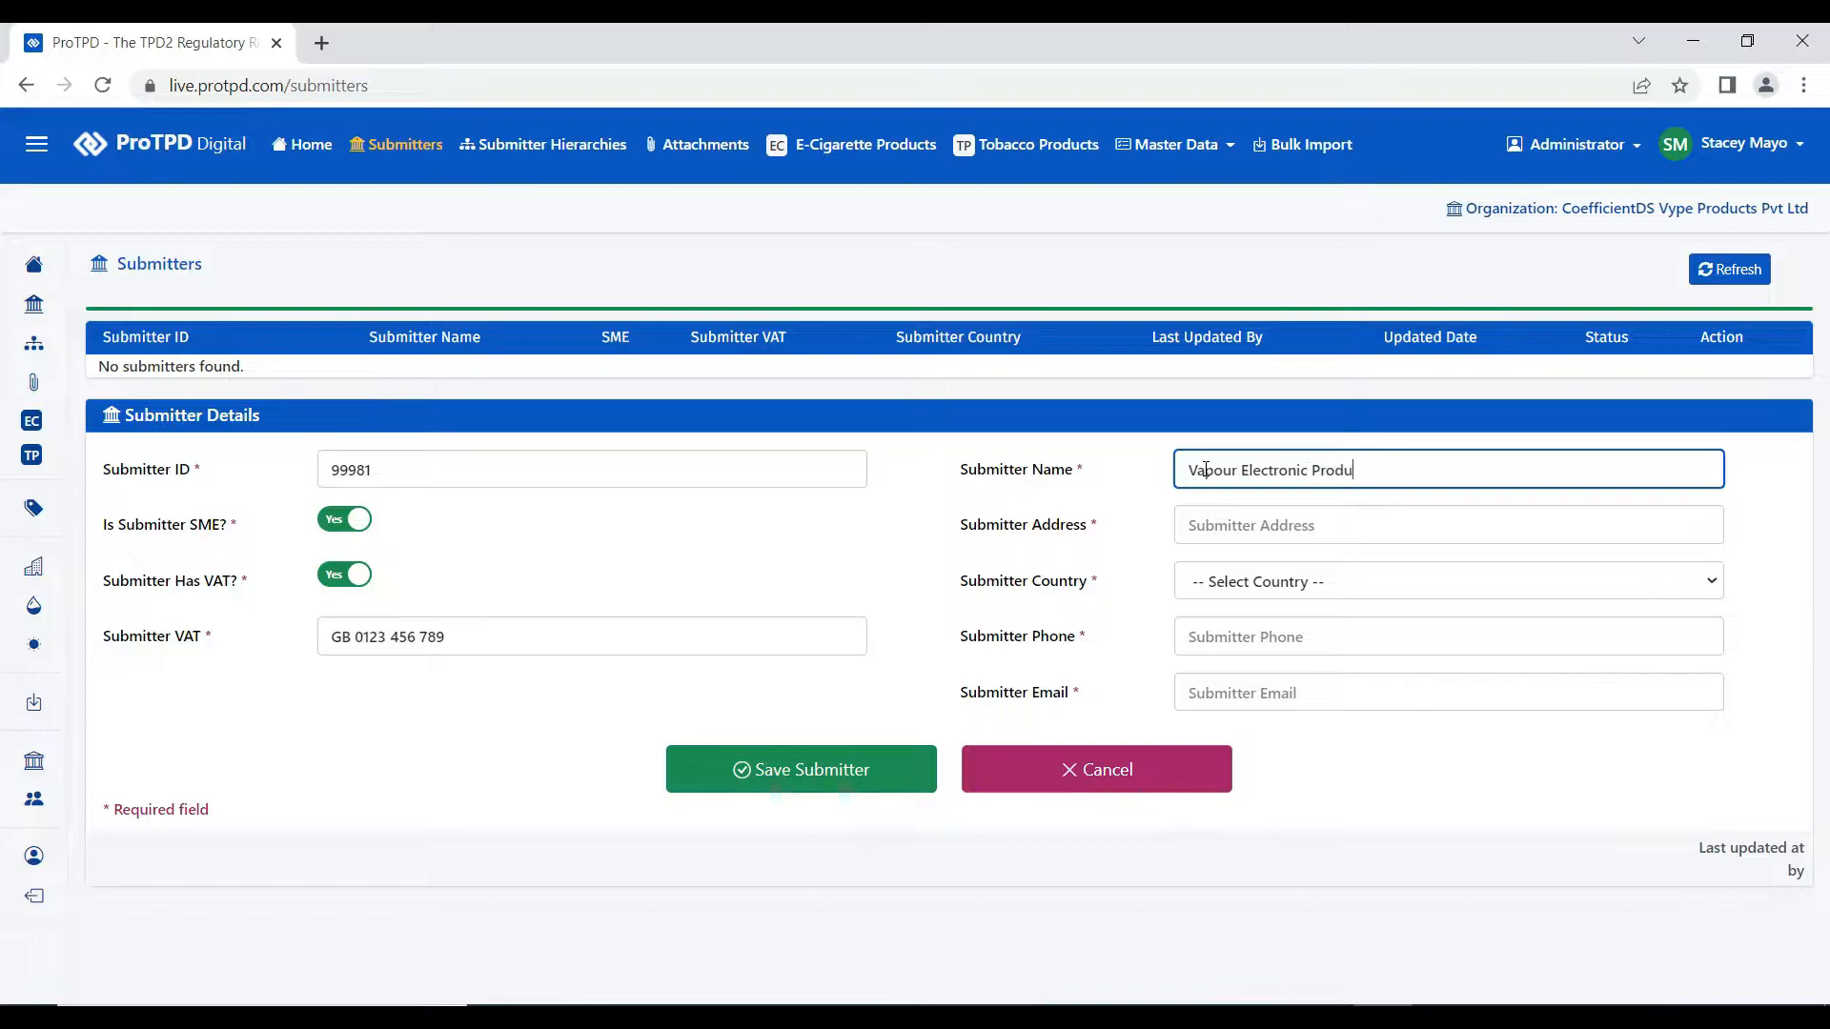
text(cts Limited)
click(1193, 531)
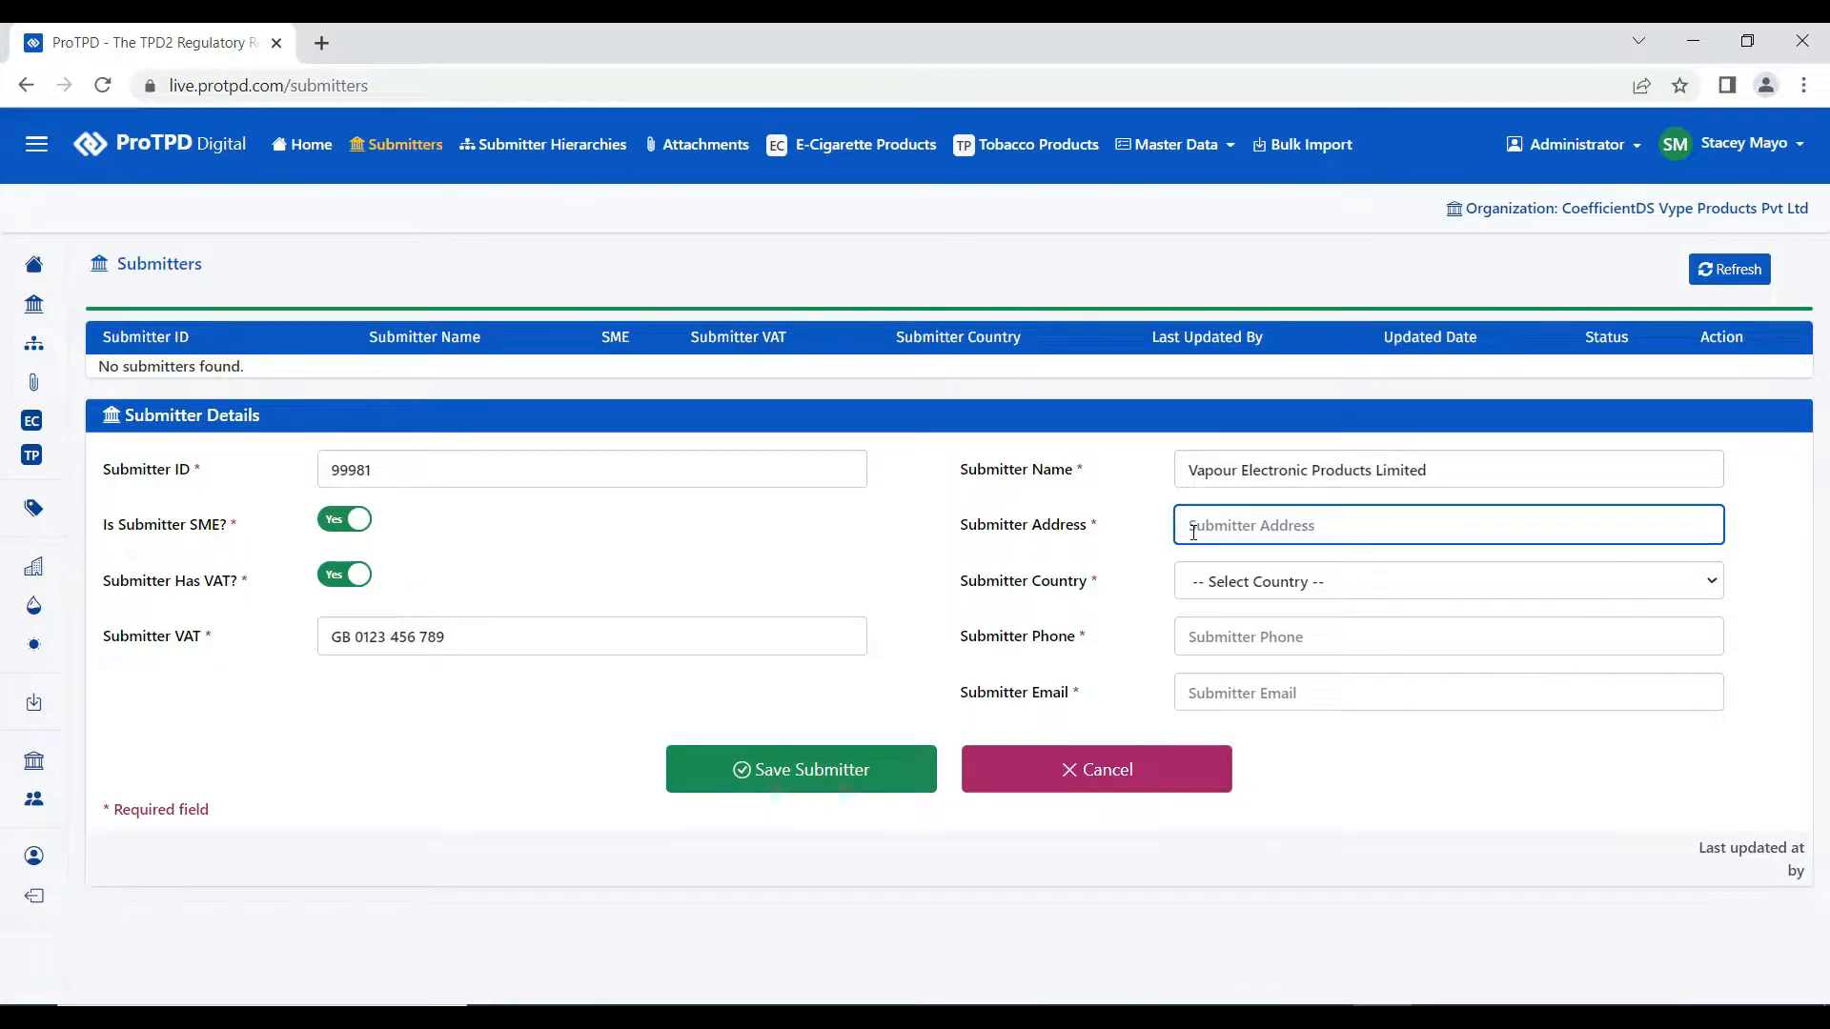
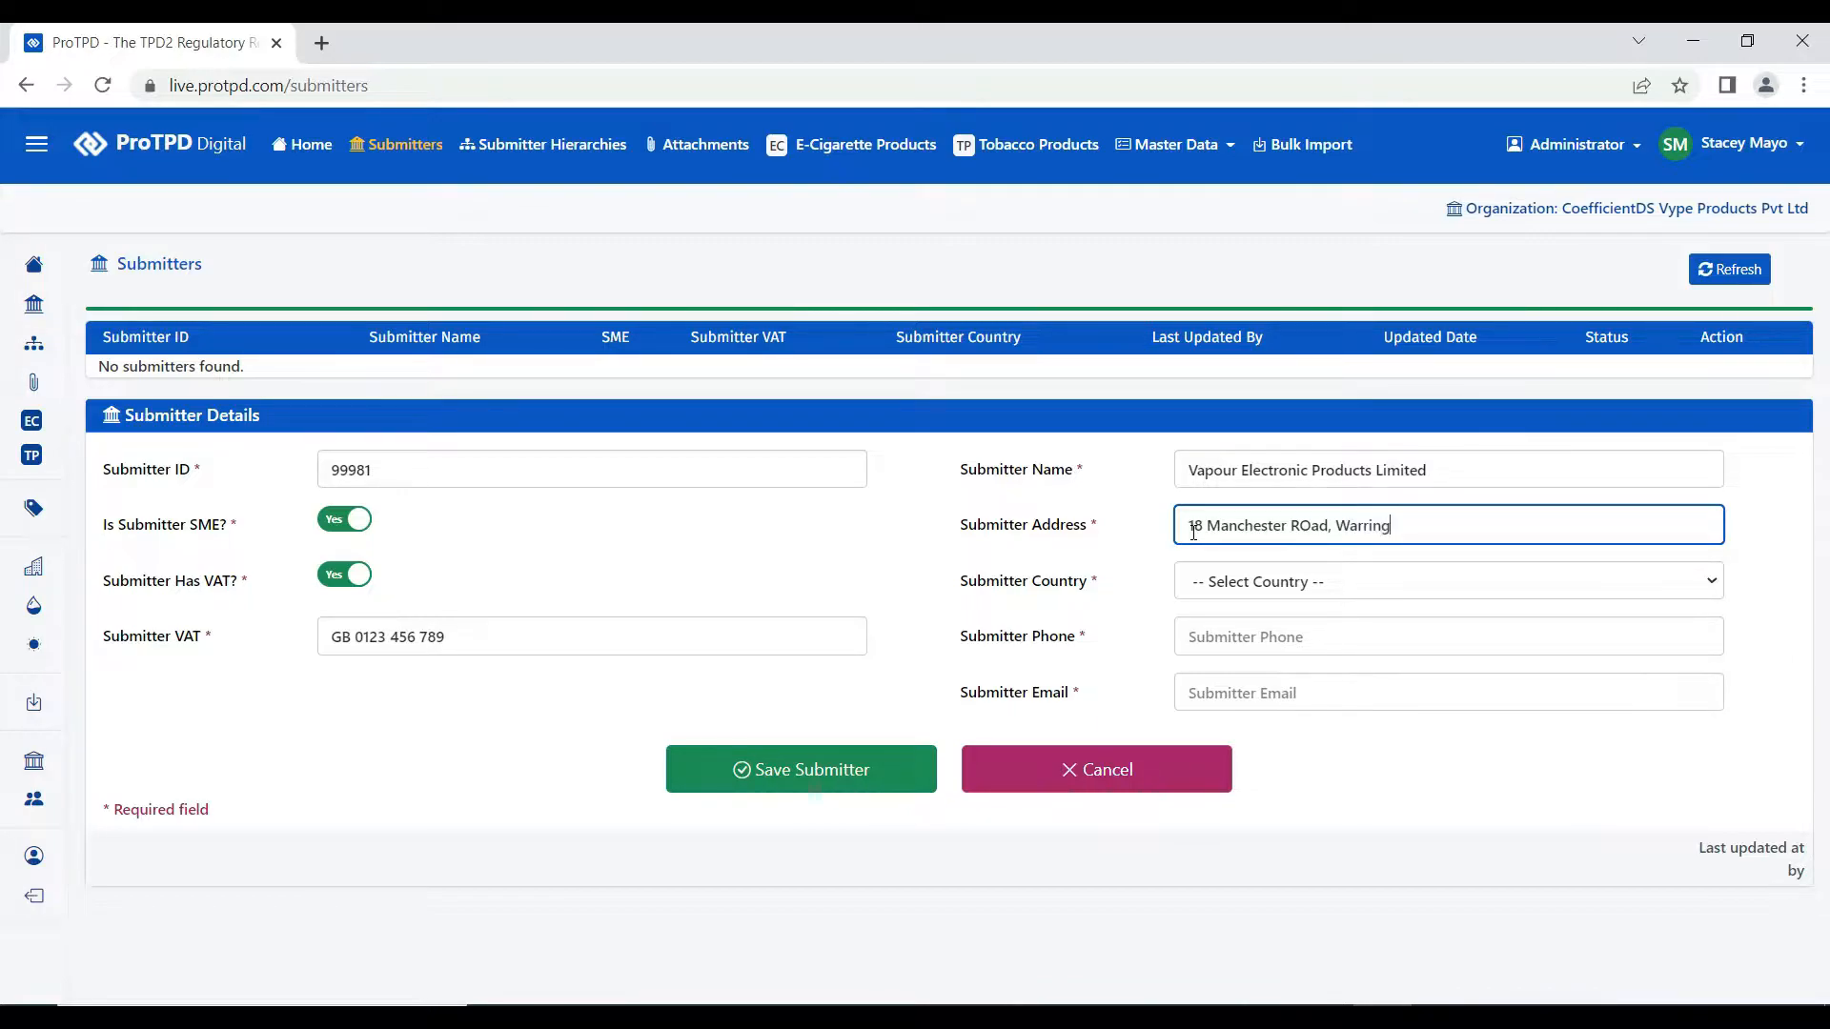
- Fix the 'ROad' typo in the address to 'Road'
click(1311, 525)
key(BackSpace)
text(o)
click(1510, 525)
- Set the submitter country to United Kingdom (GB)
click(1284, 583)
text(un)
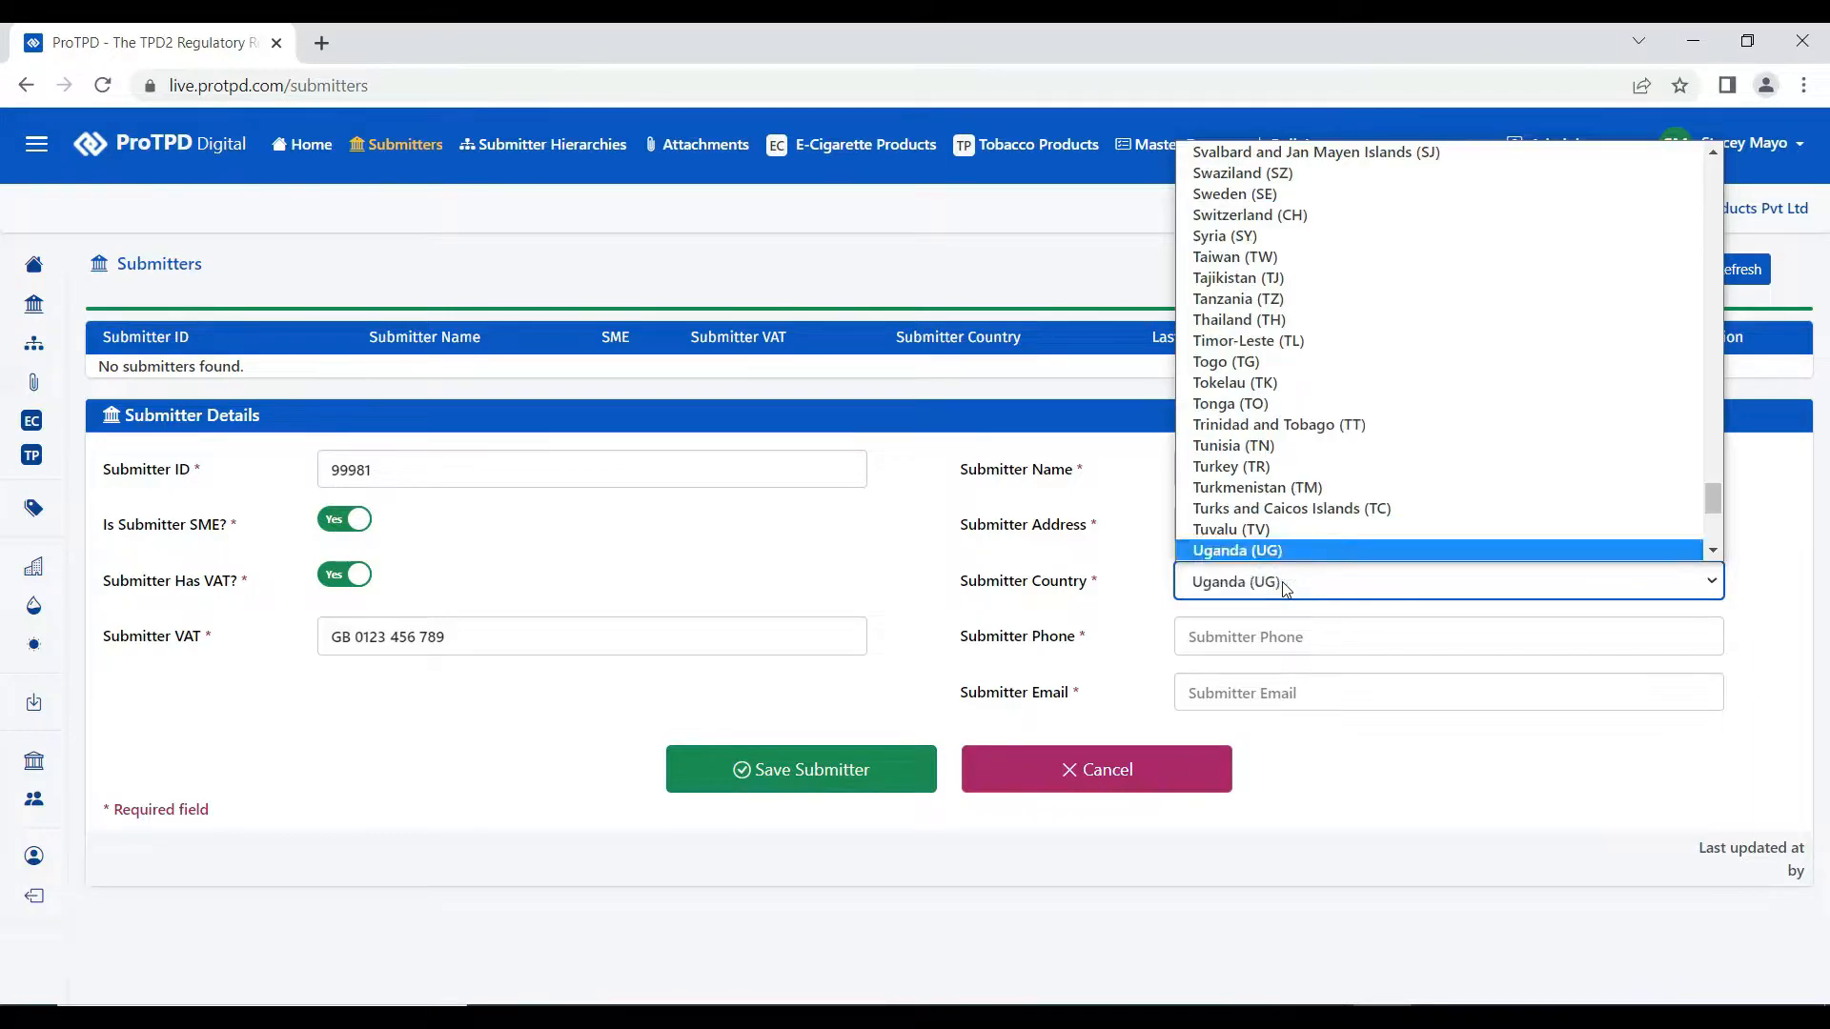
key(Down)
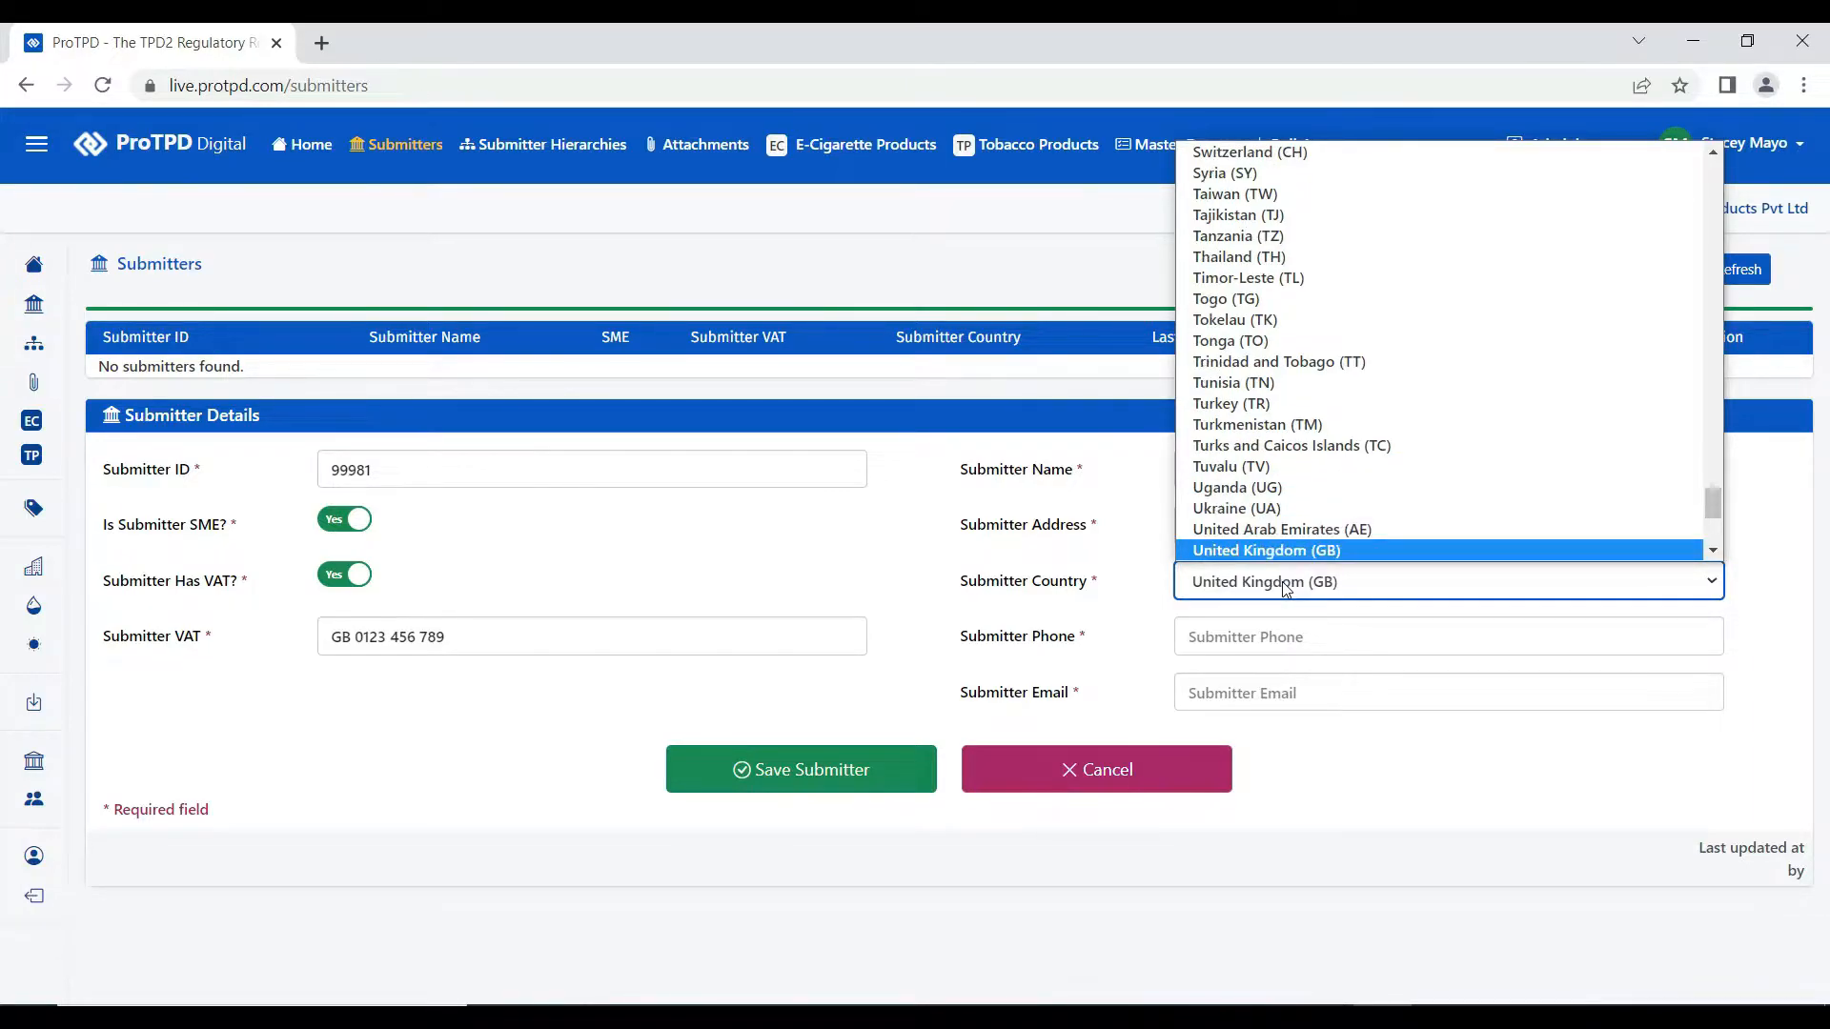
key(Return)
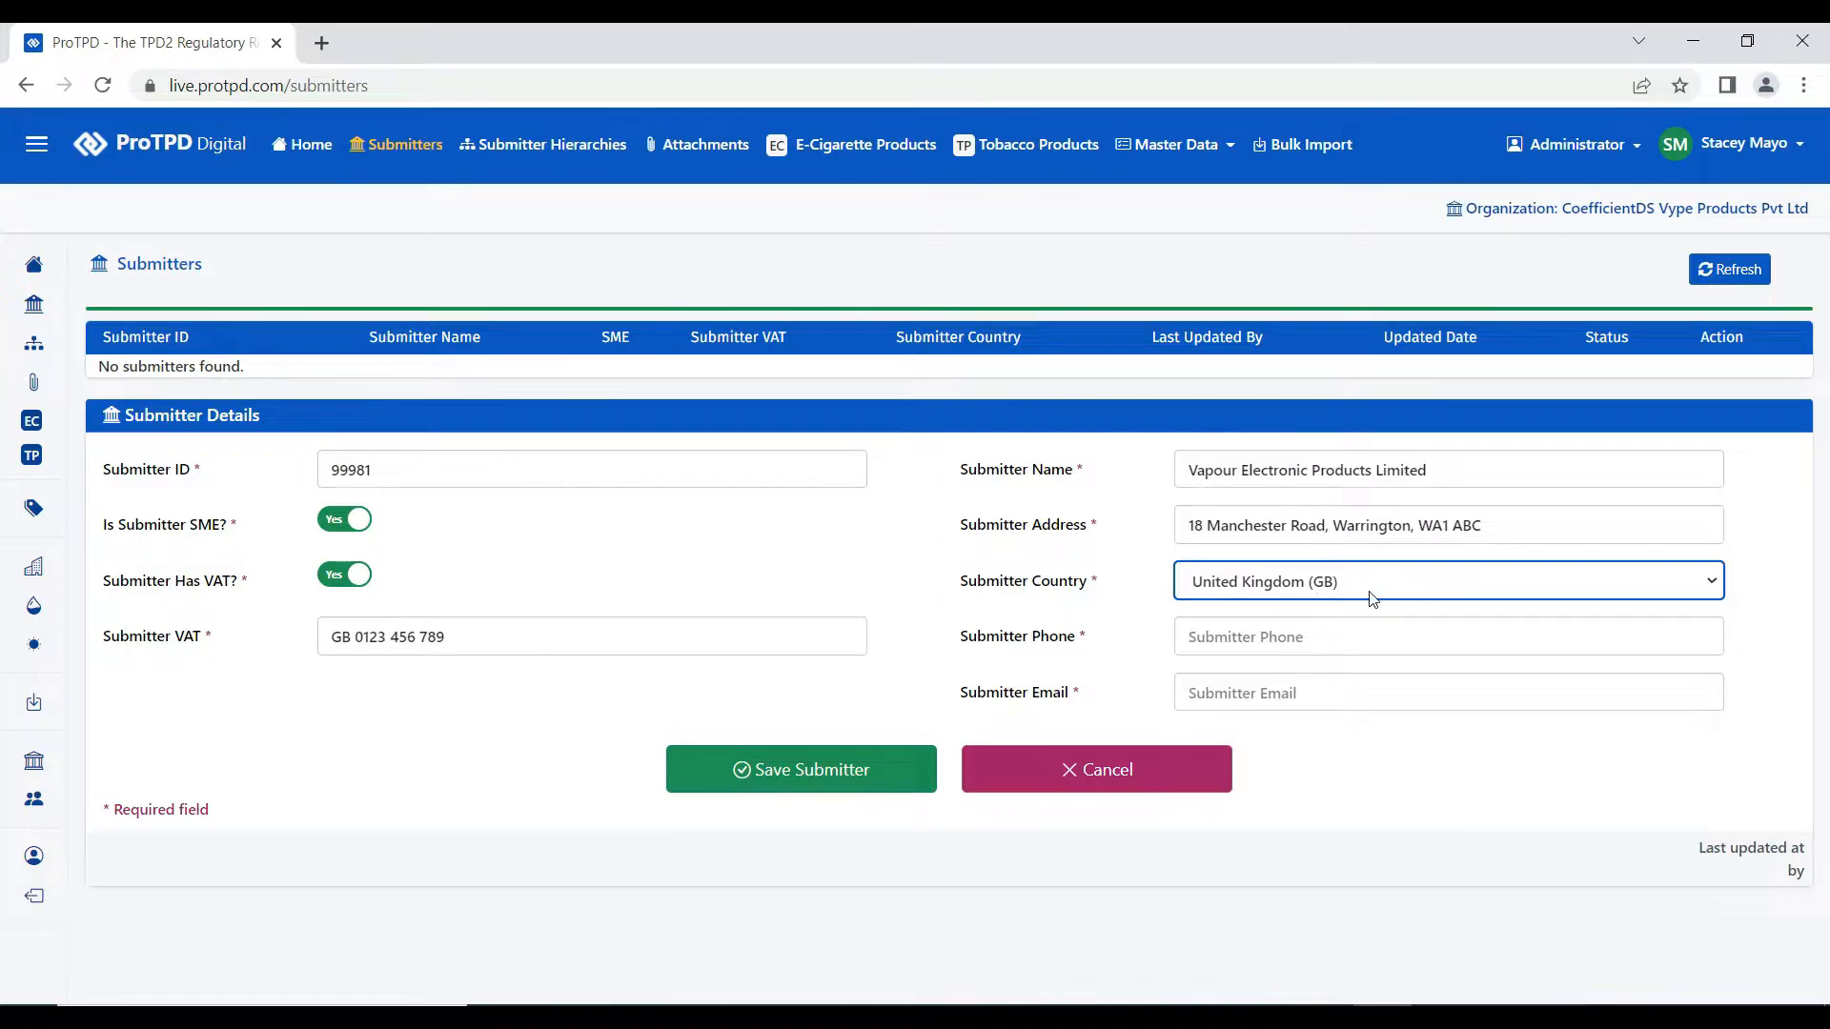
- Enter the submitter's phone number and contact e-mail
click(1298, 638)
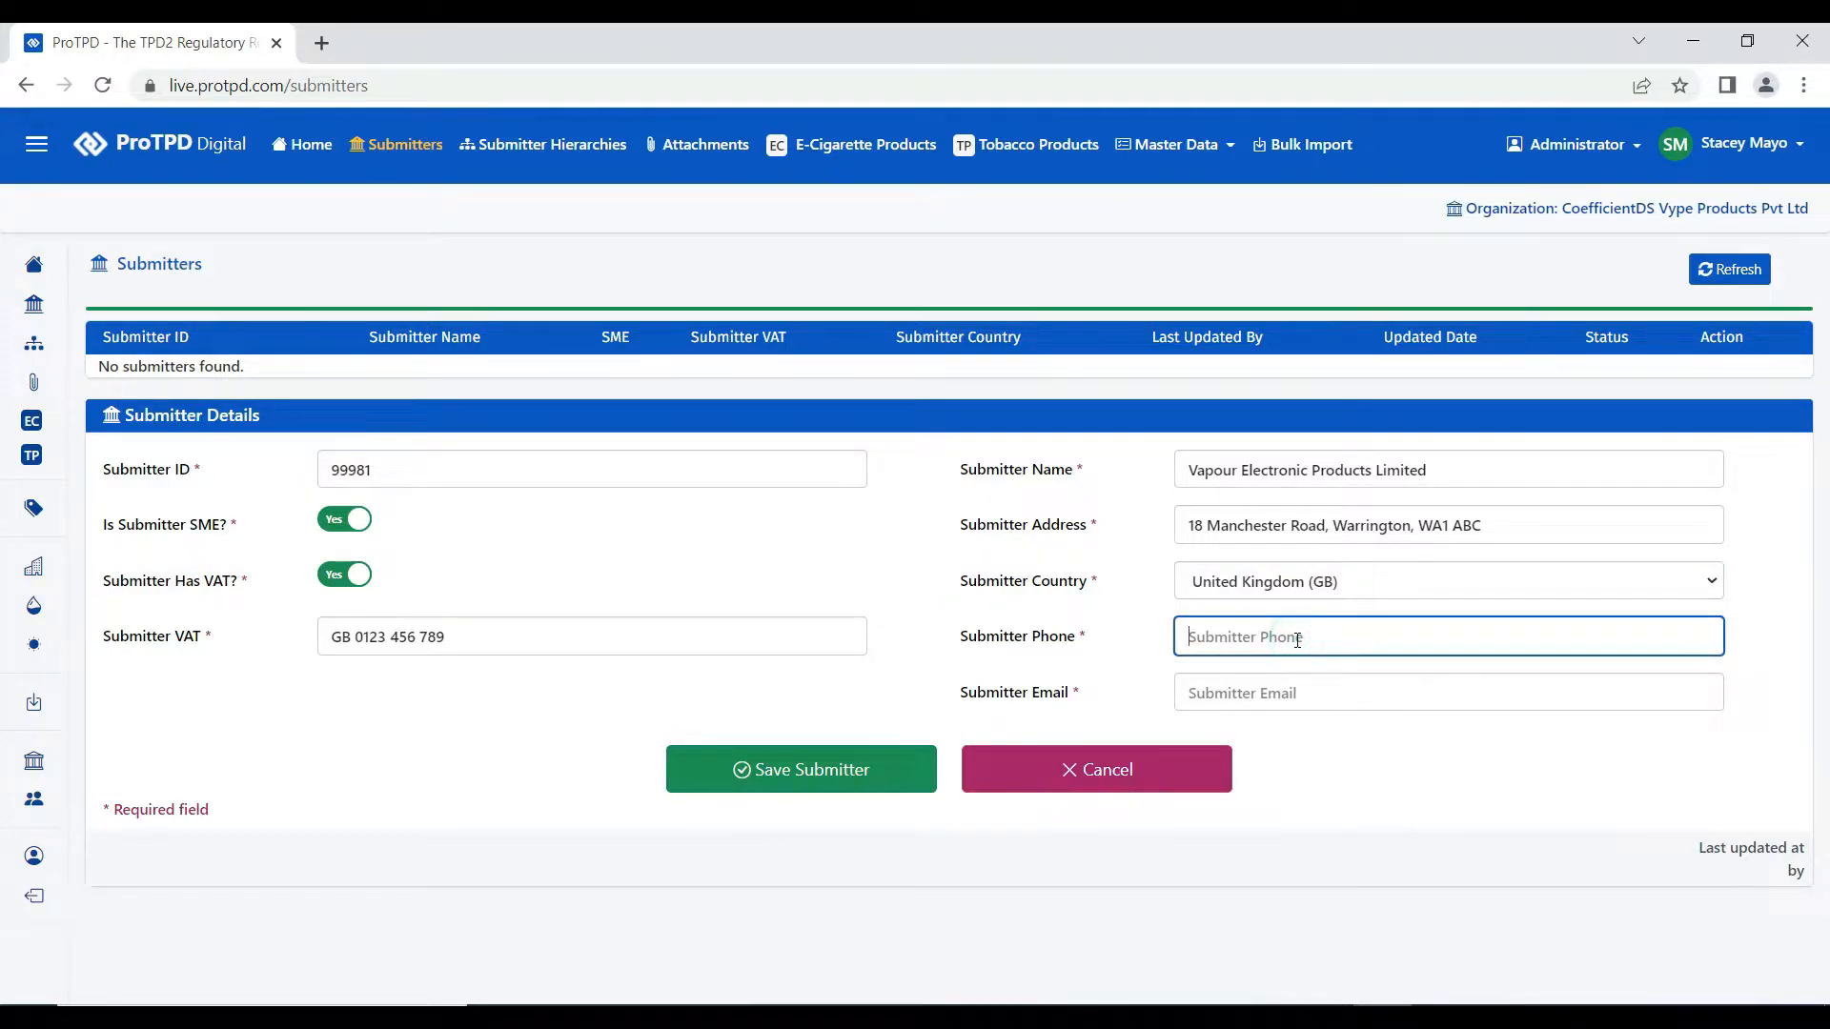
text(+44 123 456 789 0)
click(1293, 694)
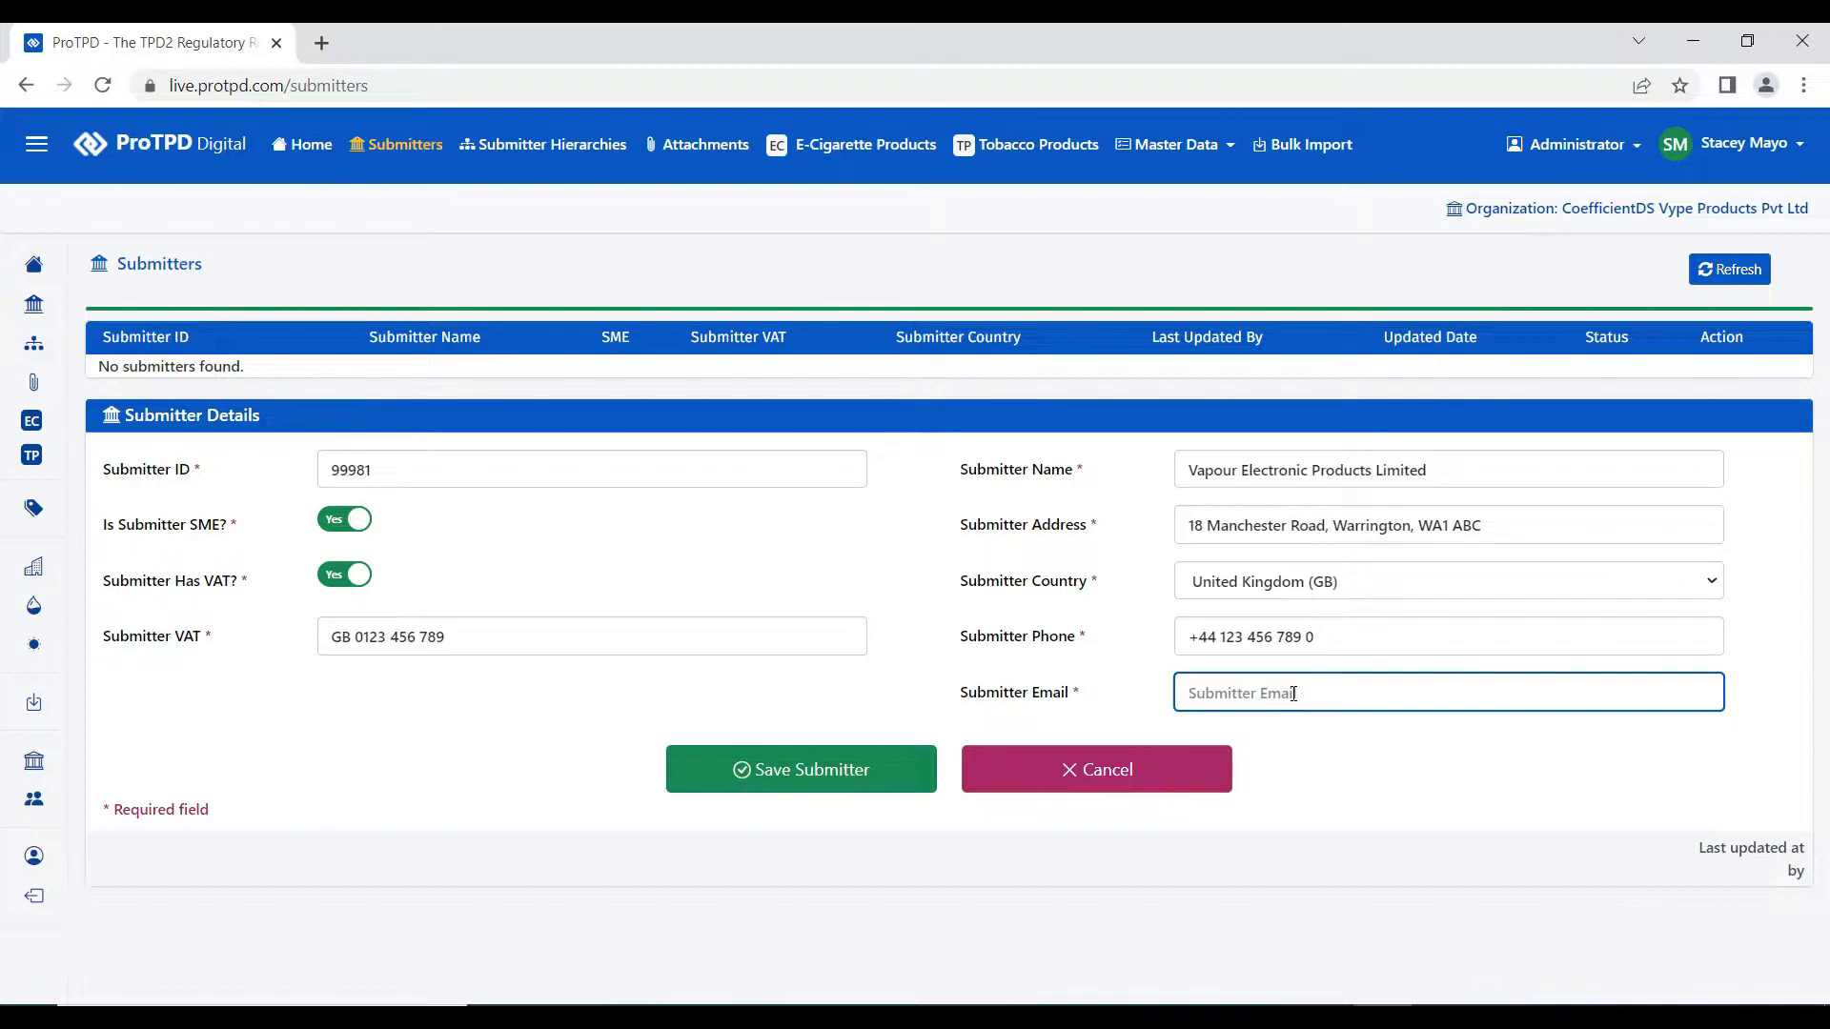
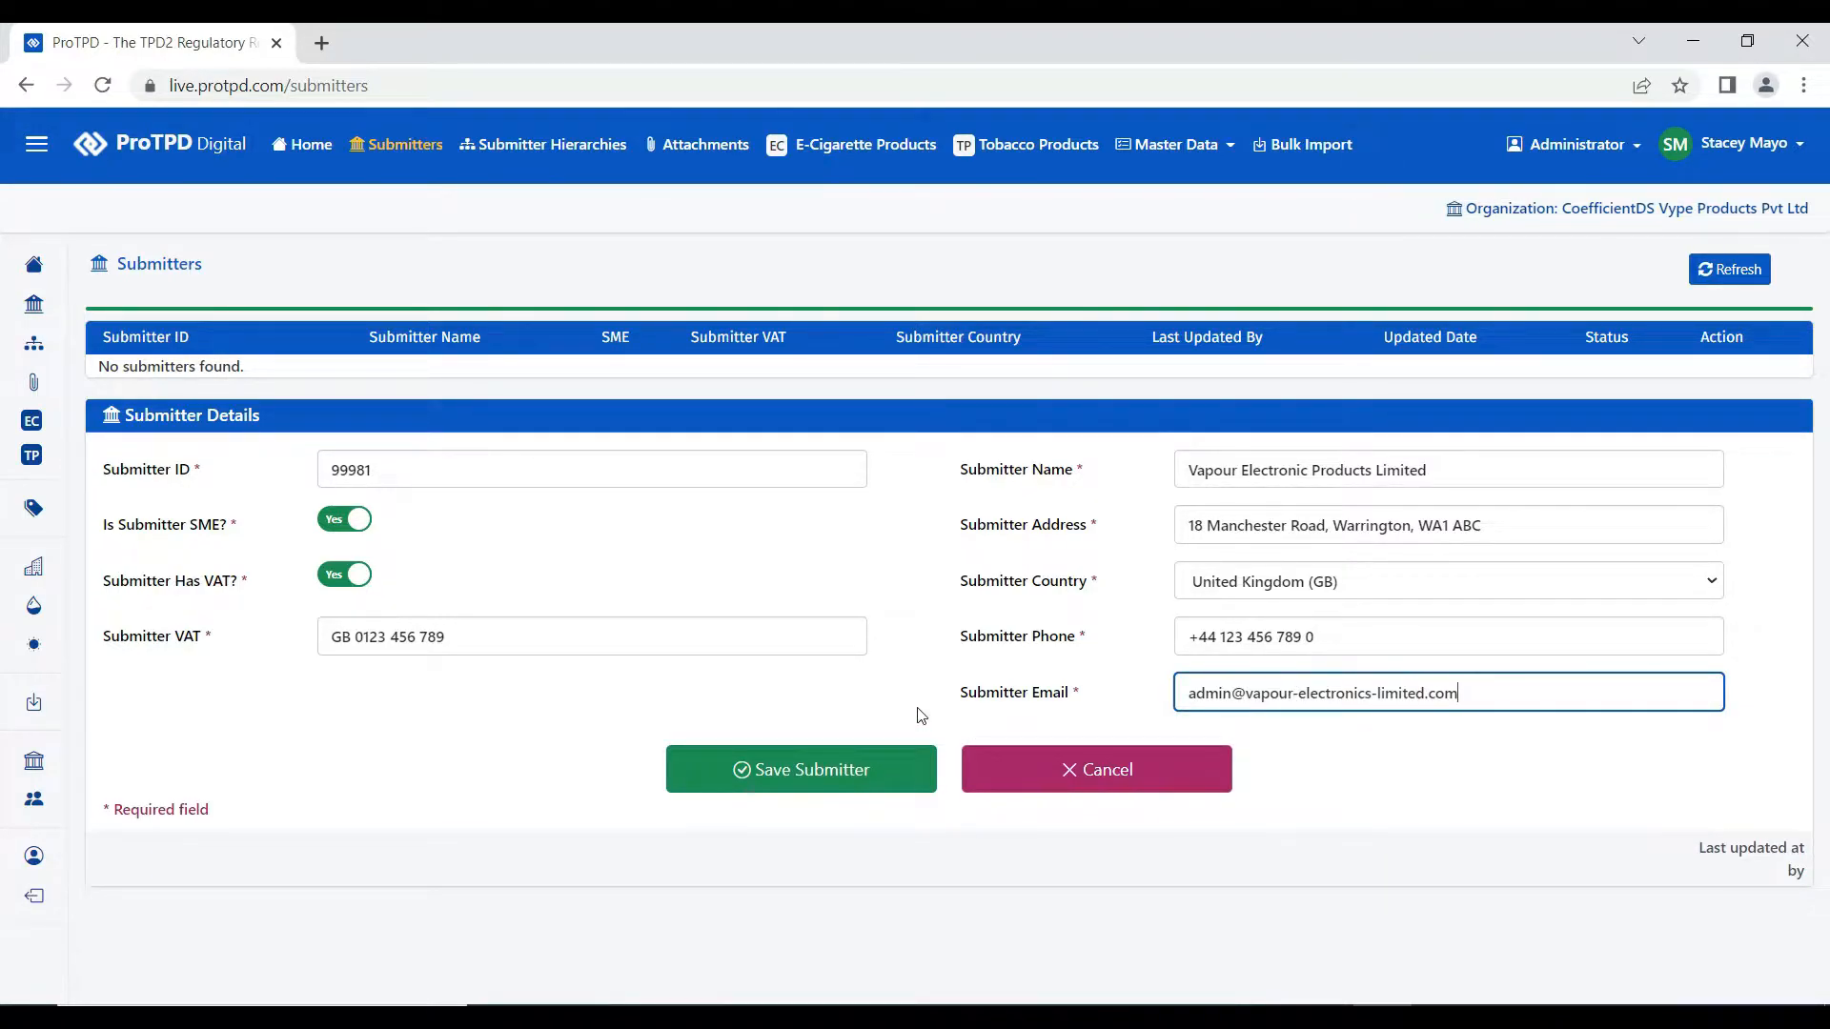
- Save submitter 99981 and dismiss the 'Submitter saved successfully' banner
click(797, 784)
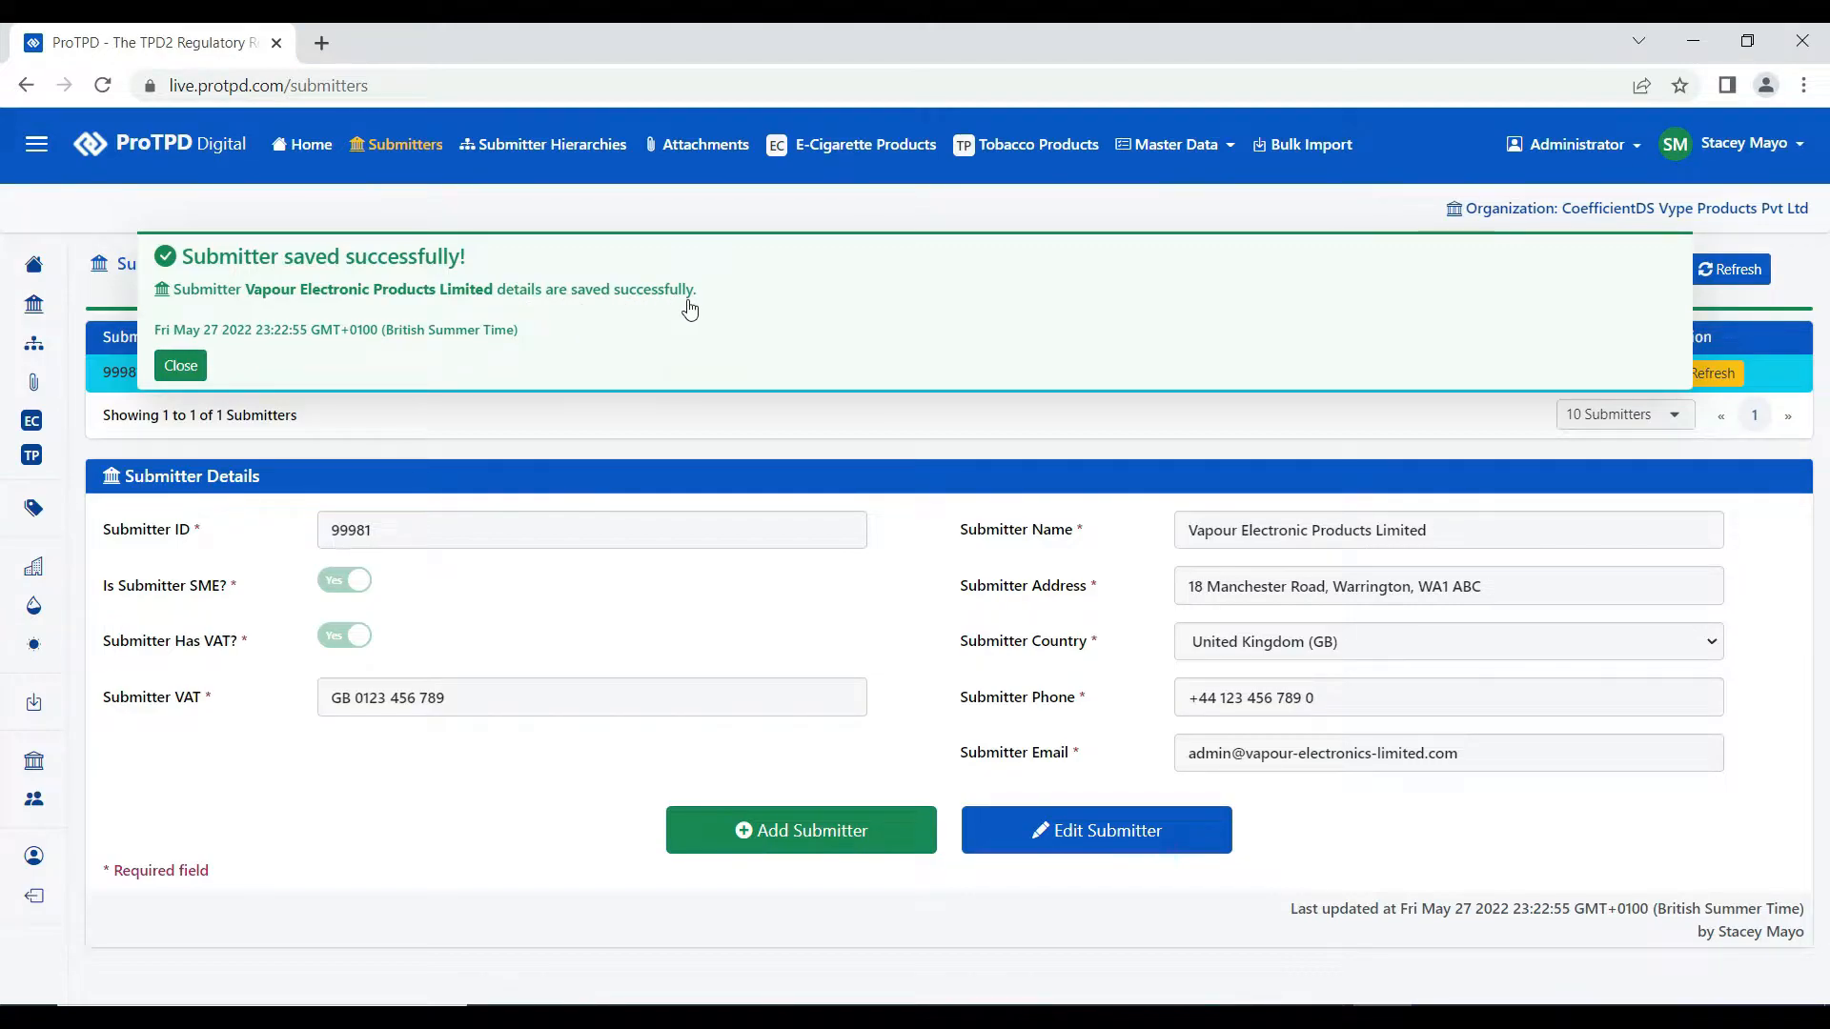
click(181, 367)
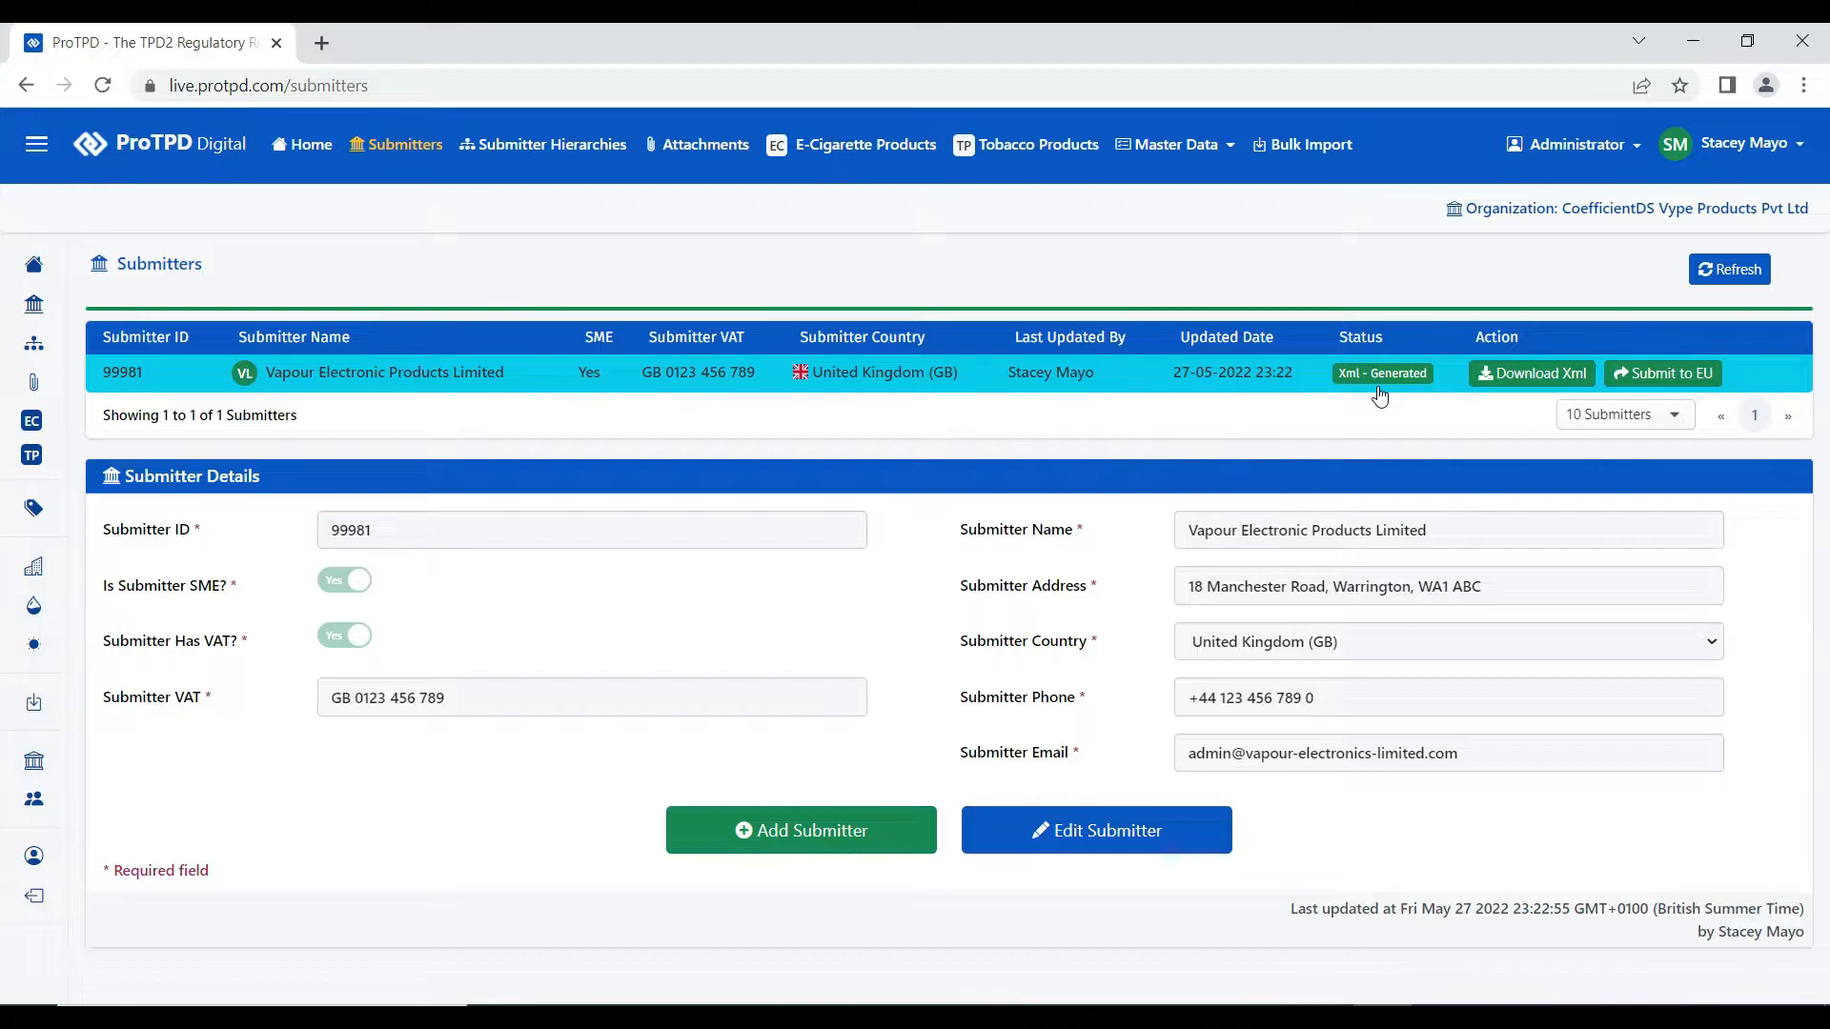
- Download submitter 99981's generated XML and open it from the download bar
click(1534, 374)
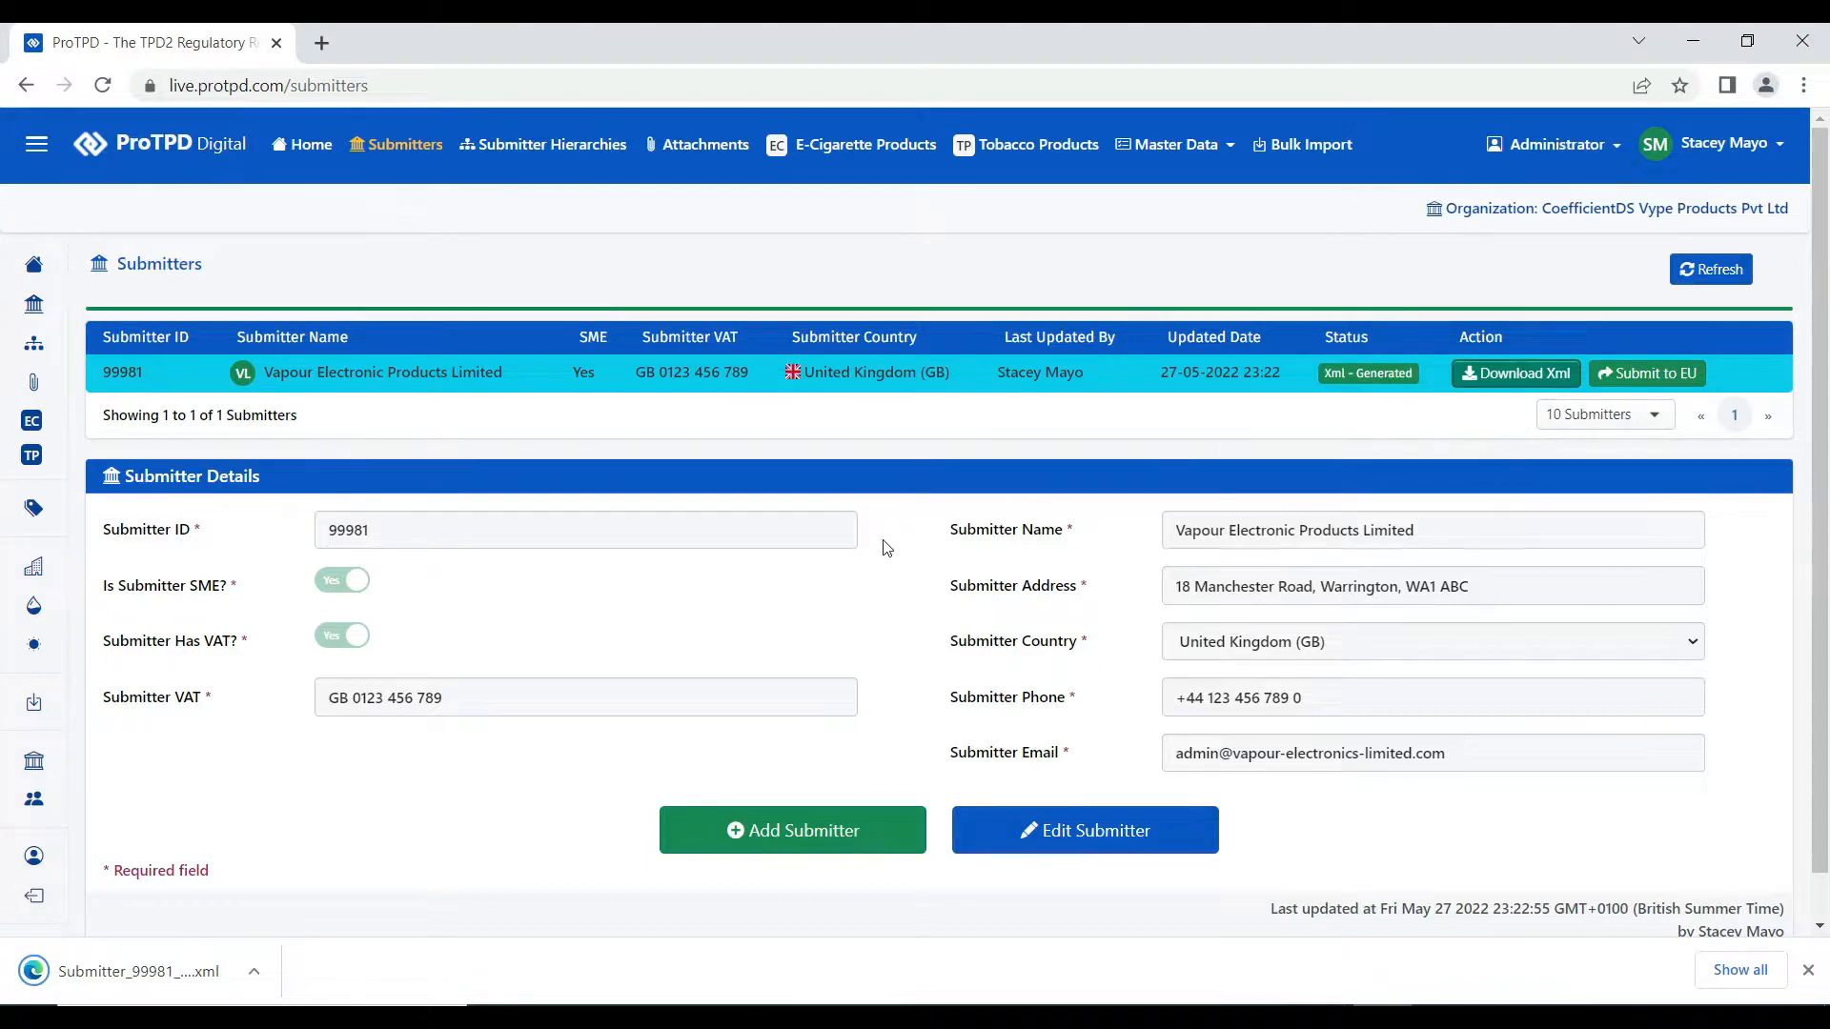
click(177, 983)
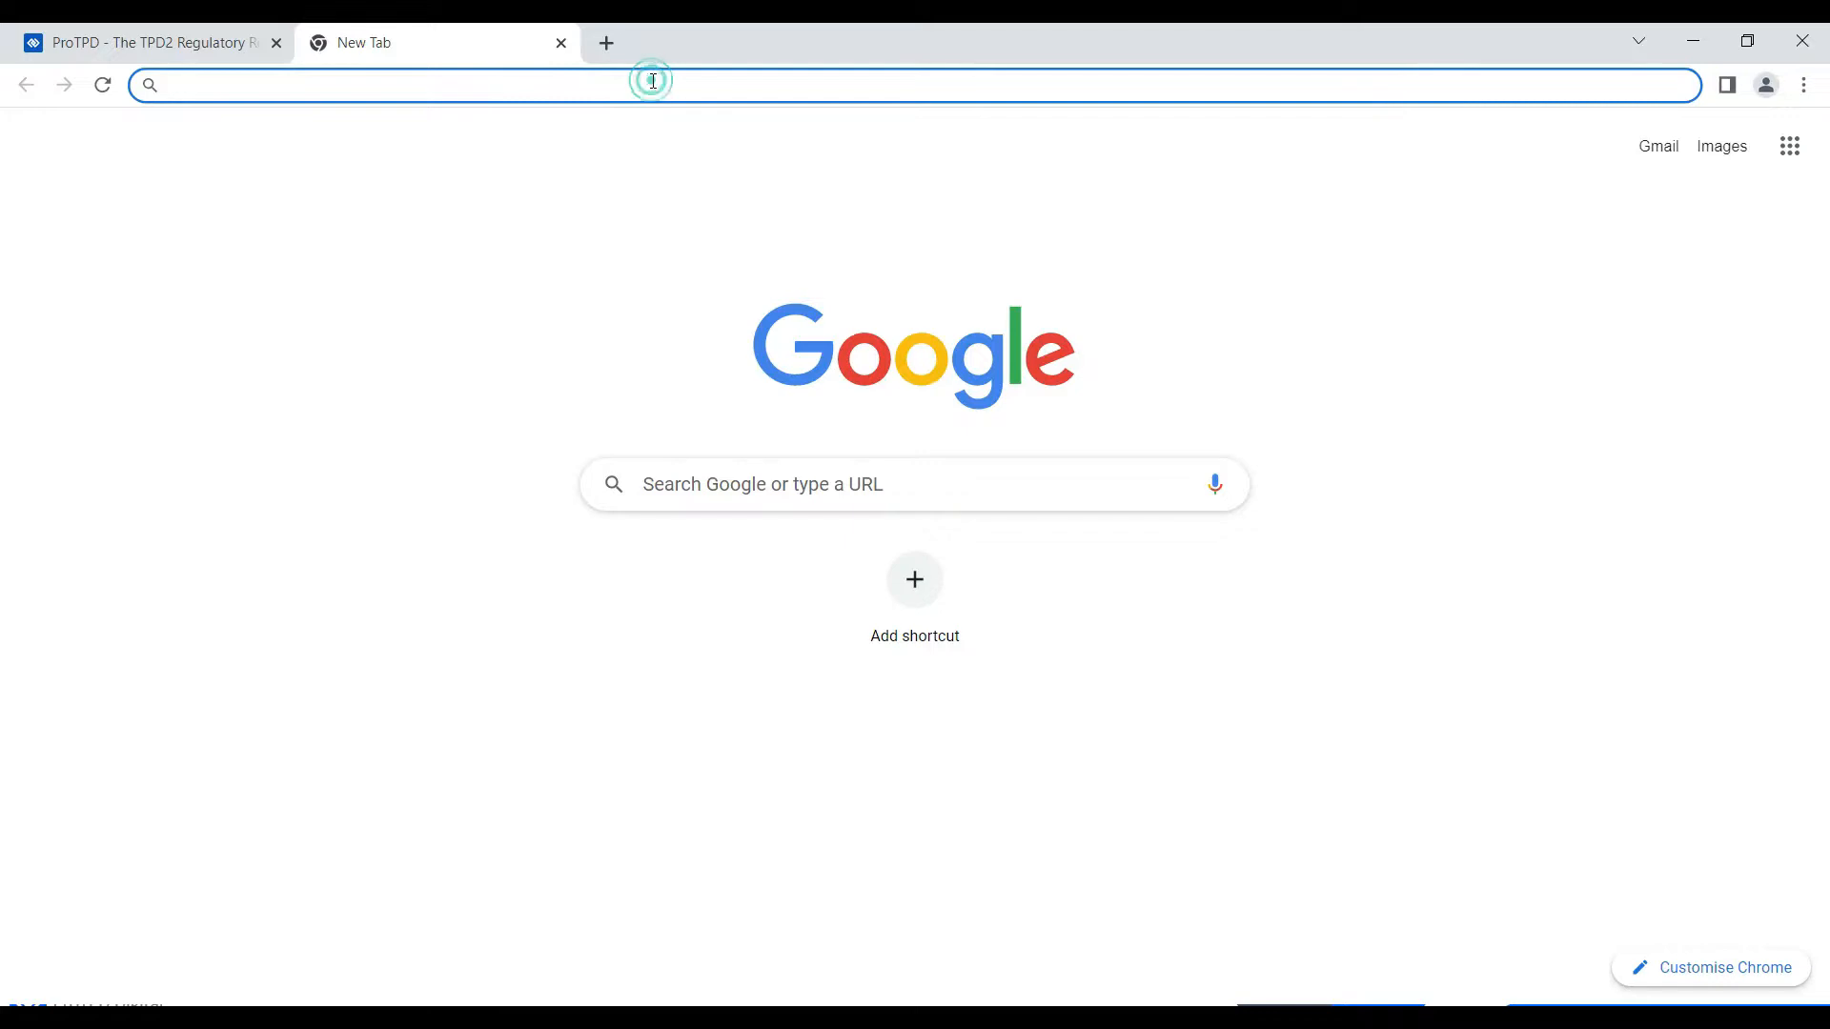
- Open the e-TrustEx site and sign in through EU Login with the account e-mail and password
text(https://euceg.ec.europa.eu/etrustex)
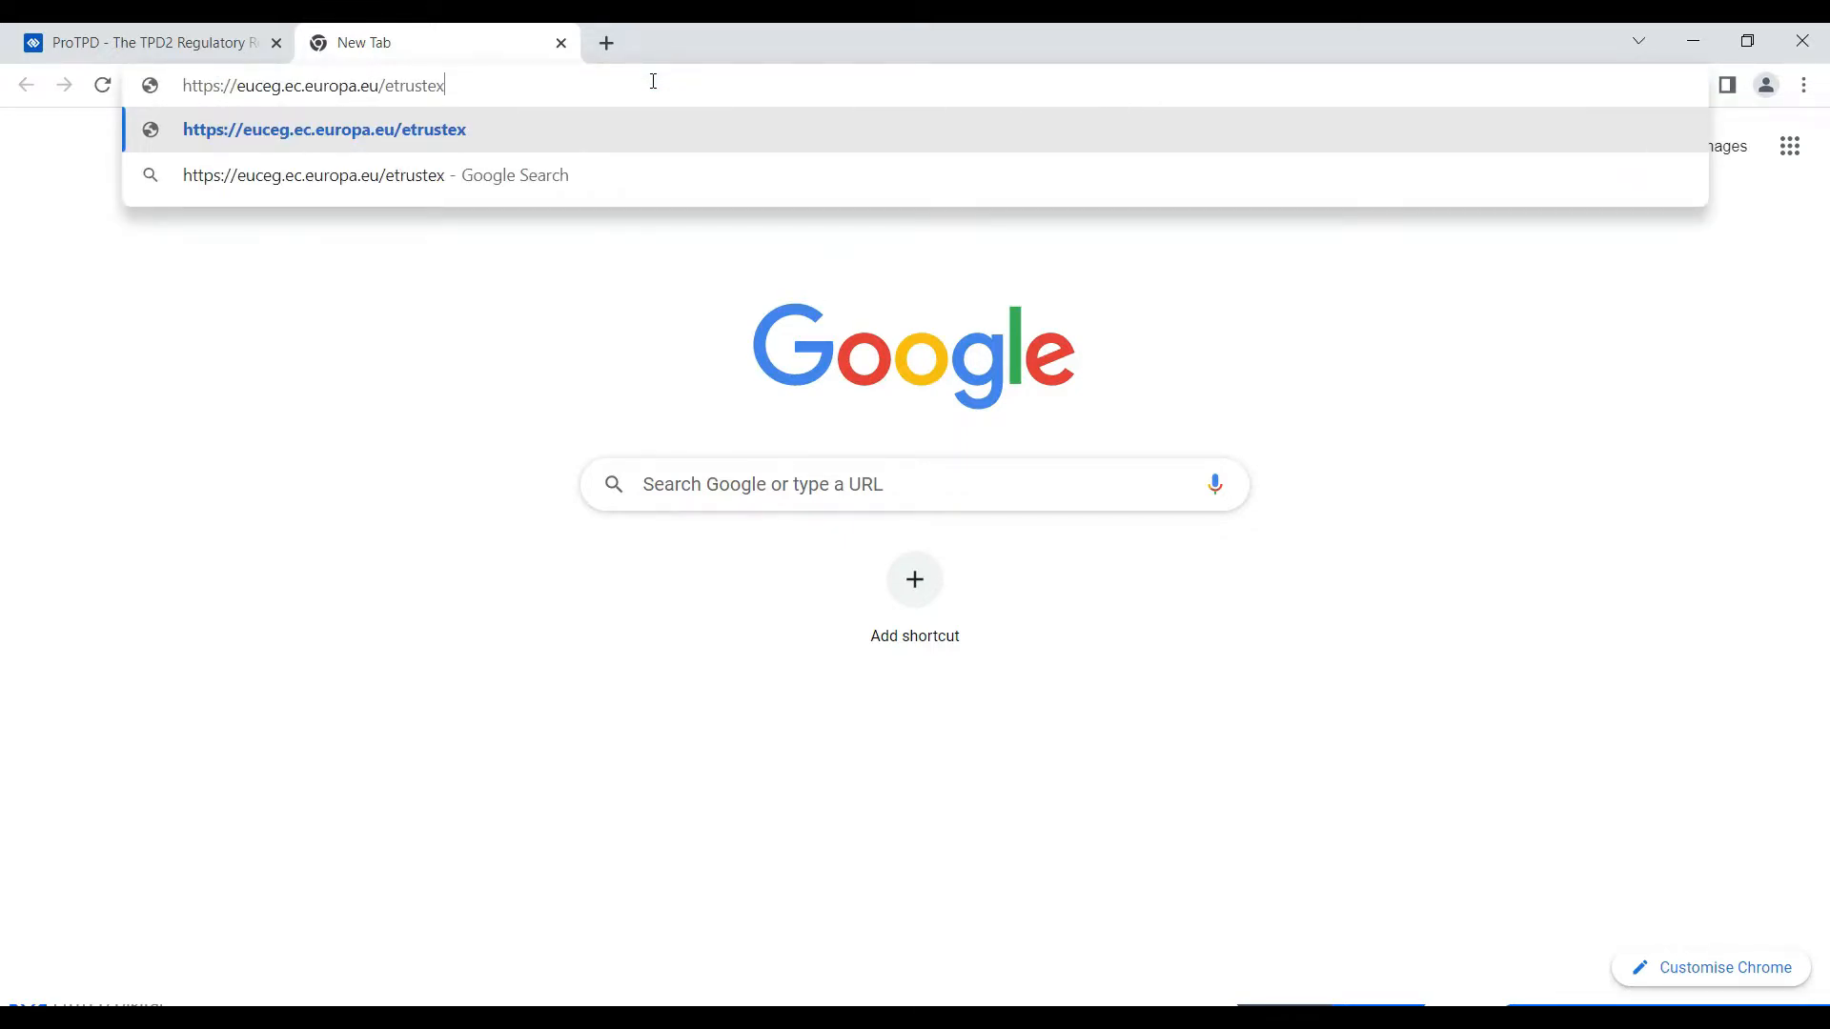
key(Return)
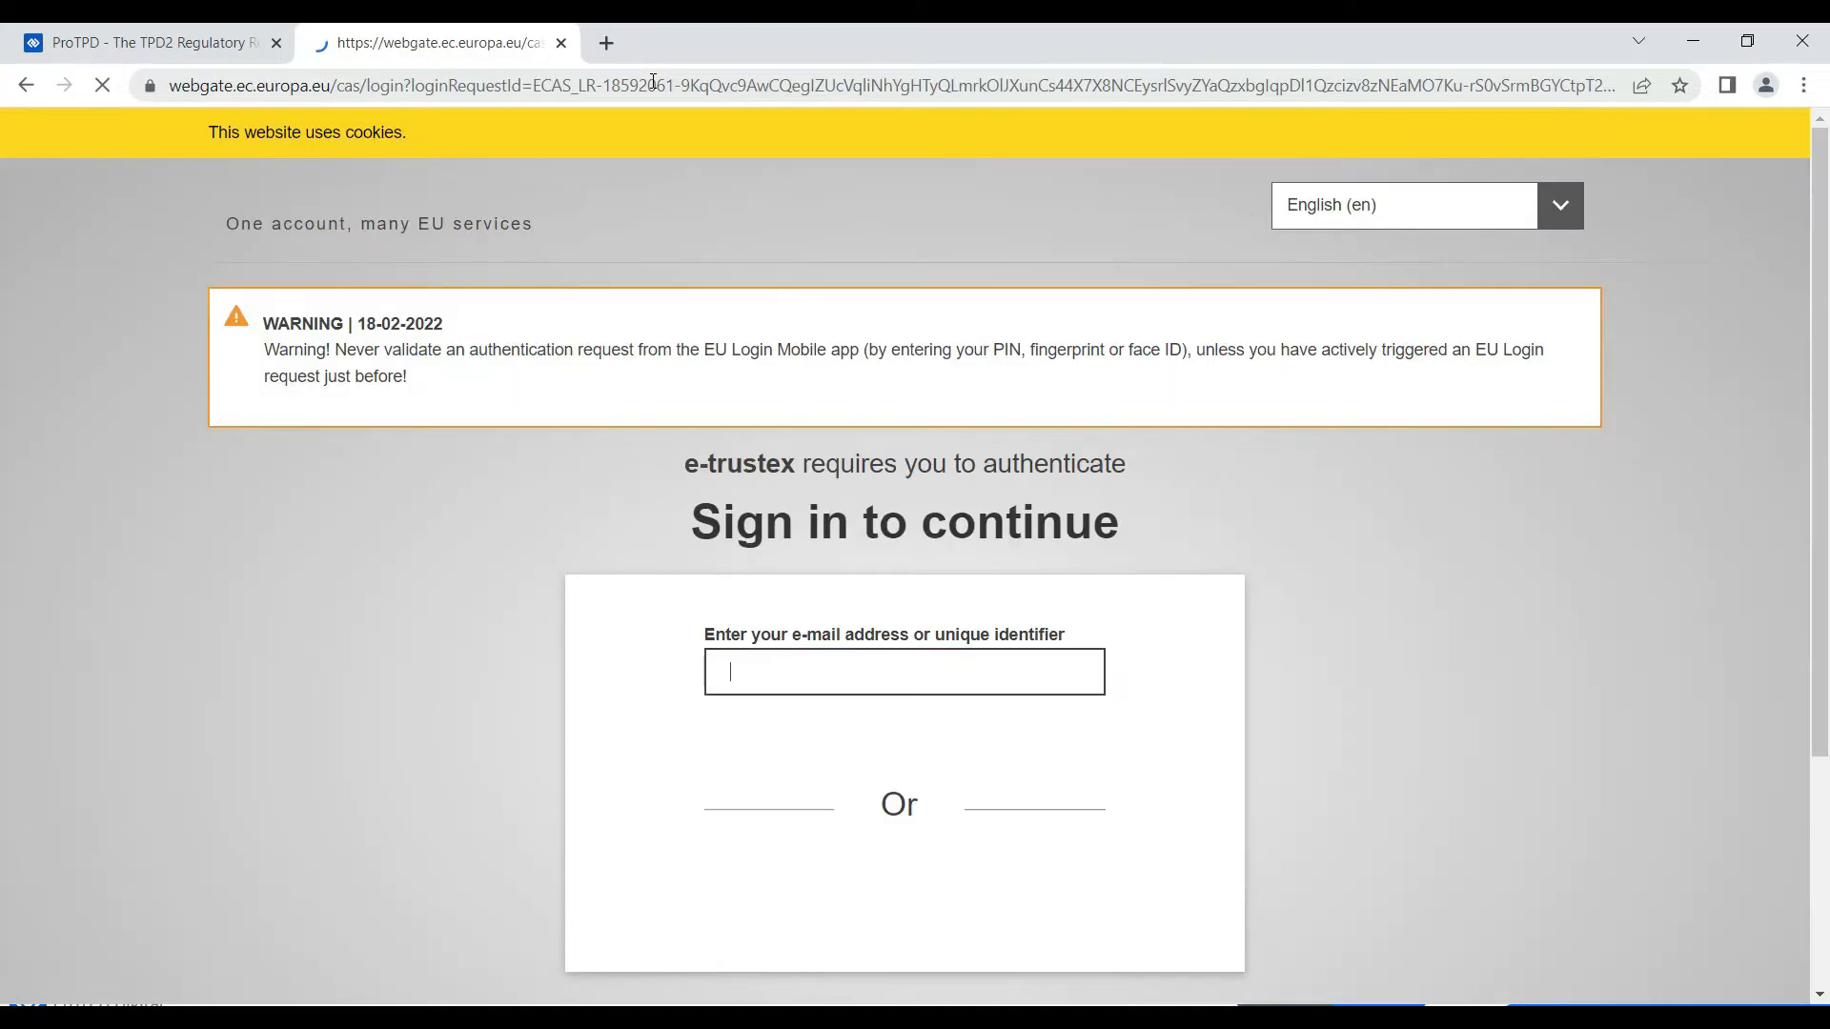
scroll(1128, 470, down, 4)
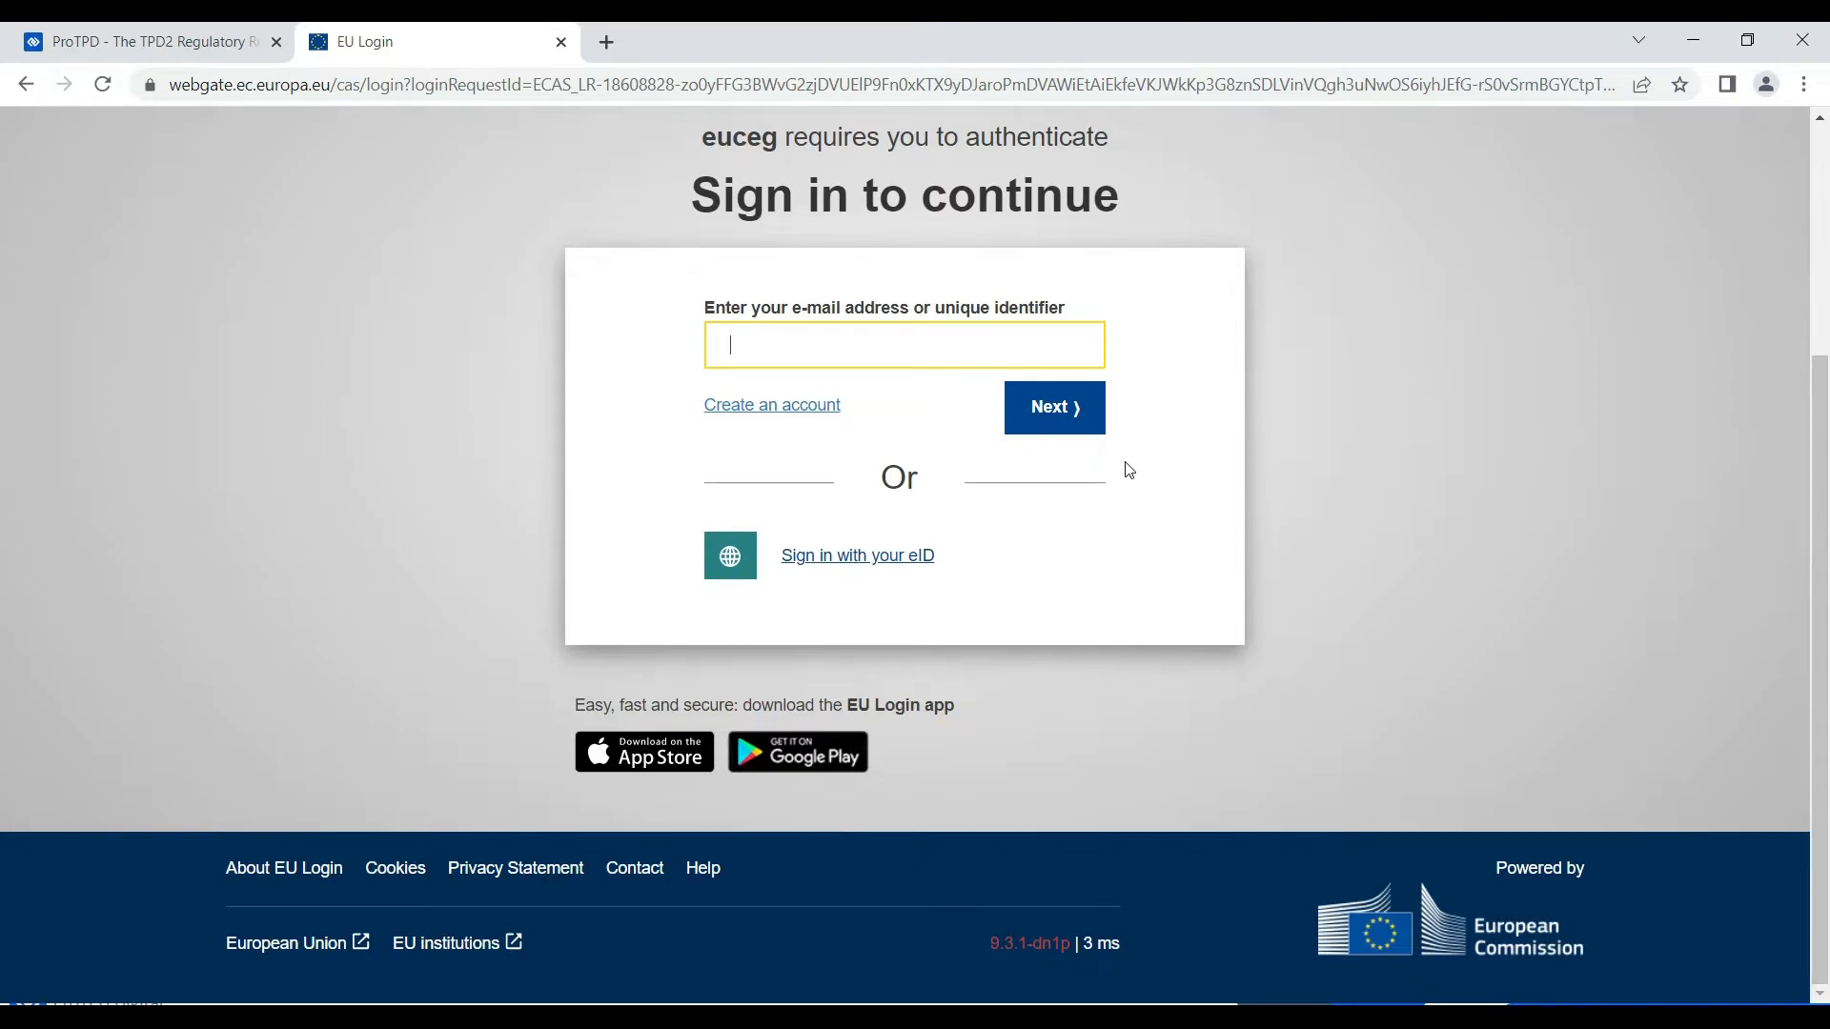
click(852, 344)
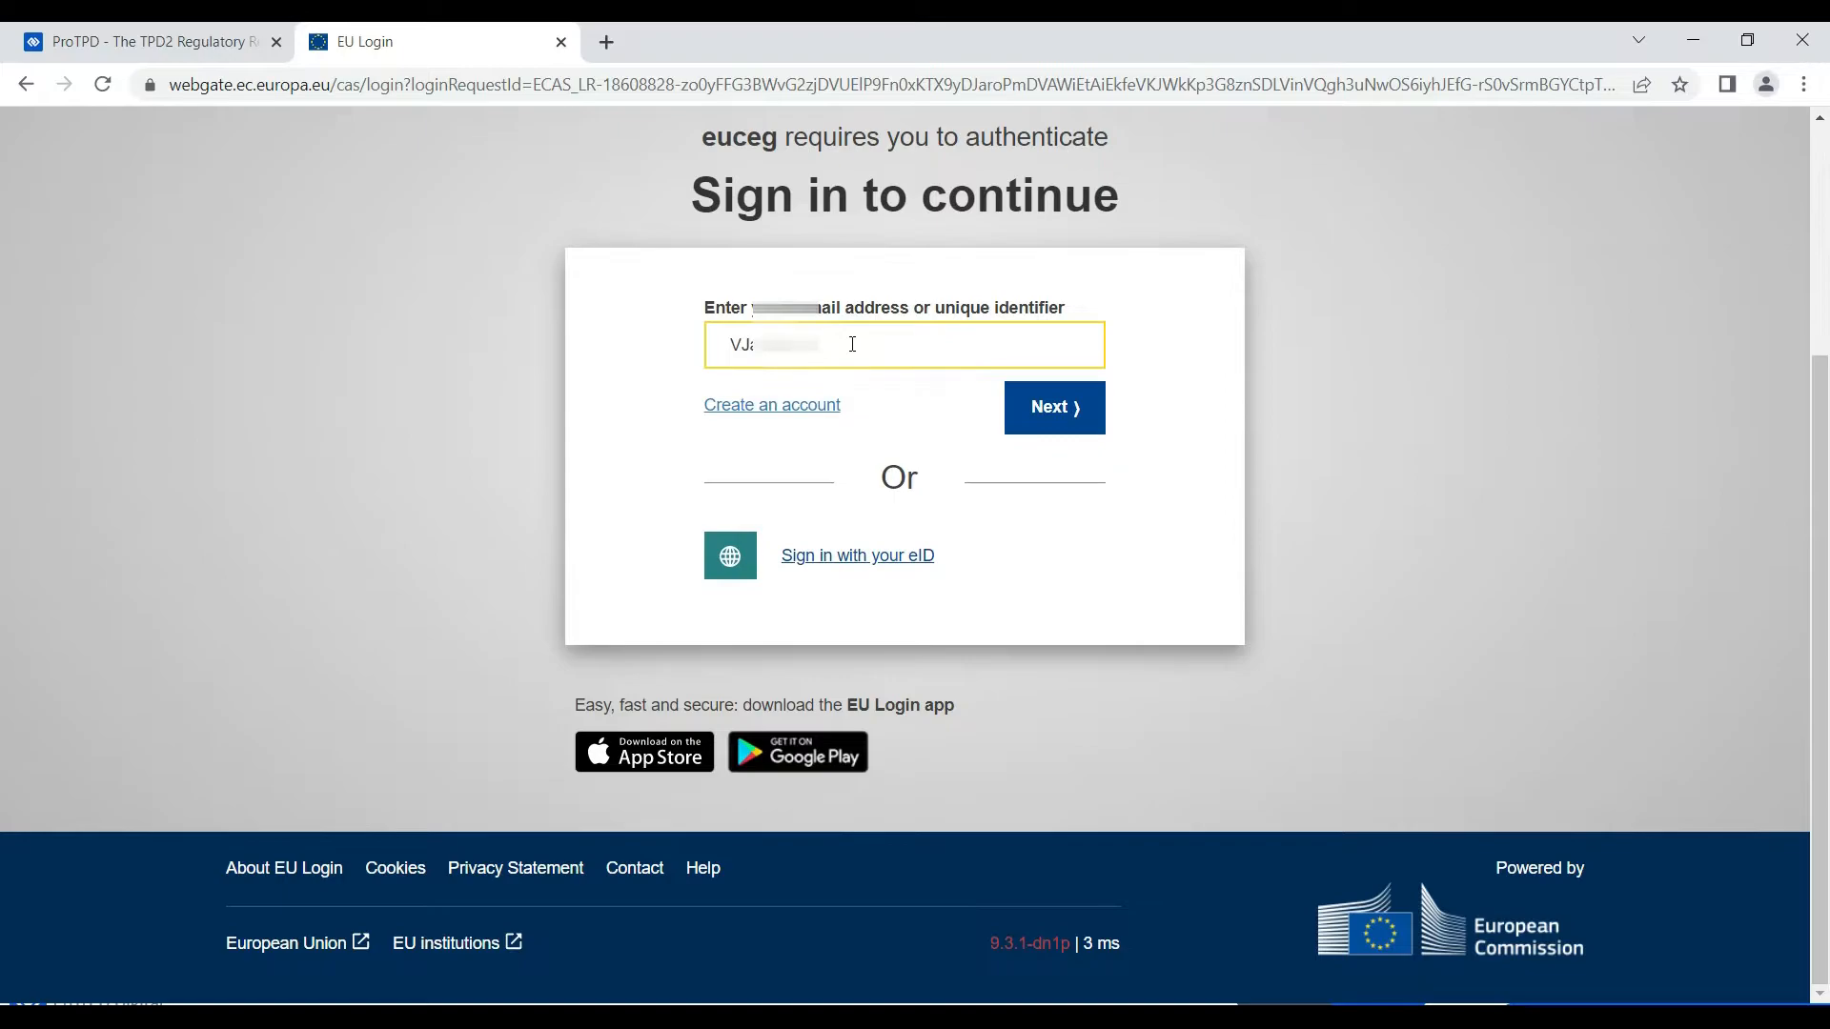
click(1034, 417)
click(875, 349)
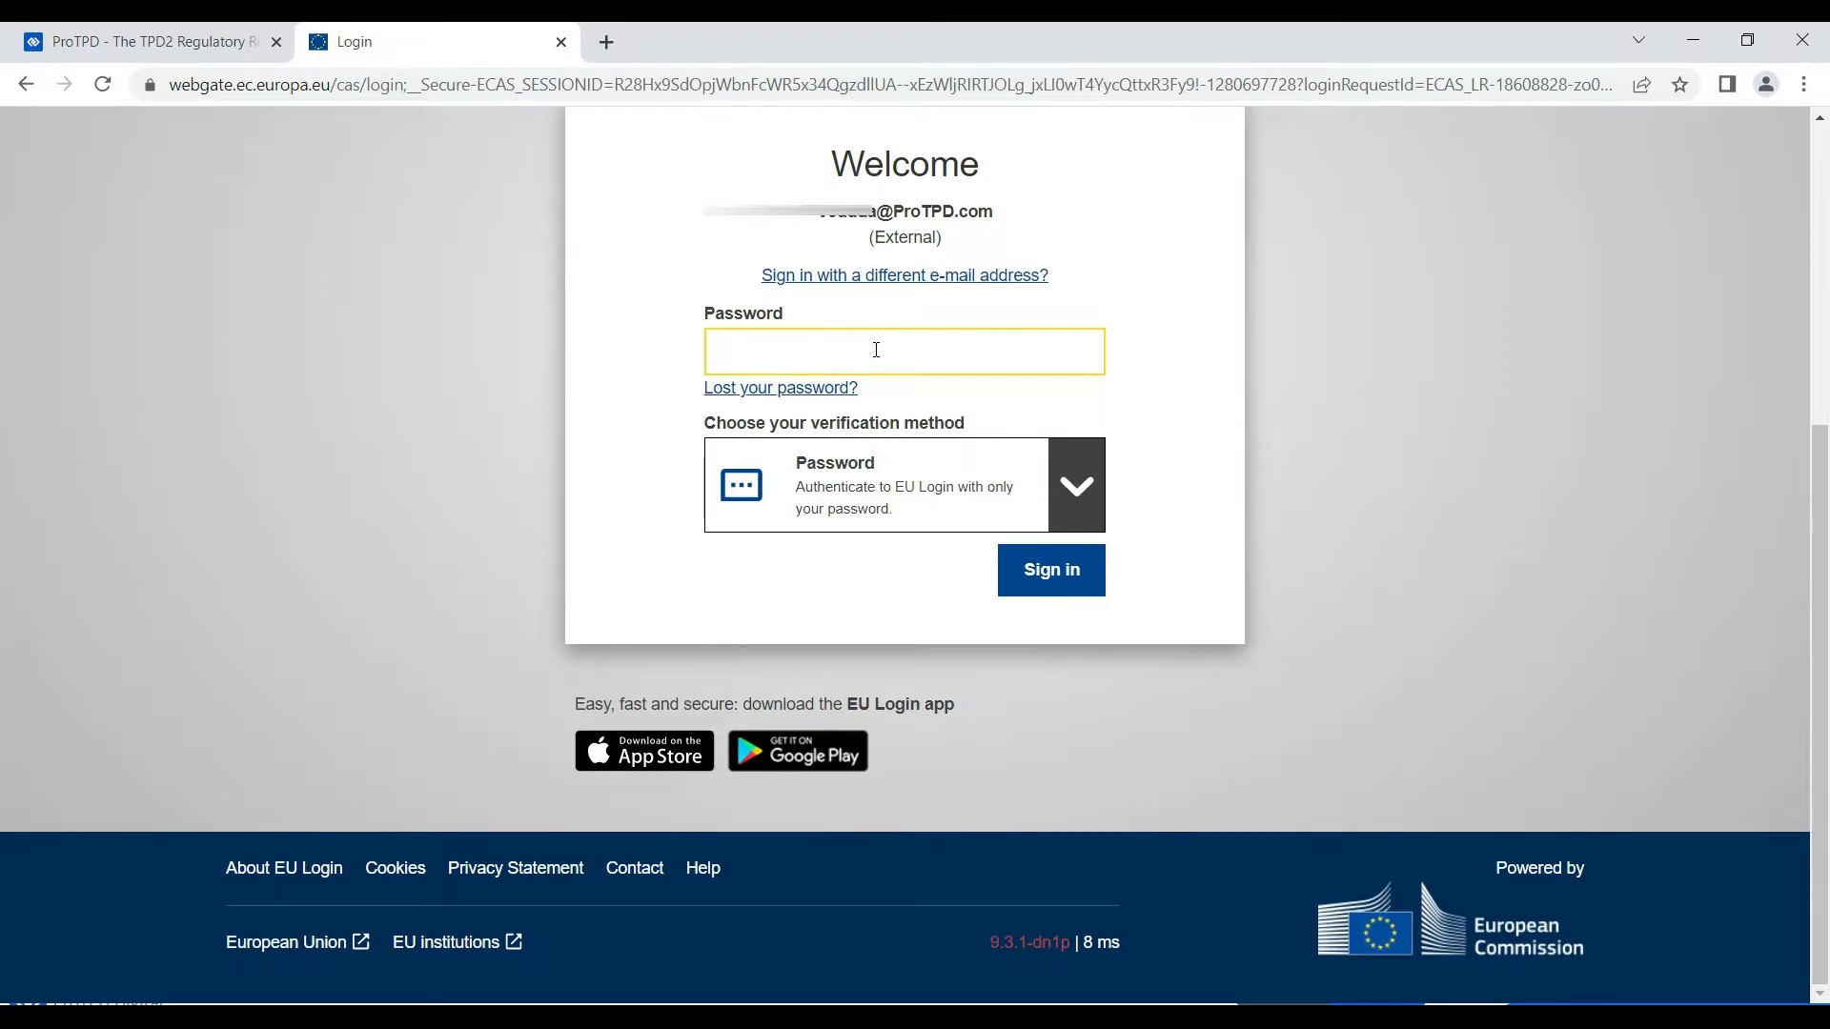
text(•••••••••••••••)
click(1064, 576)
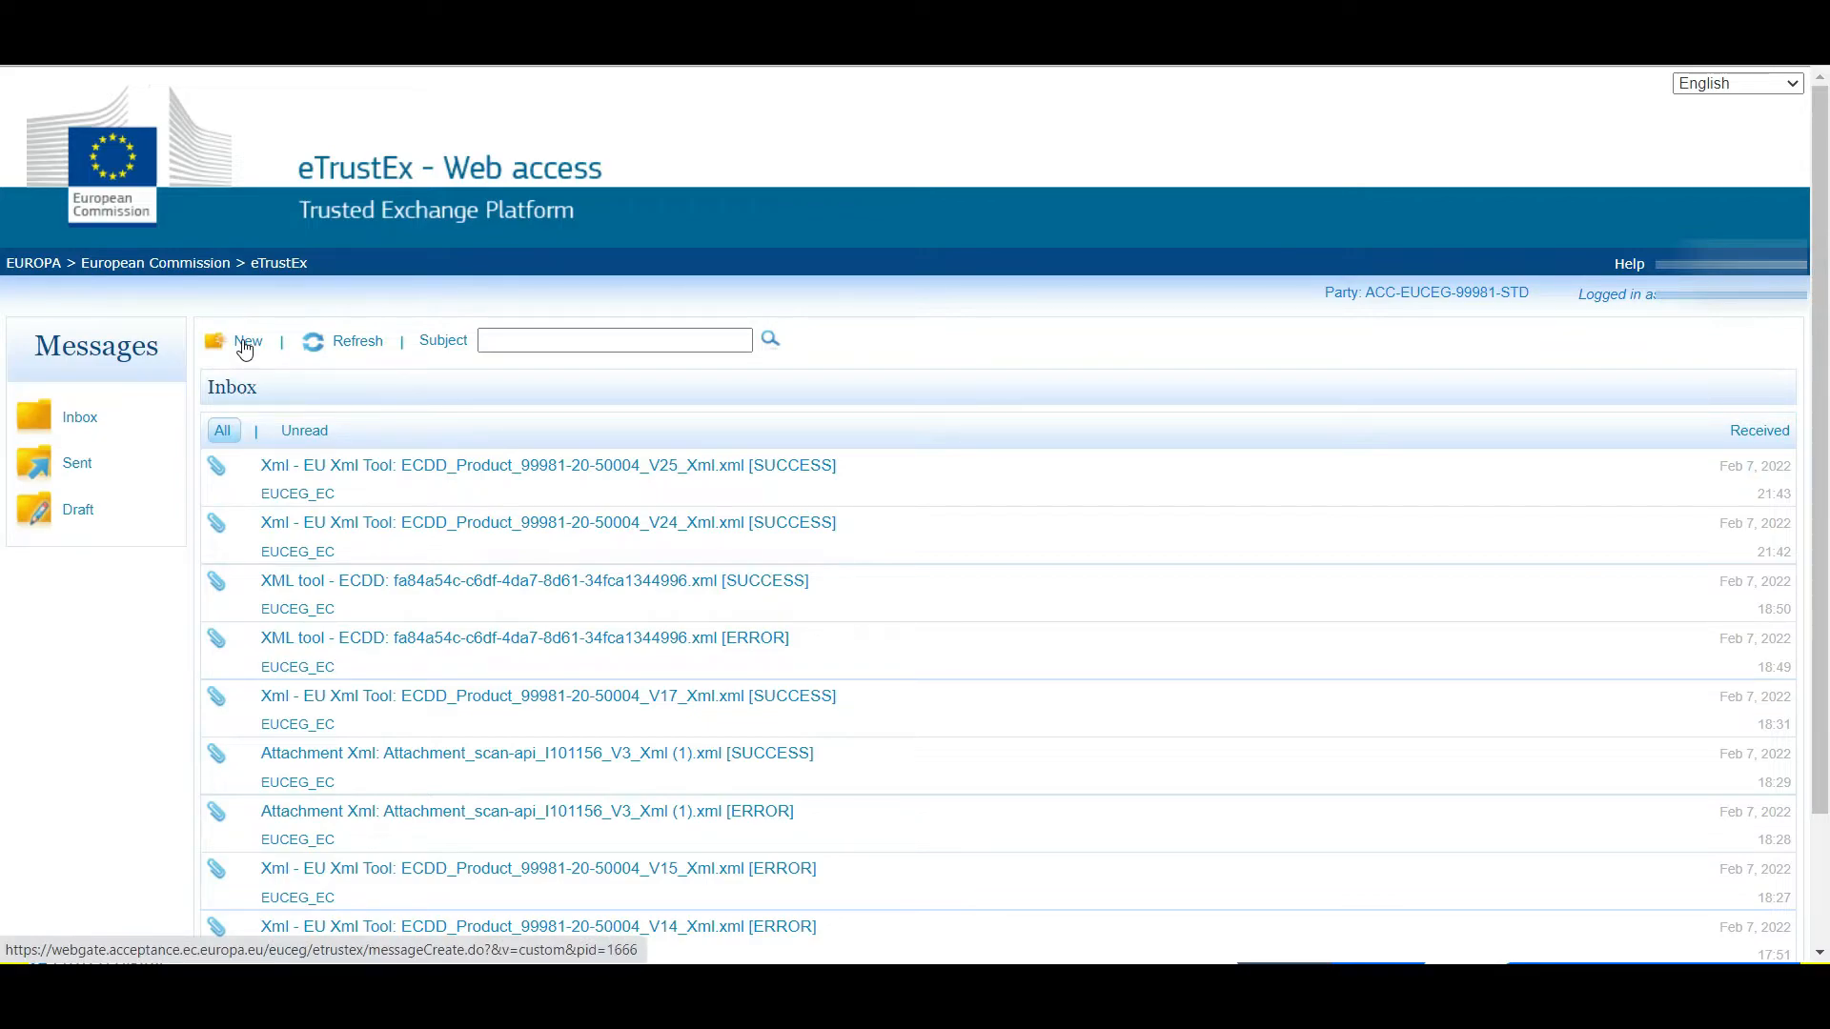
- Create a new message with the subject 'Submitter Xml'
click(244, 343)
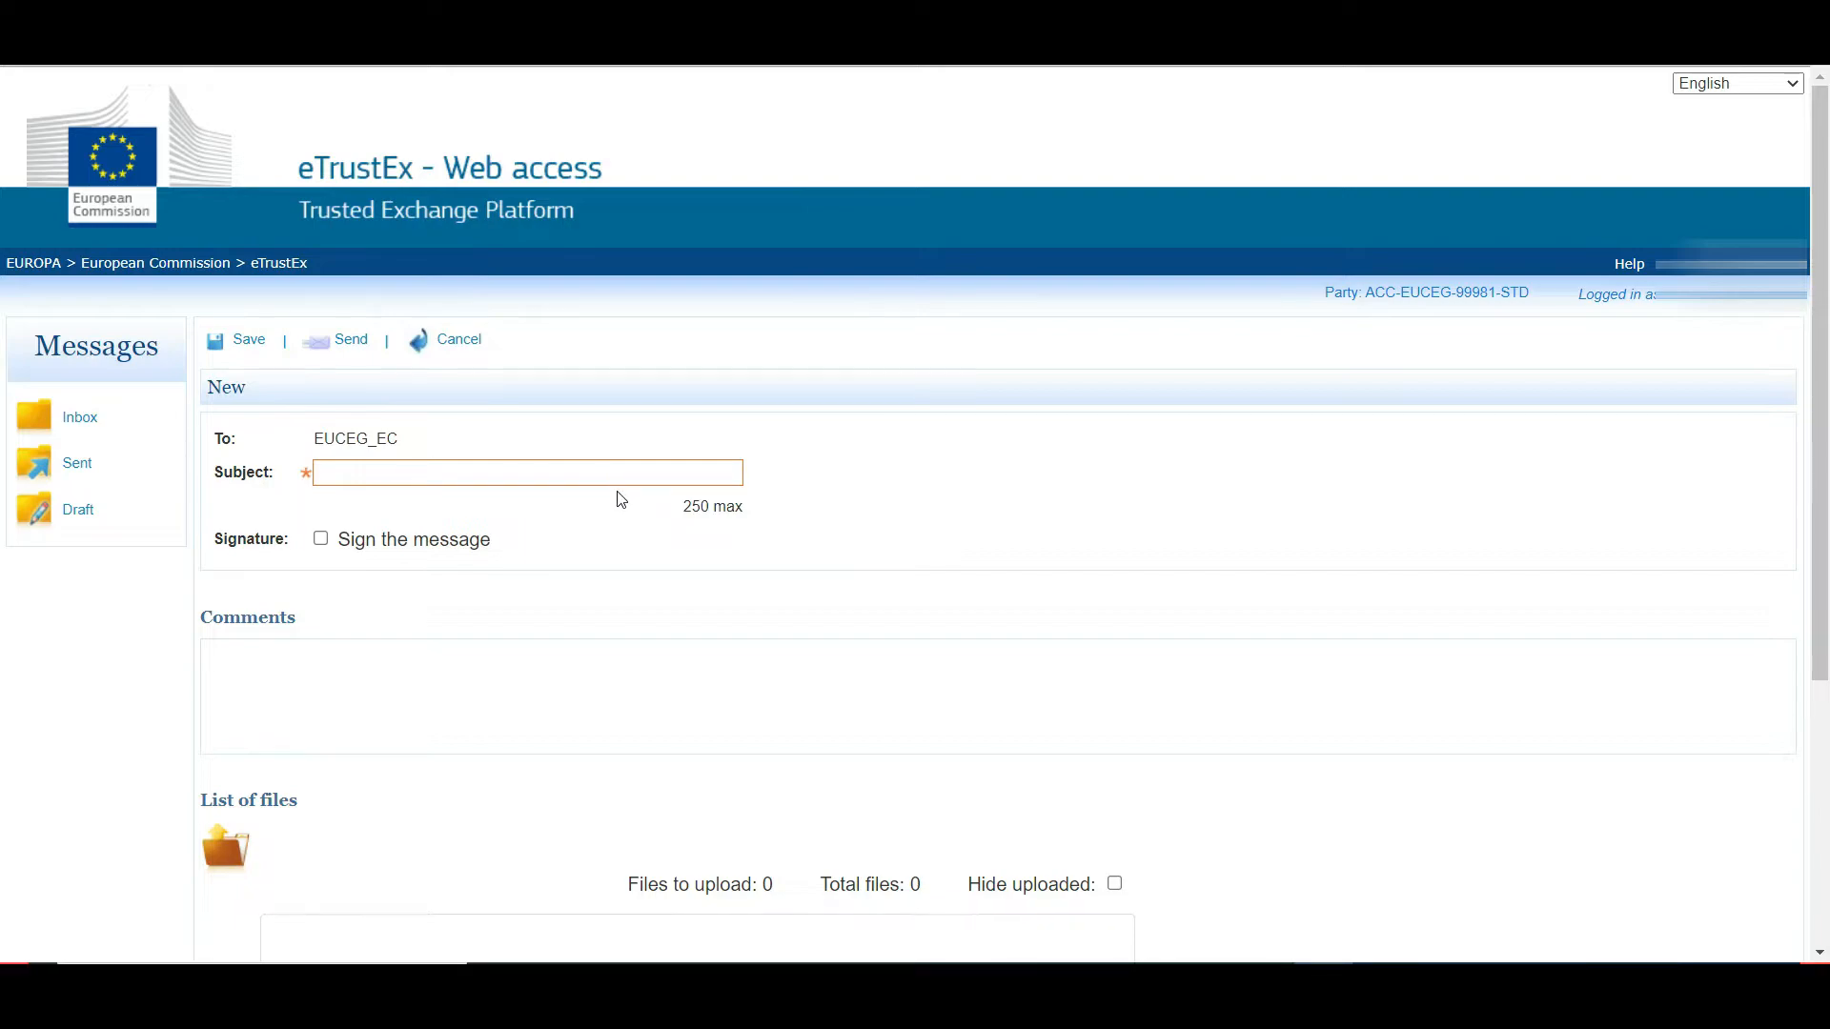
click(616, 462)
text(Submitter Xml)
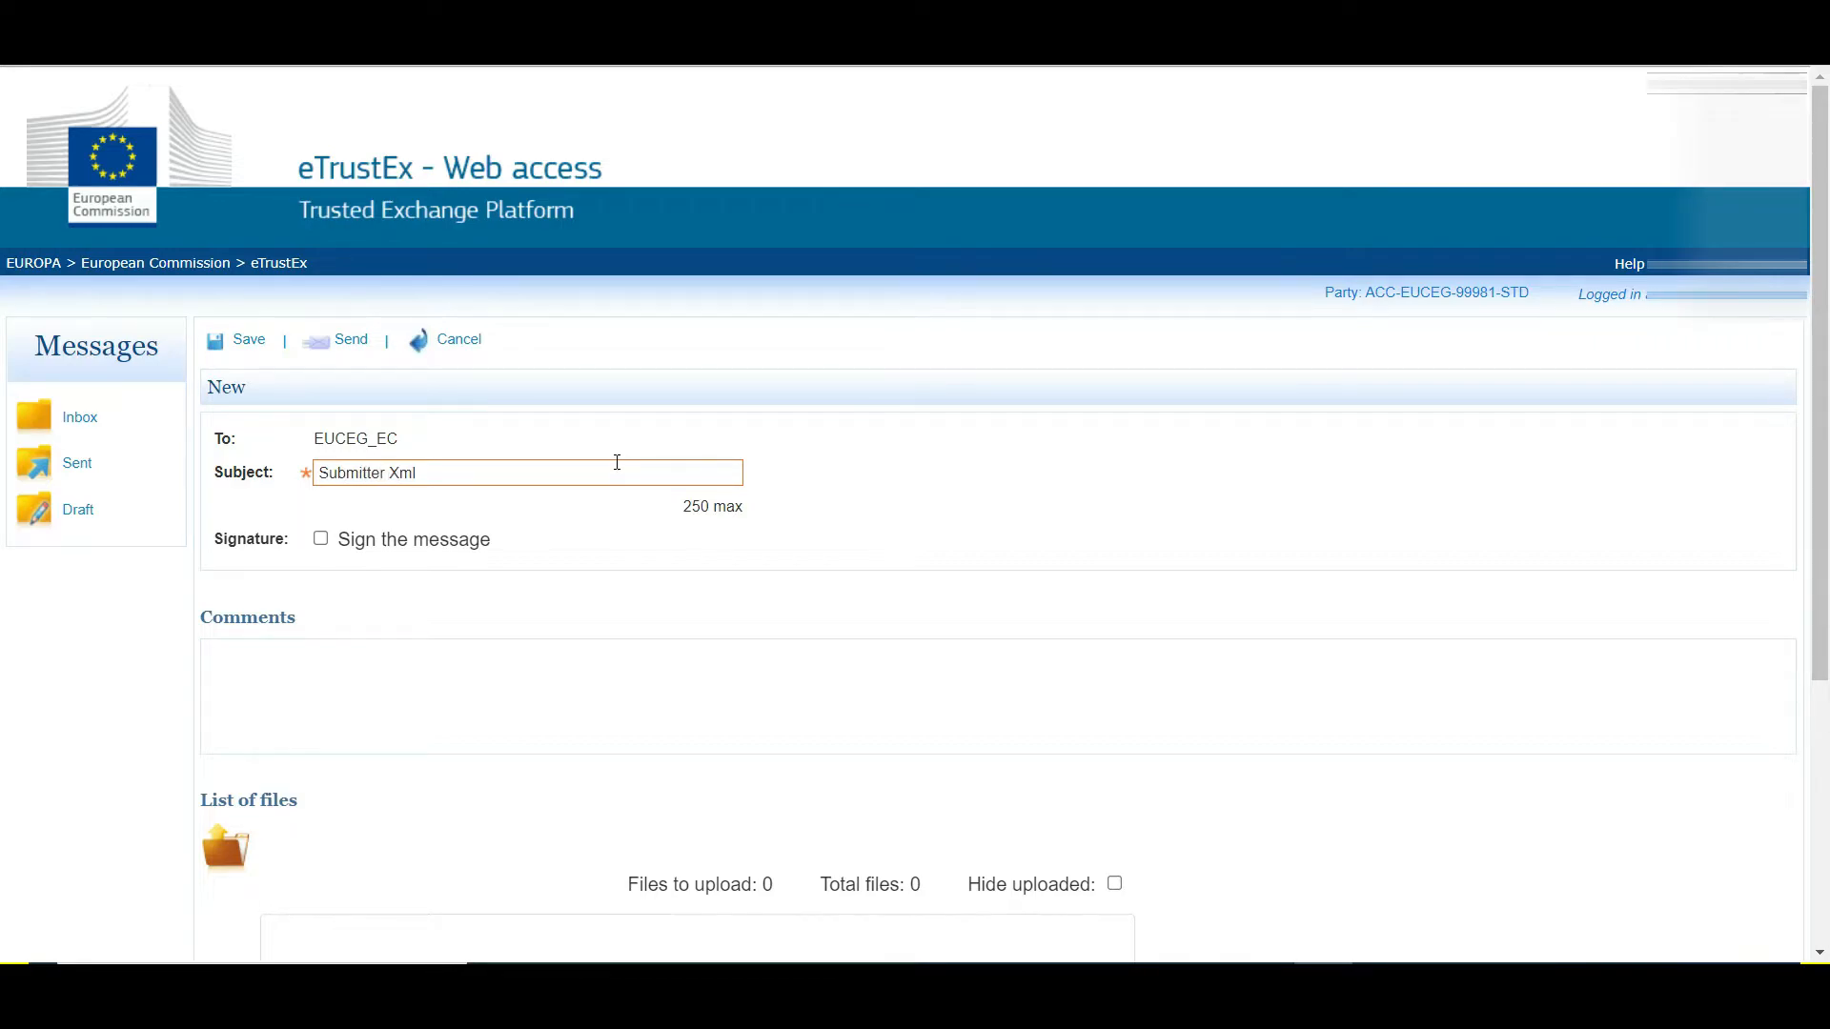
scroll(617, 462, down, 3)
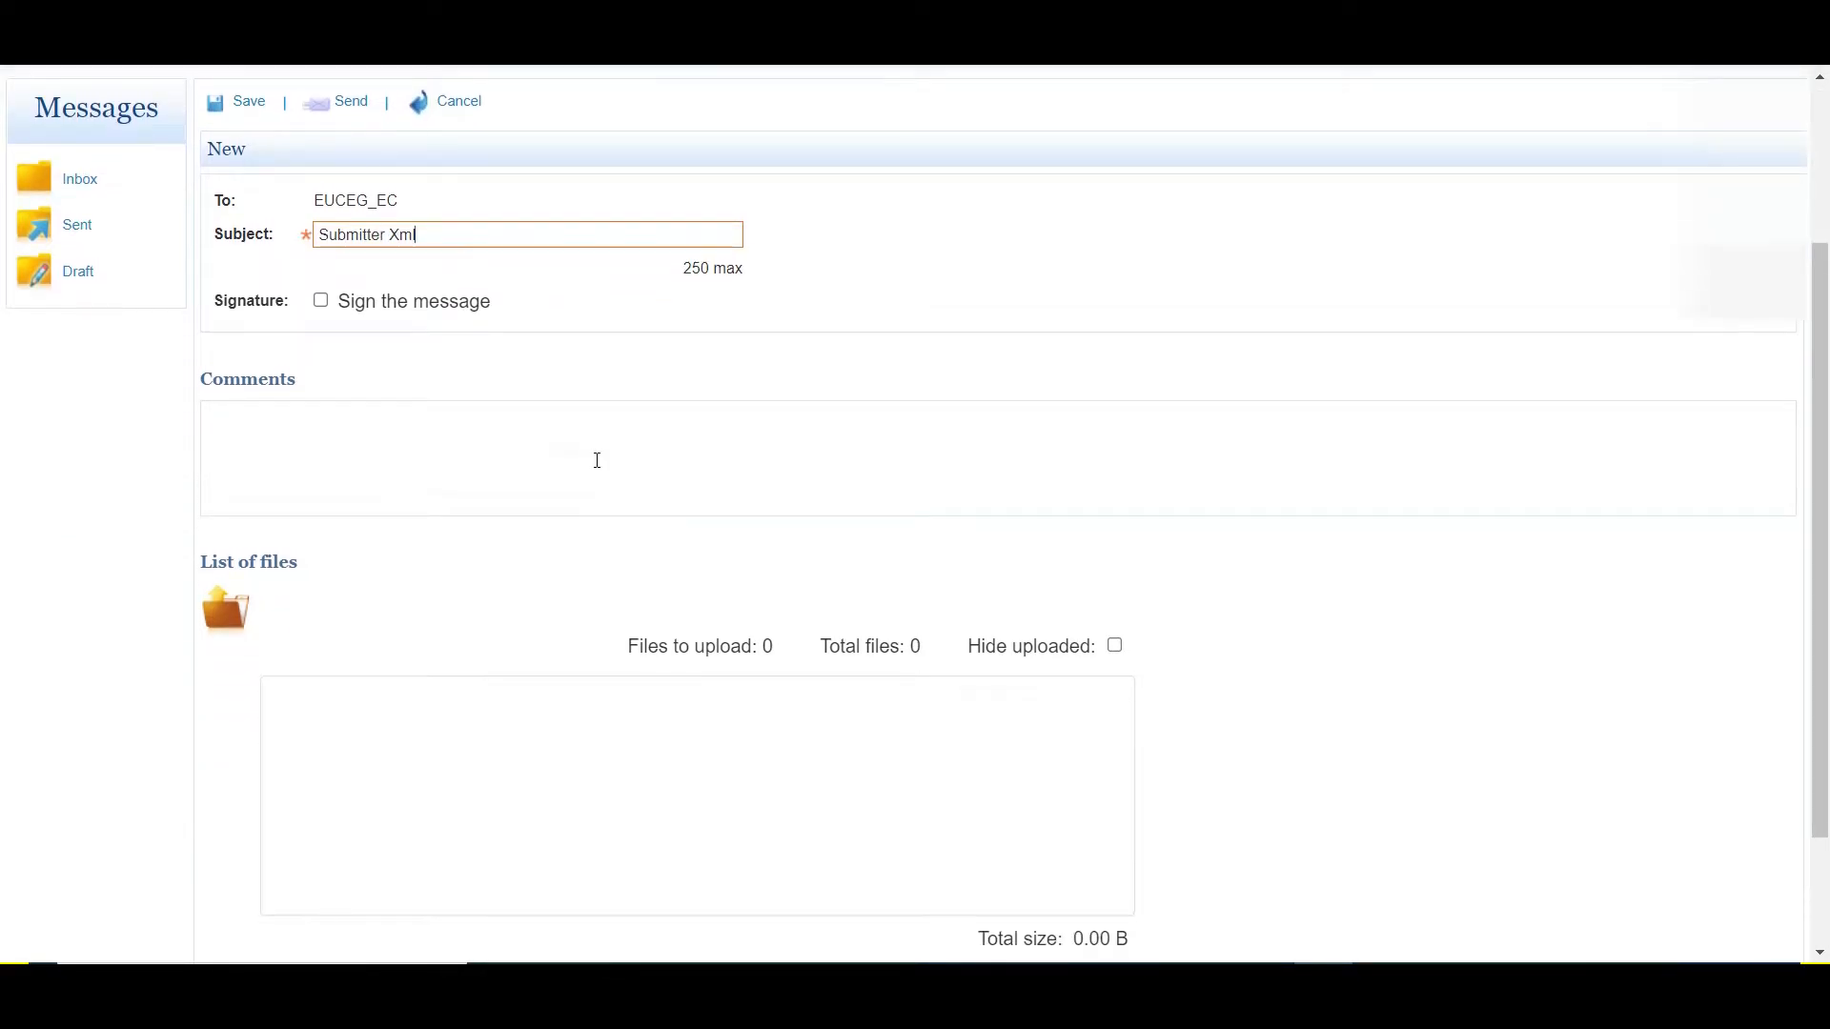
scroll(597, 460, down, 2)
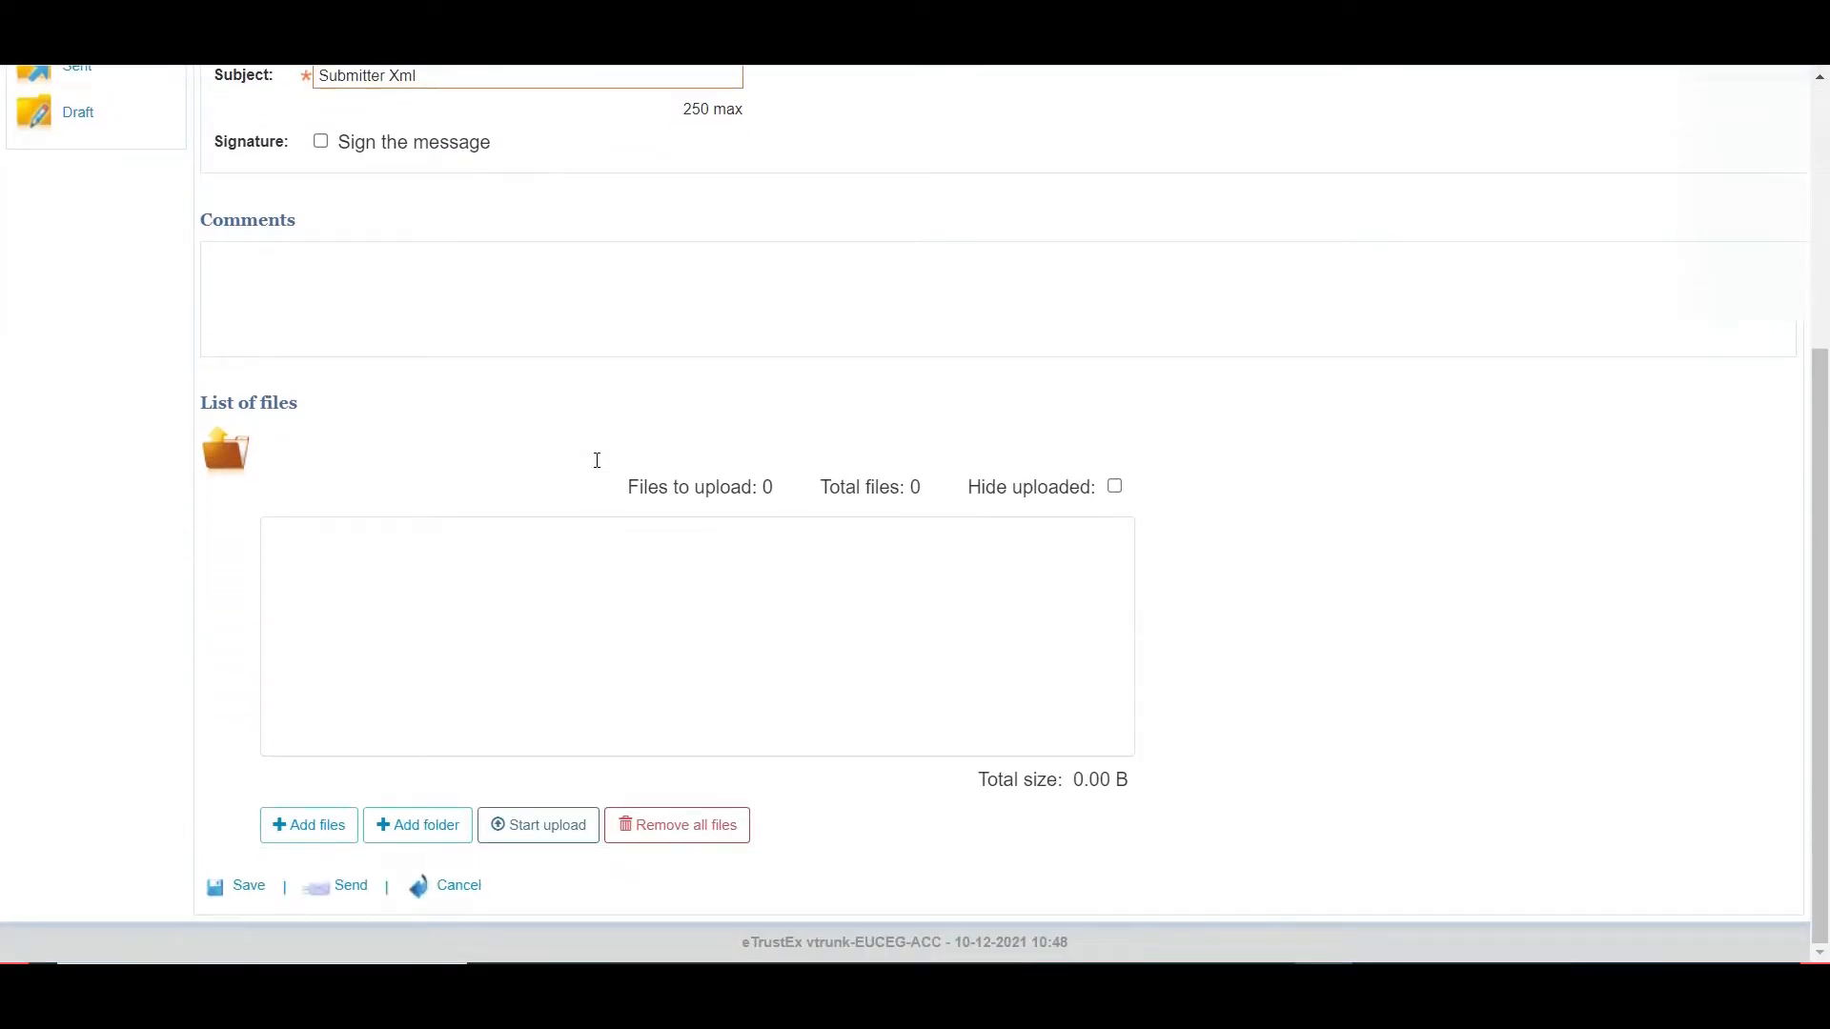
- Attach and upload Submitter_99981_V1_Xml.xml to the message
click(297, 828)
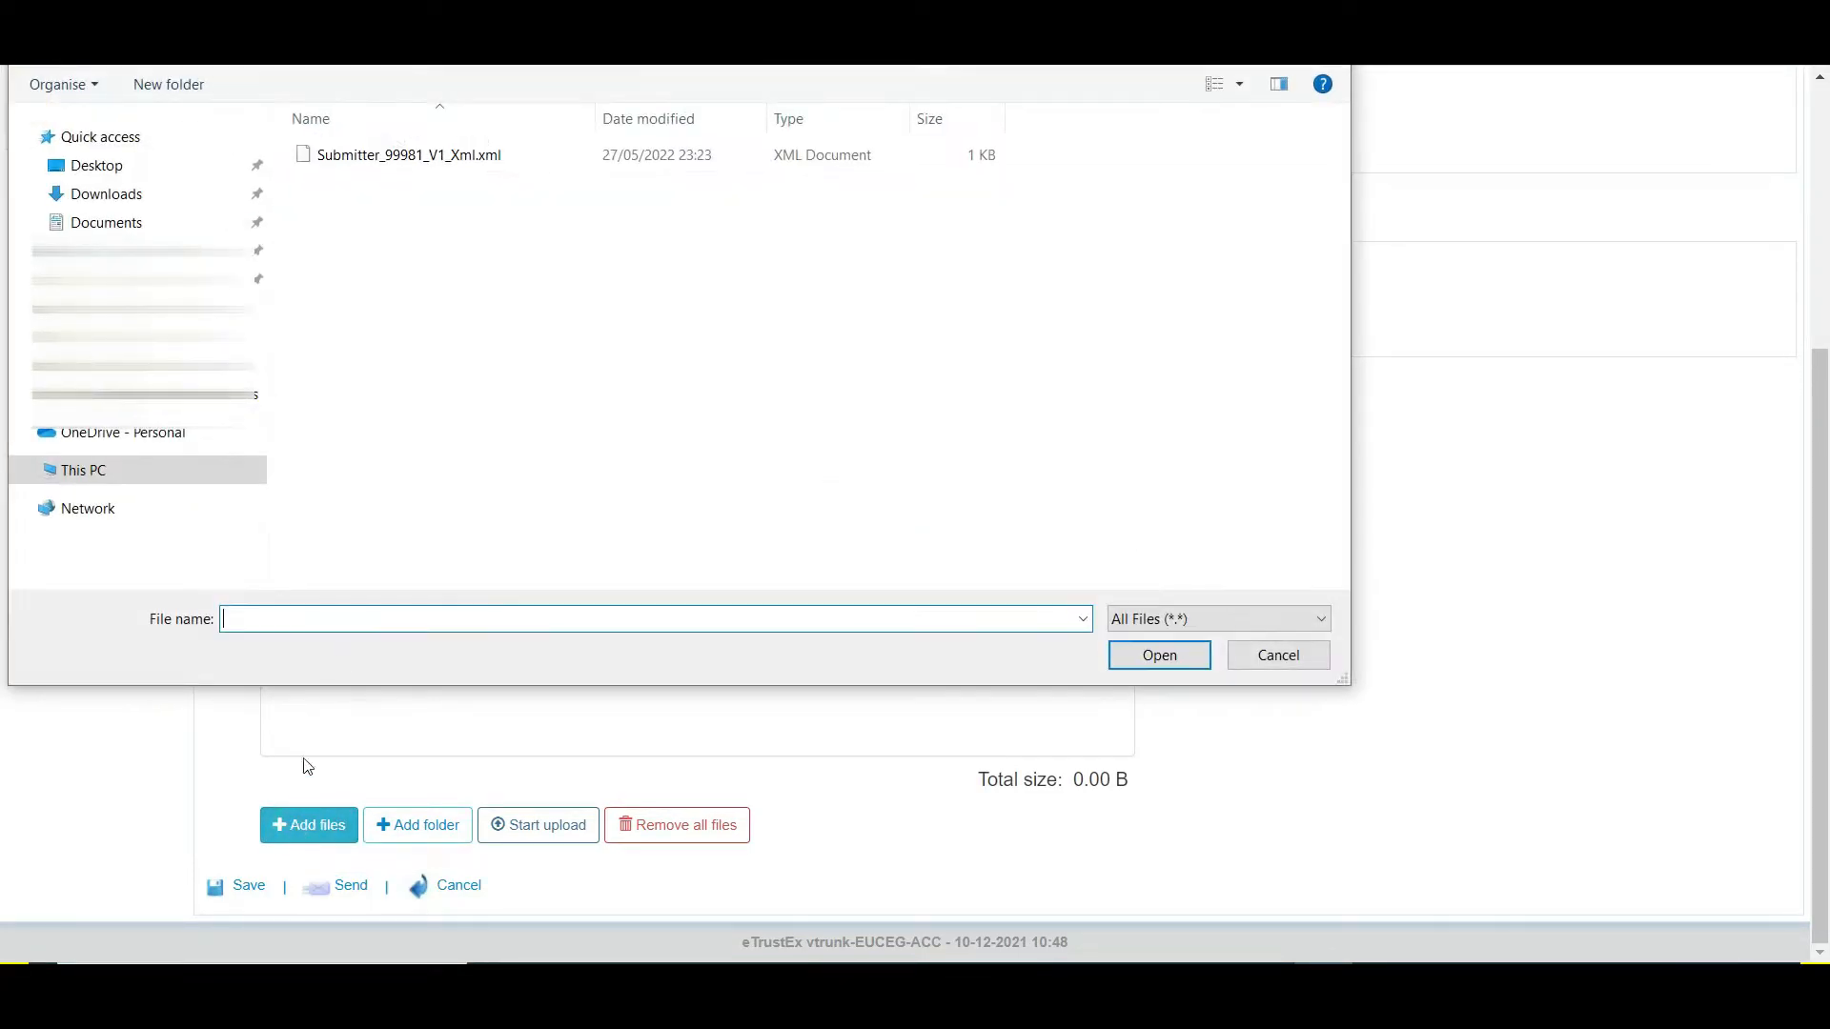
click(483, 162)
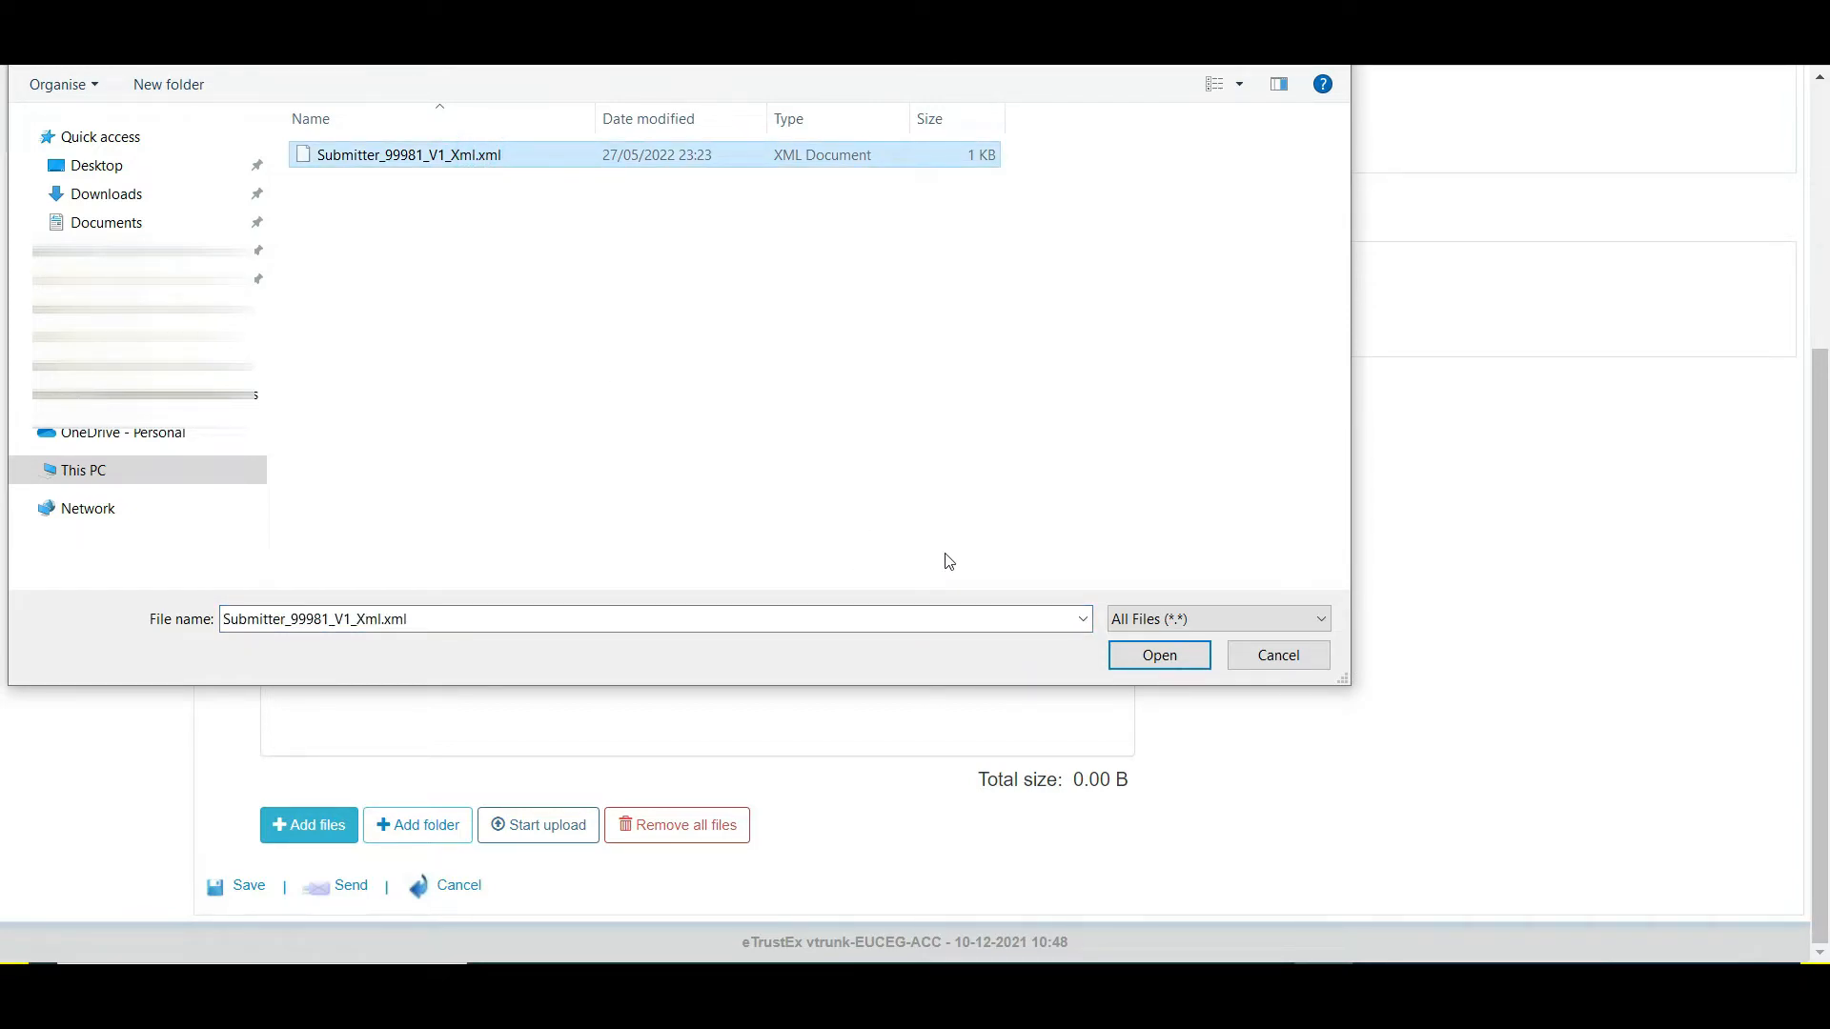
click(1157, 655)
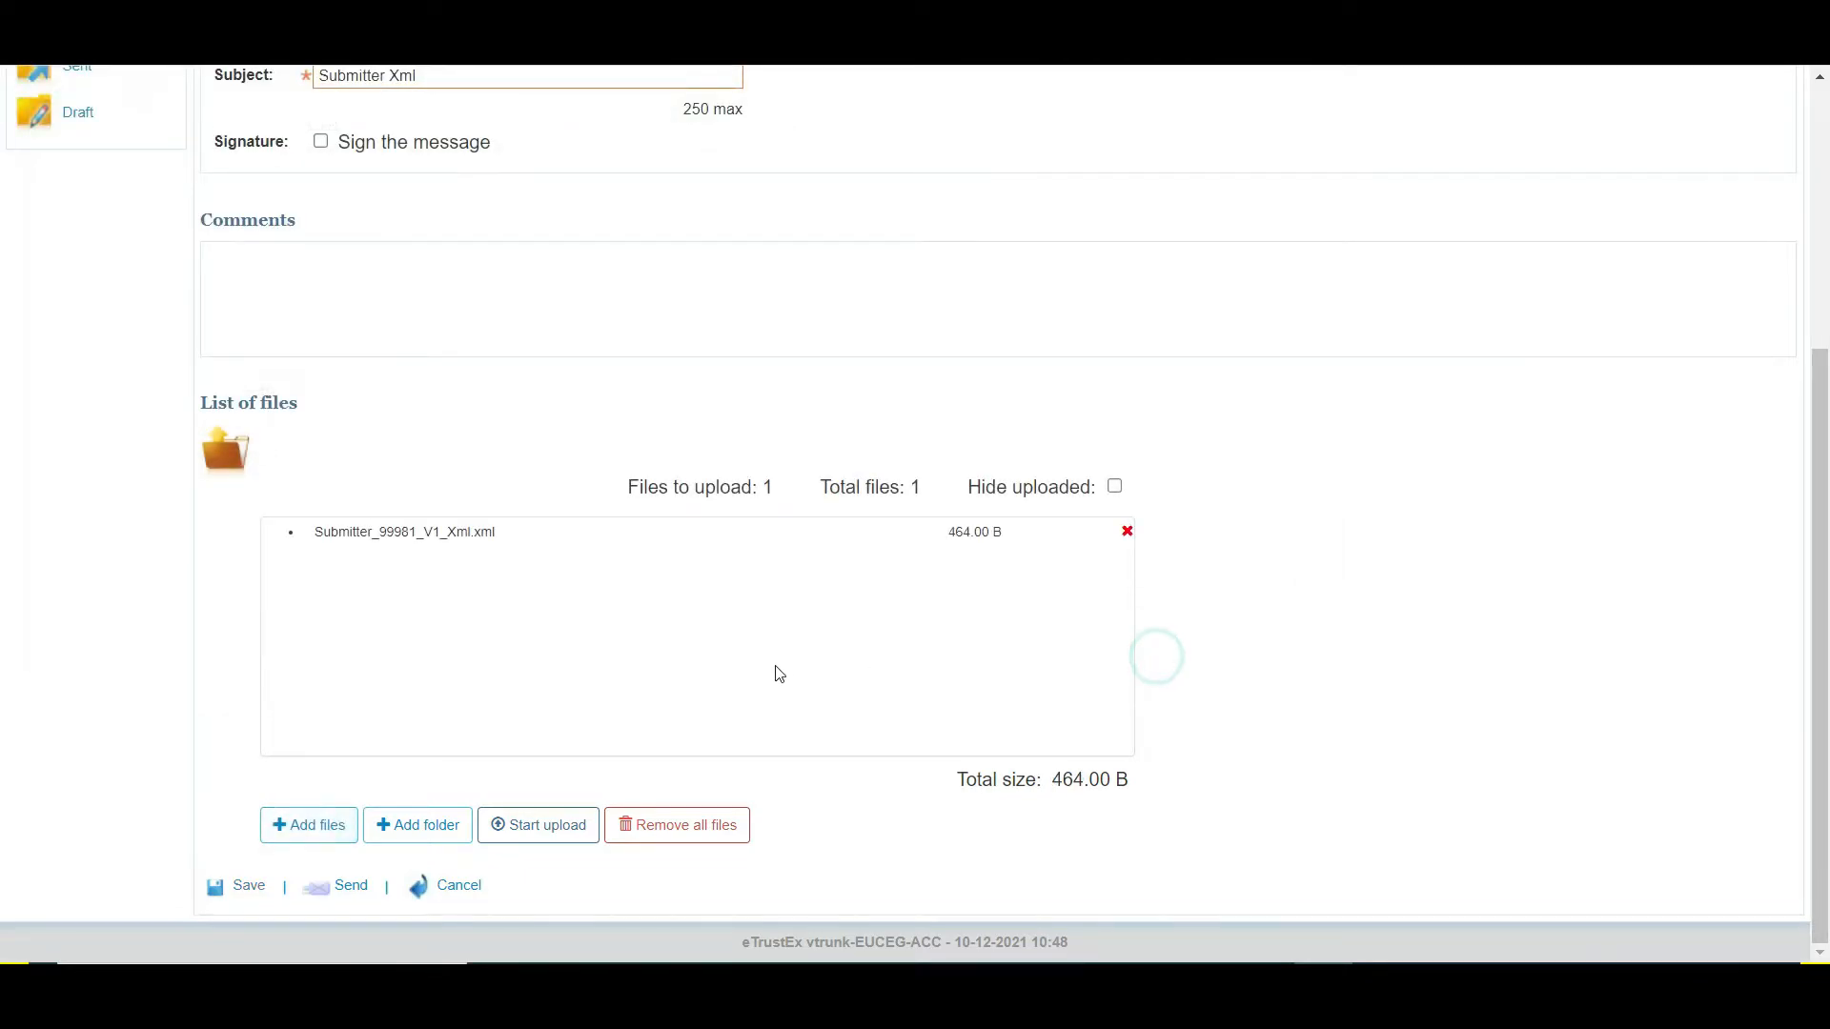
click(544, 829)
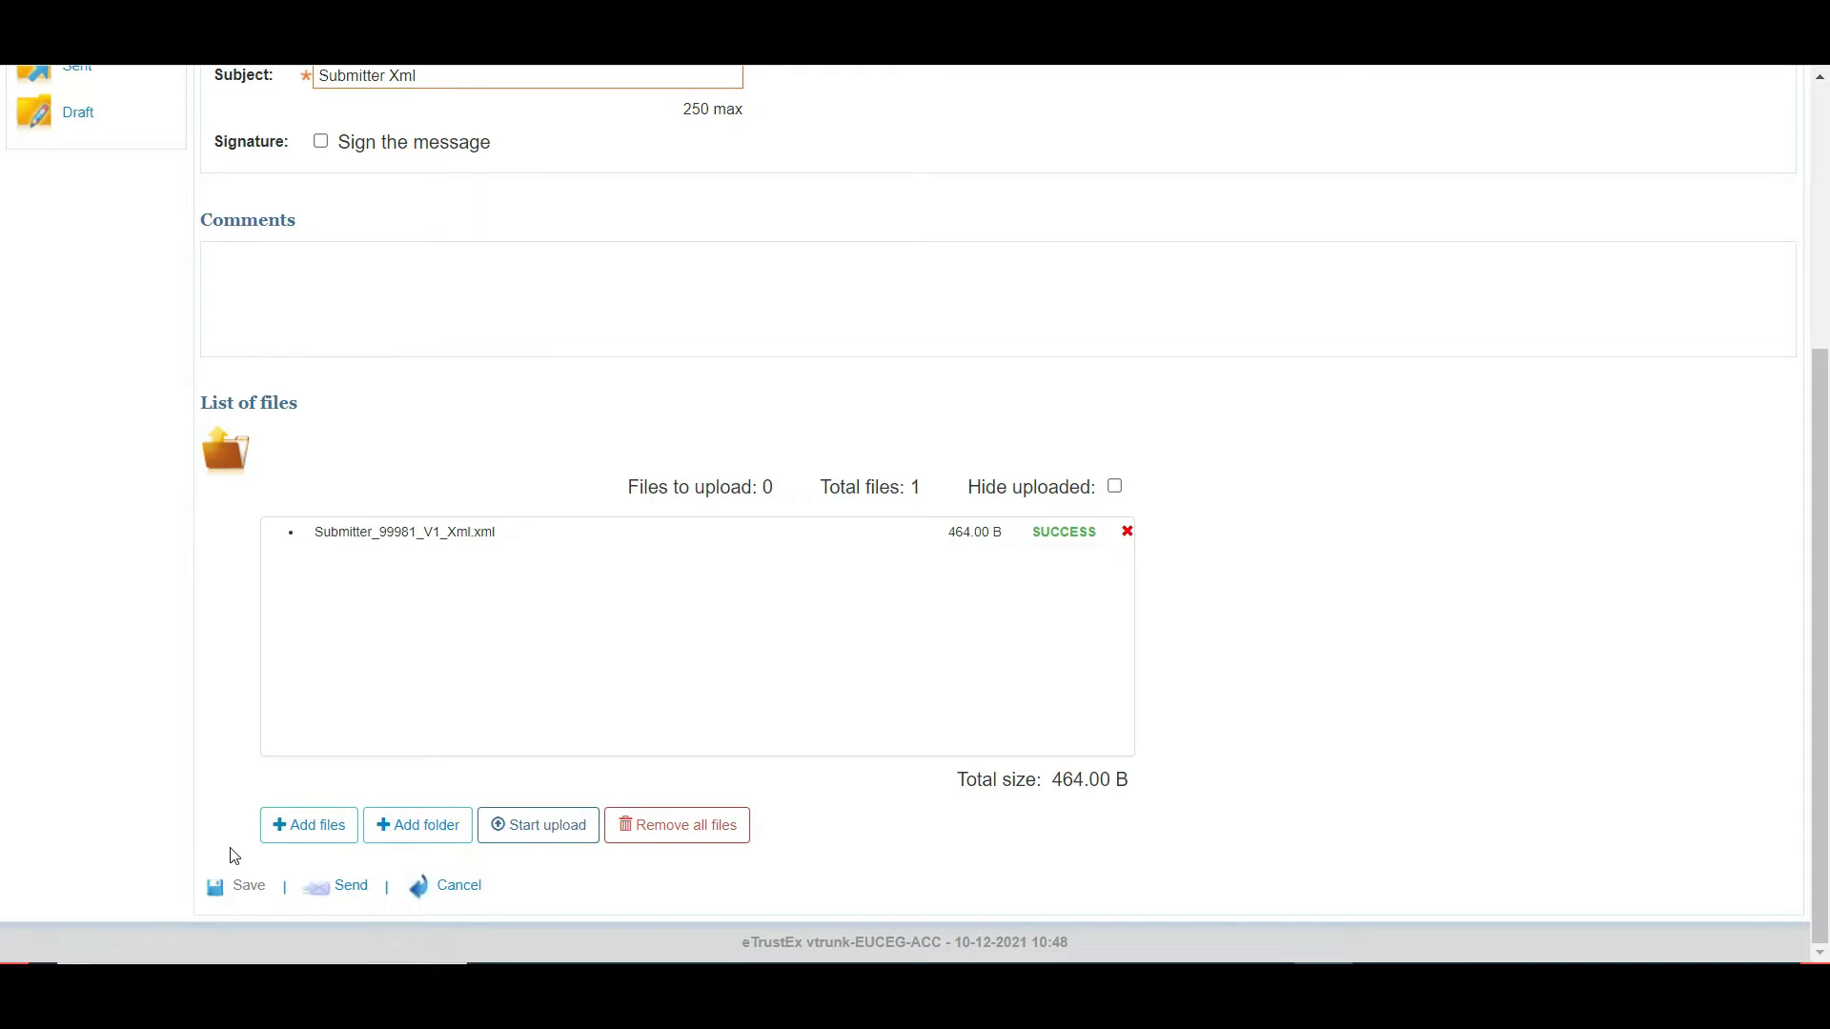
- Send the submitter XML via eTrustEx, then open the response and highlight its uuid and SUCCESS status
click(351, 888)
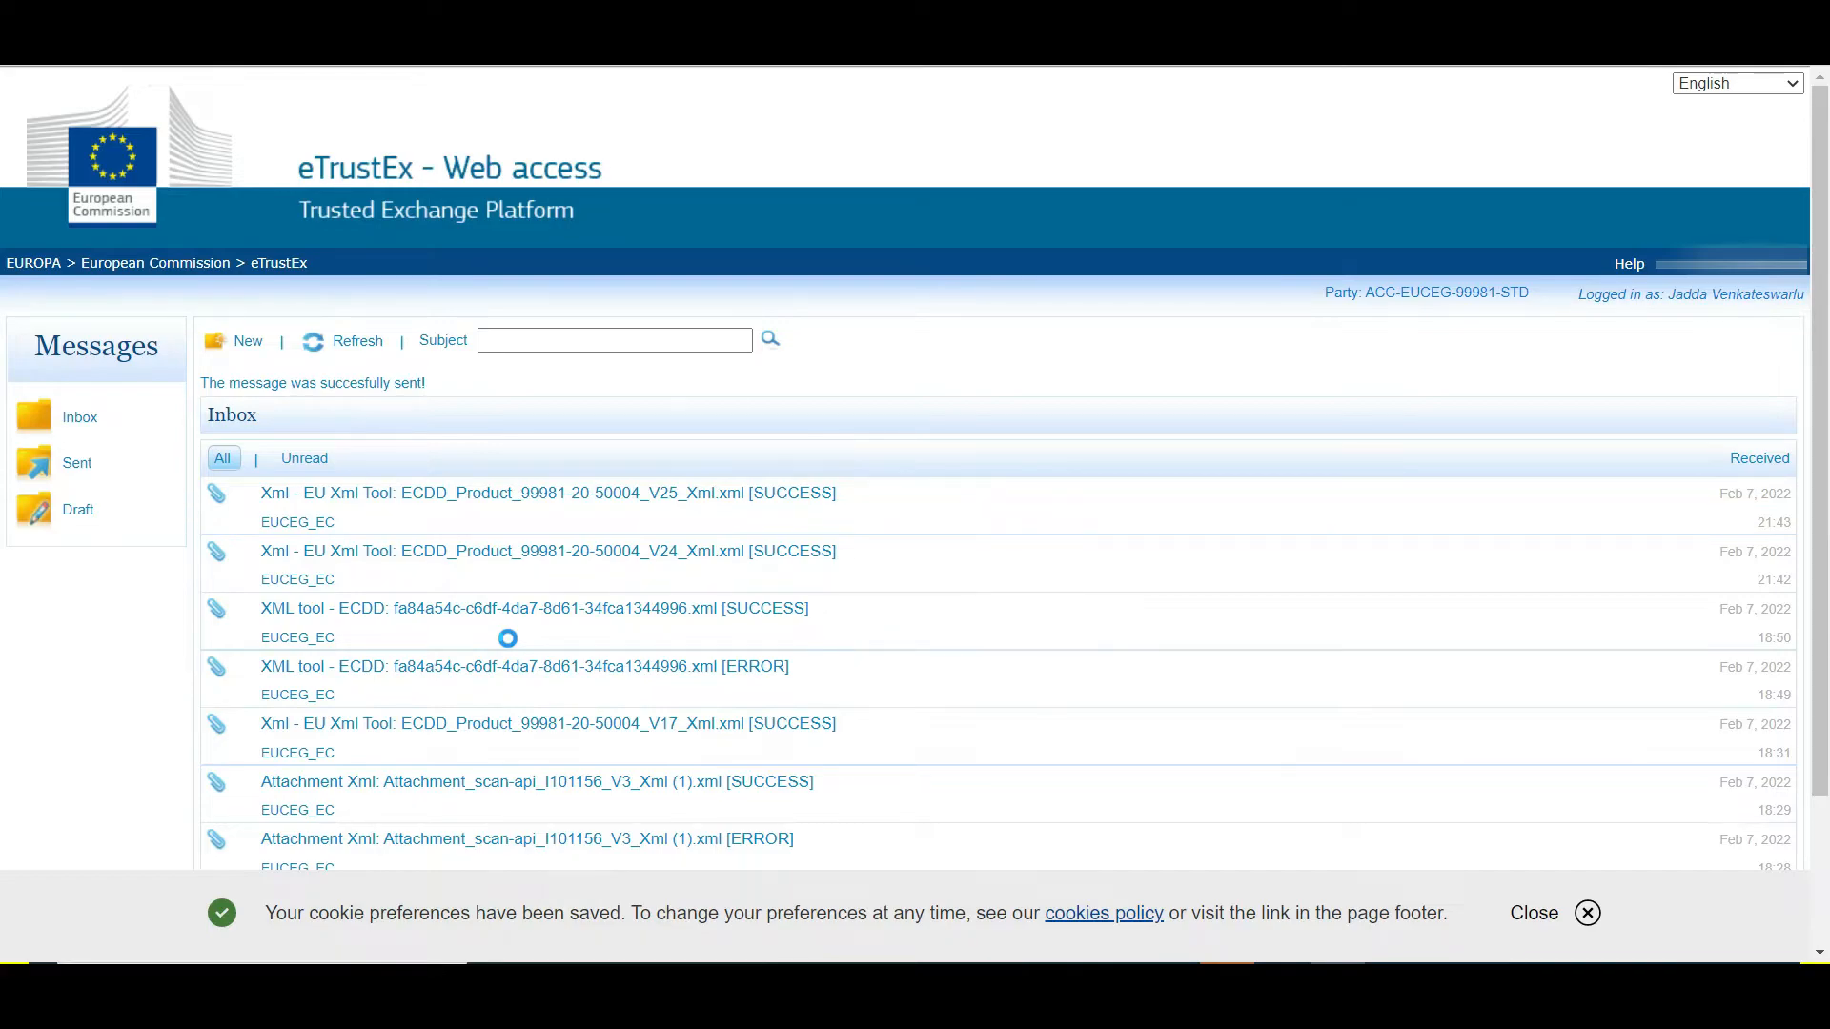
click(357, 343)
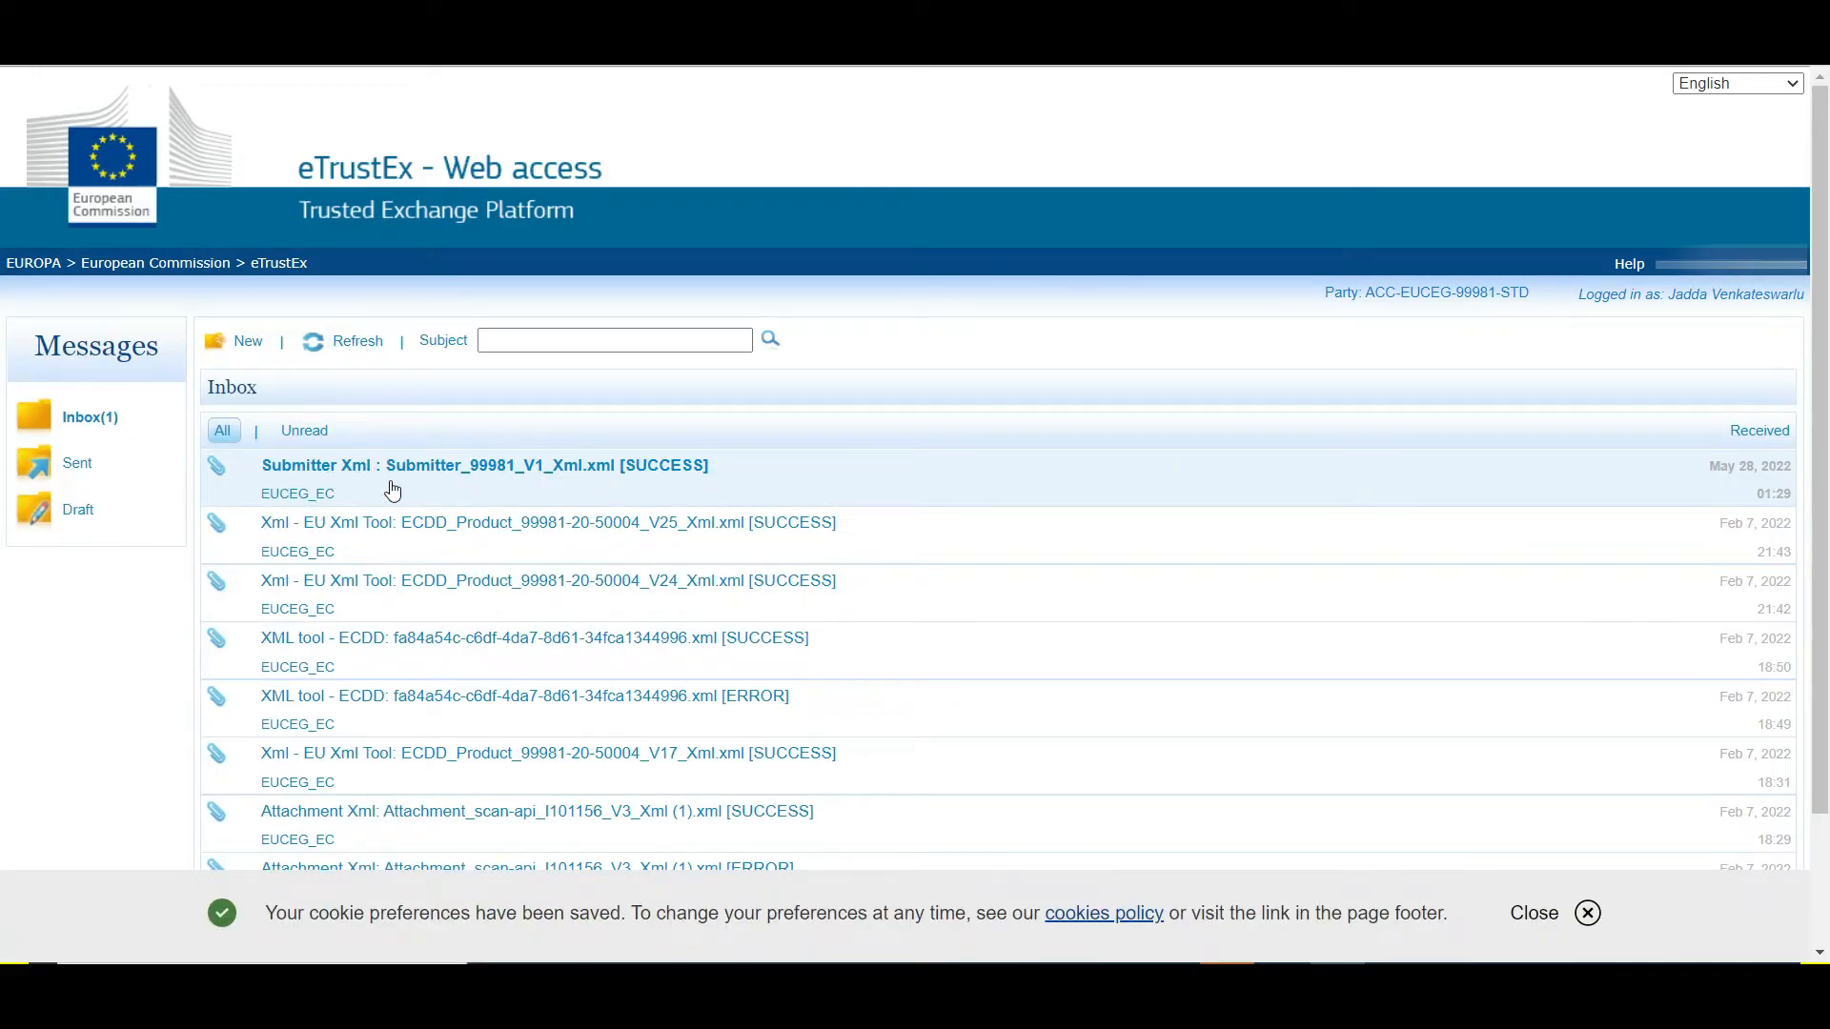
click(672, 467)
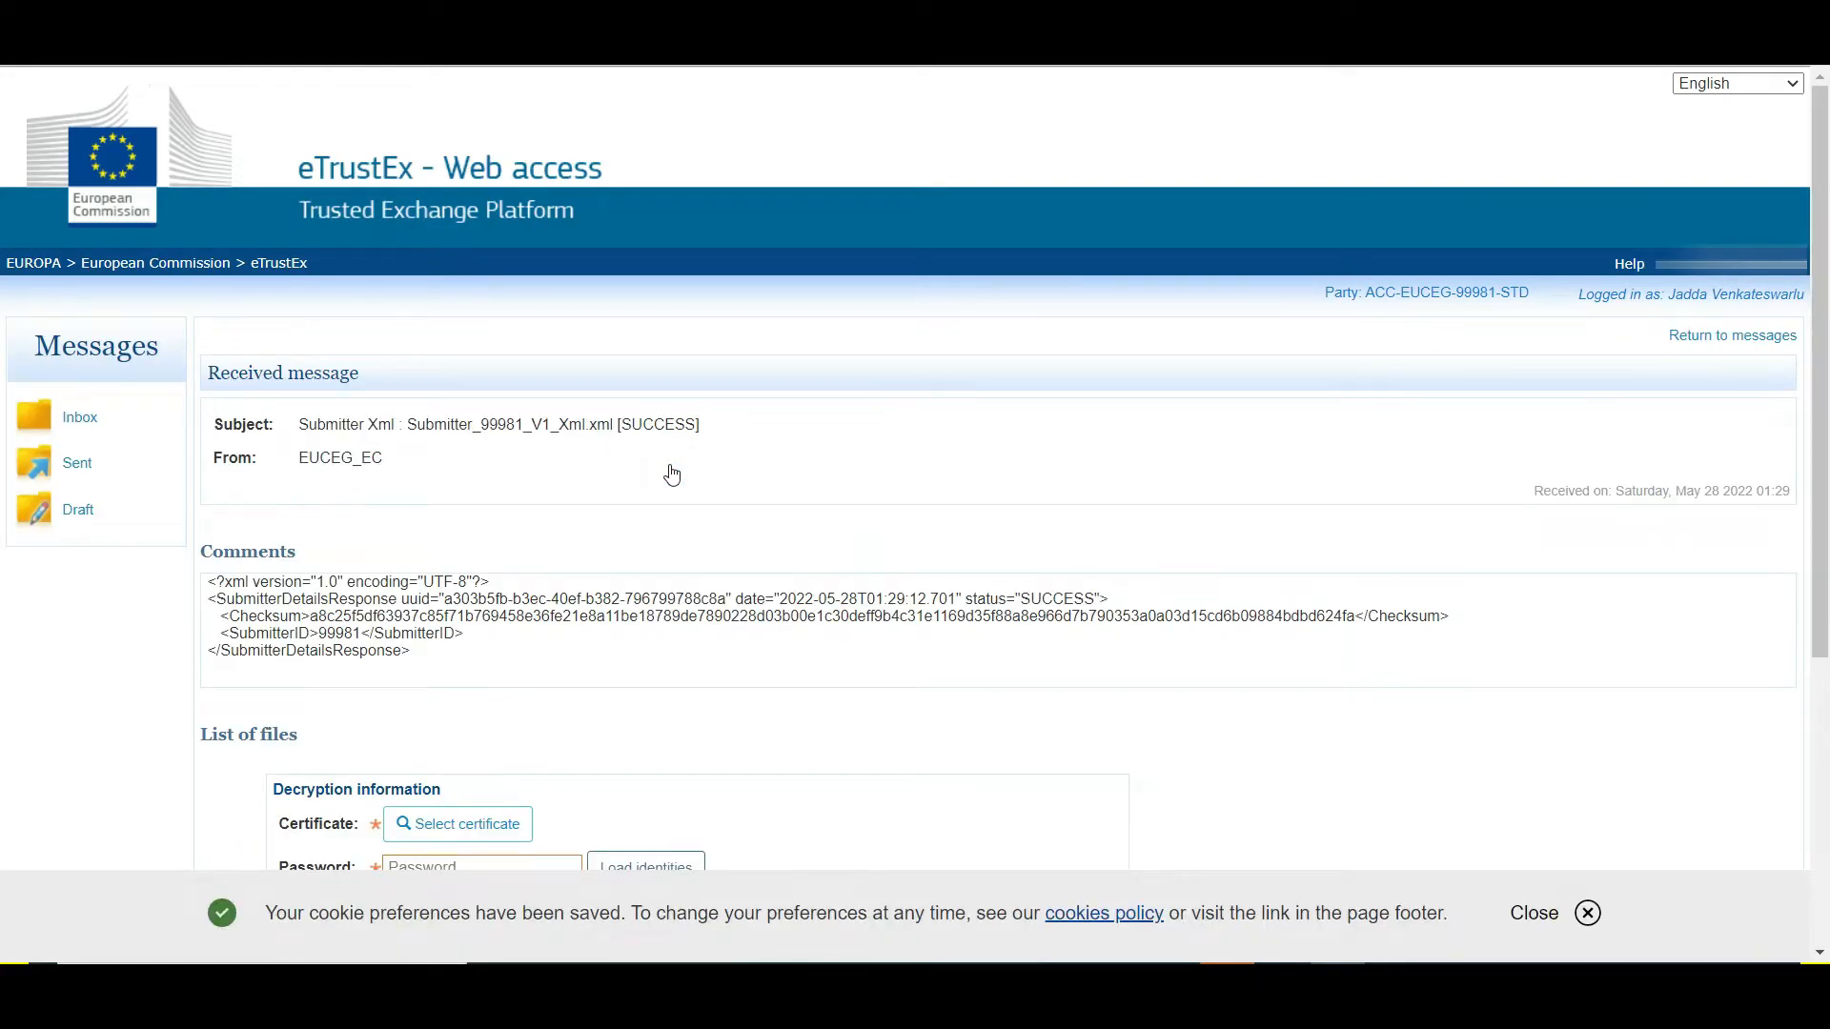
drag(452, 599, 708, 601)
drag(1021, 599, 1096, 599)
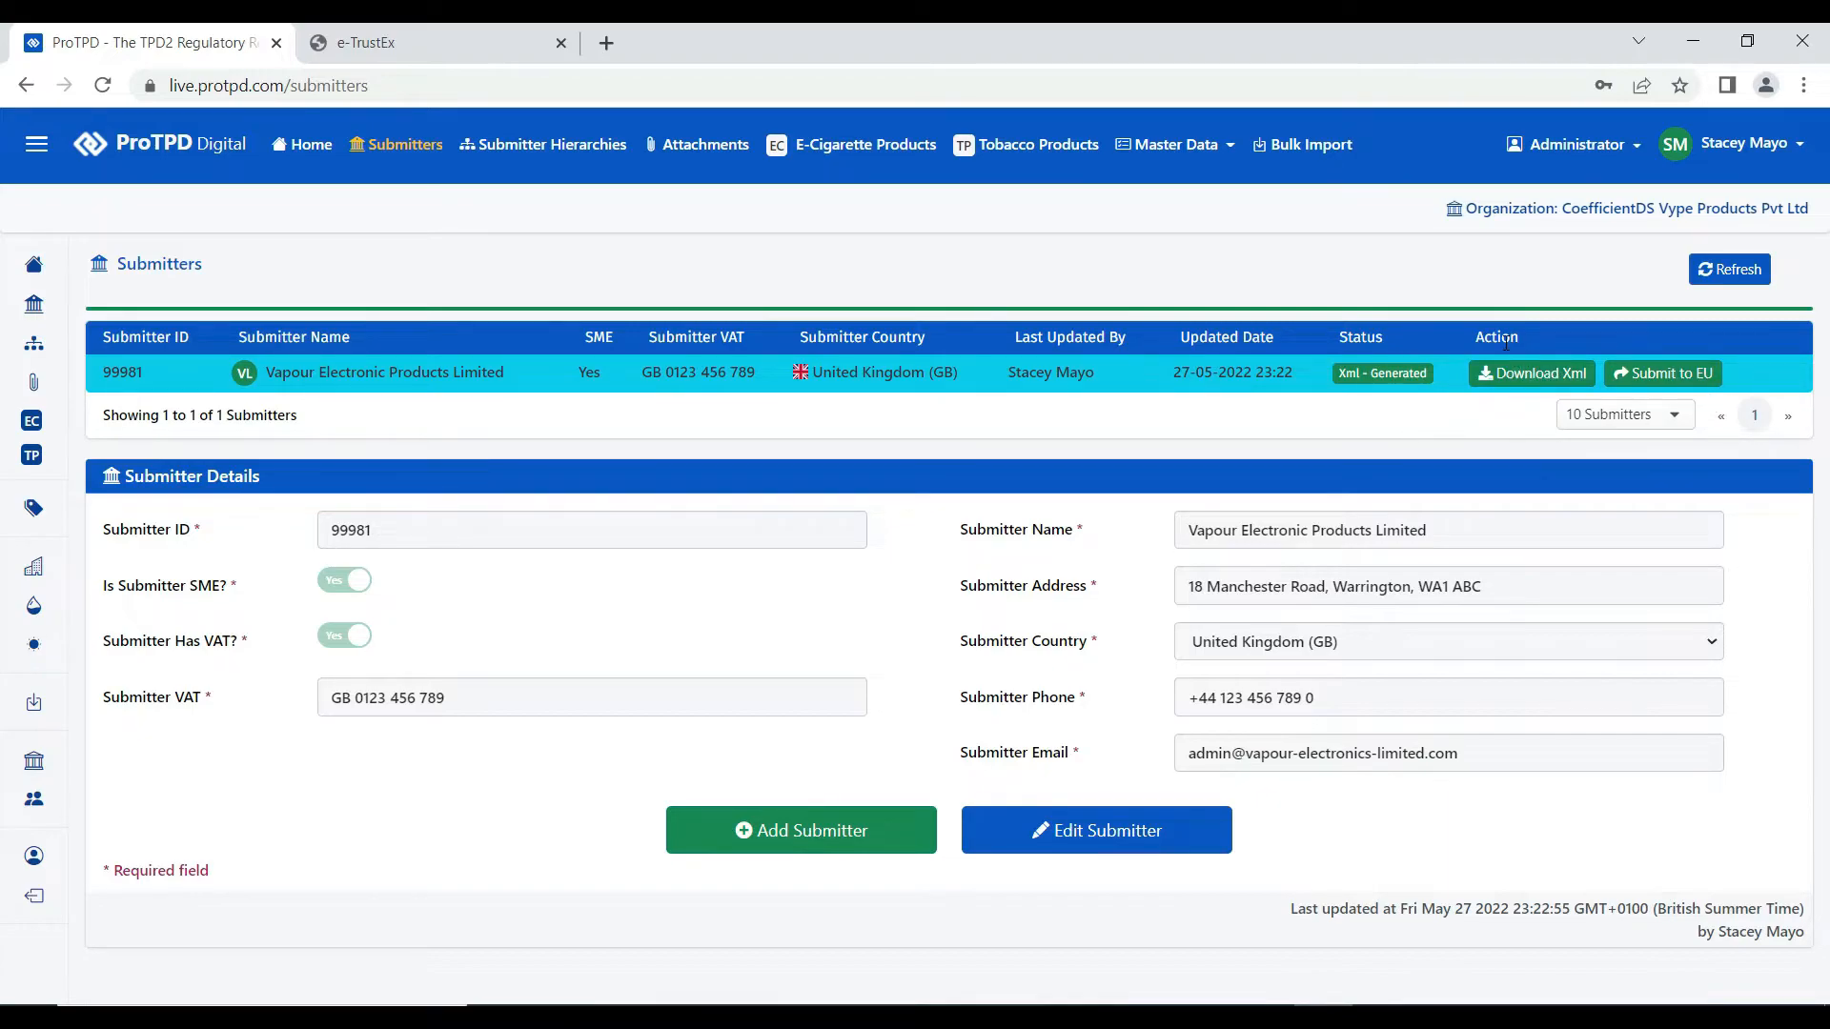
- Submit 99981 to the EU, refresh it to Submission (EU) - Success, and open the downloaded EU response
click(1674, 377)
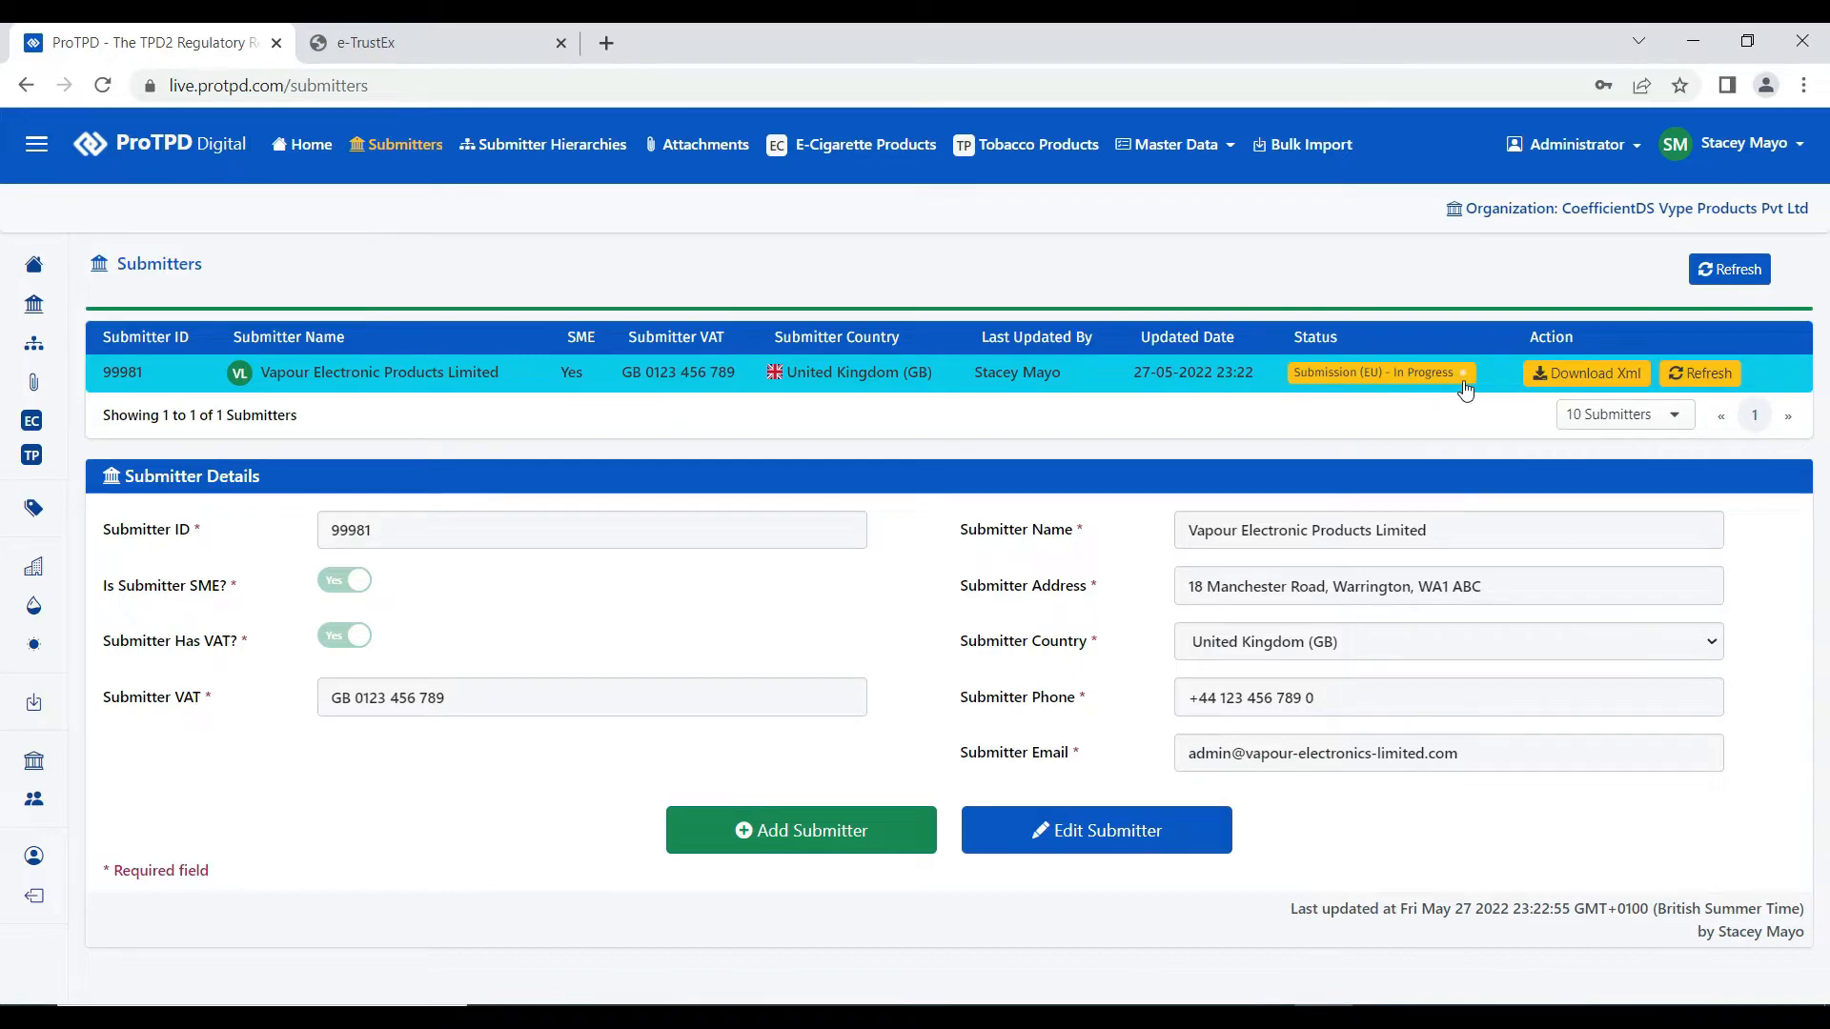
click(1697, 378)
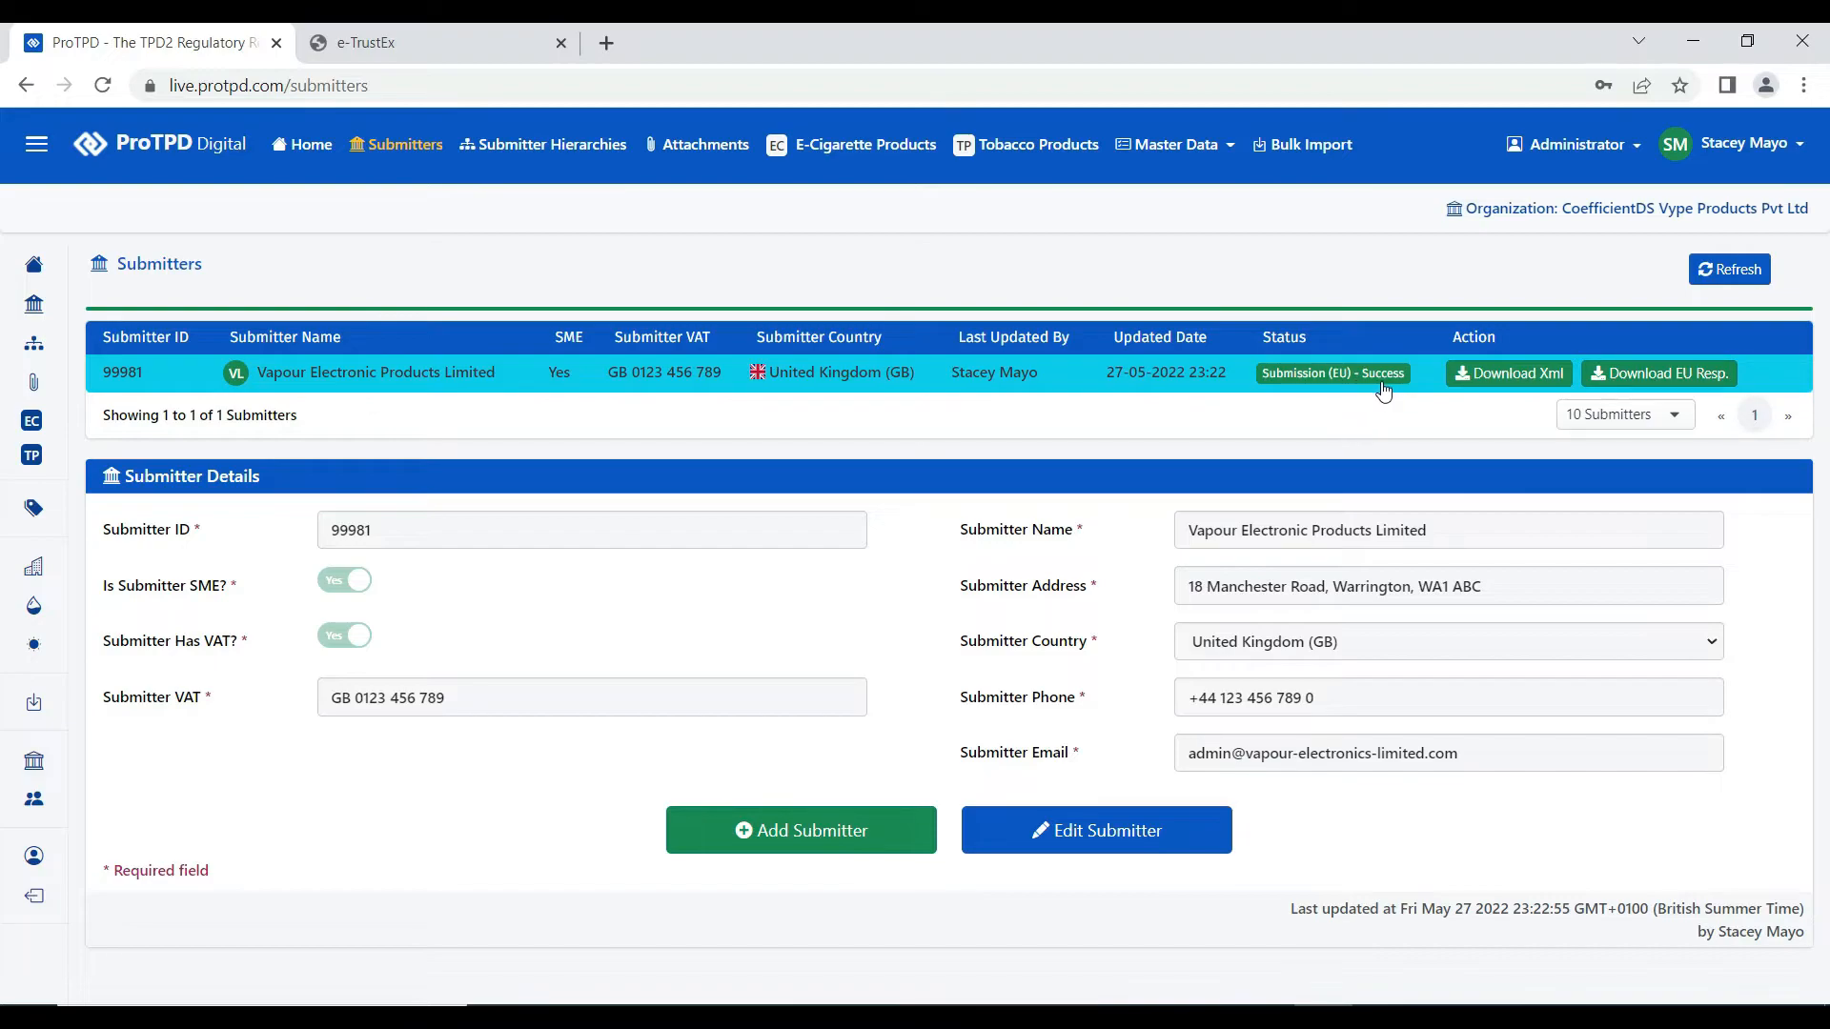
click(1663, 384)
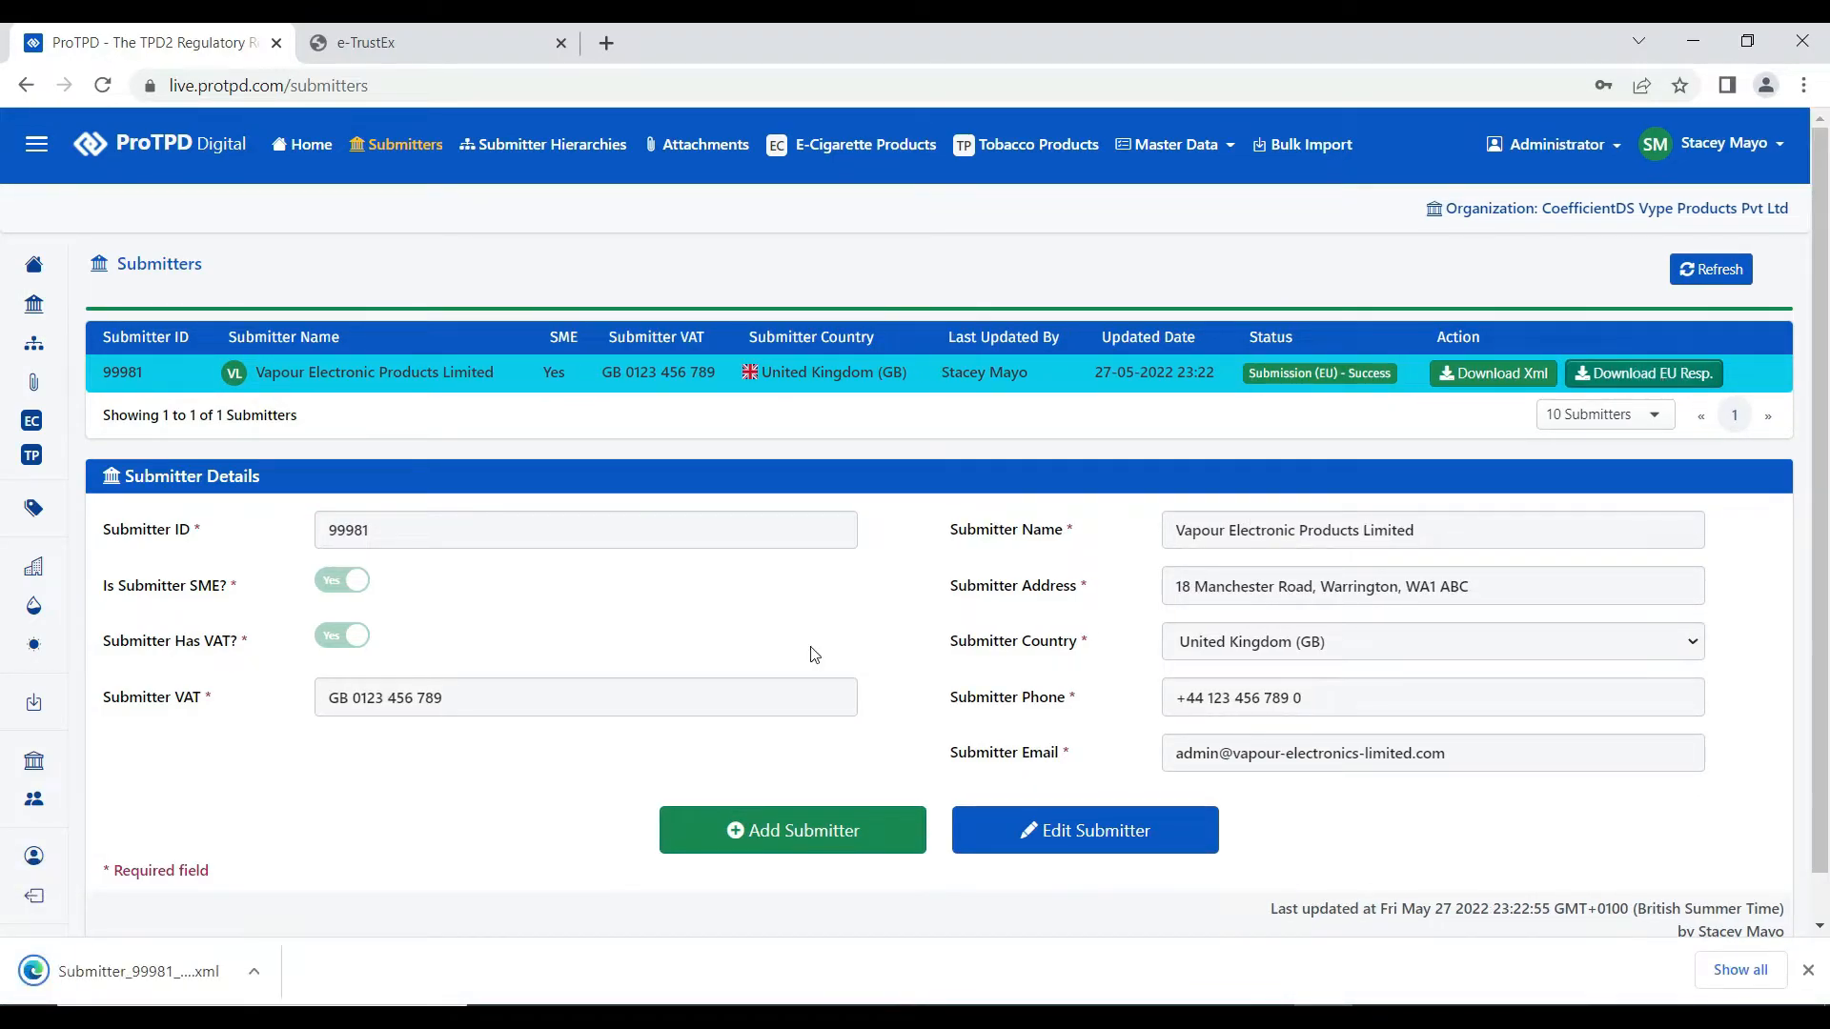
click(157, 976)
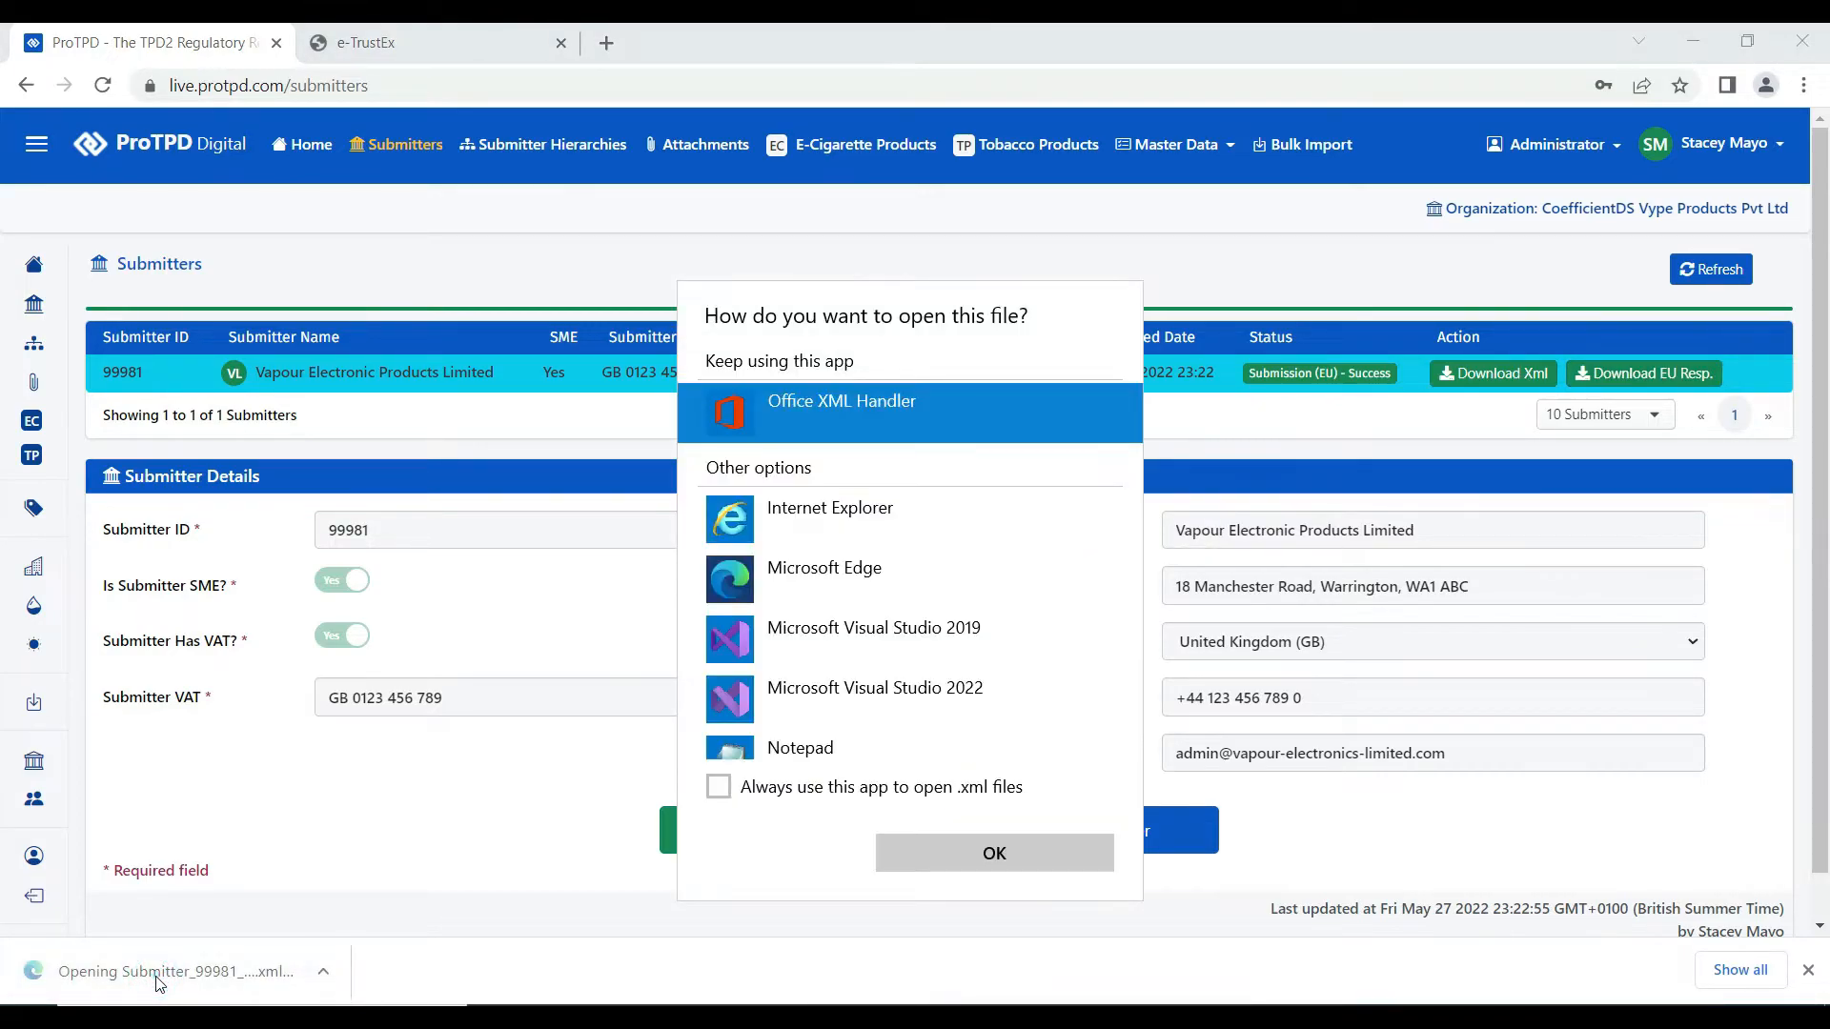
- View the EU response XML in Microsoft Edge and highlight its SUCCESS status
double_click(912, 583)
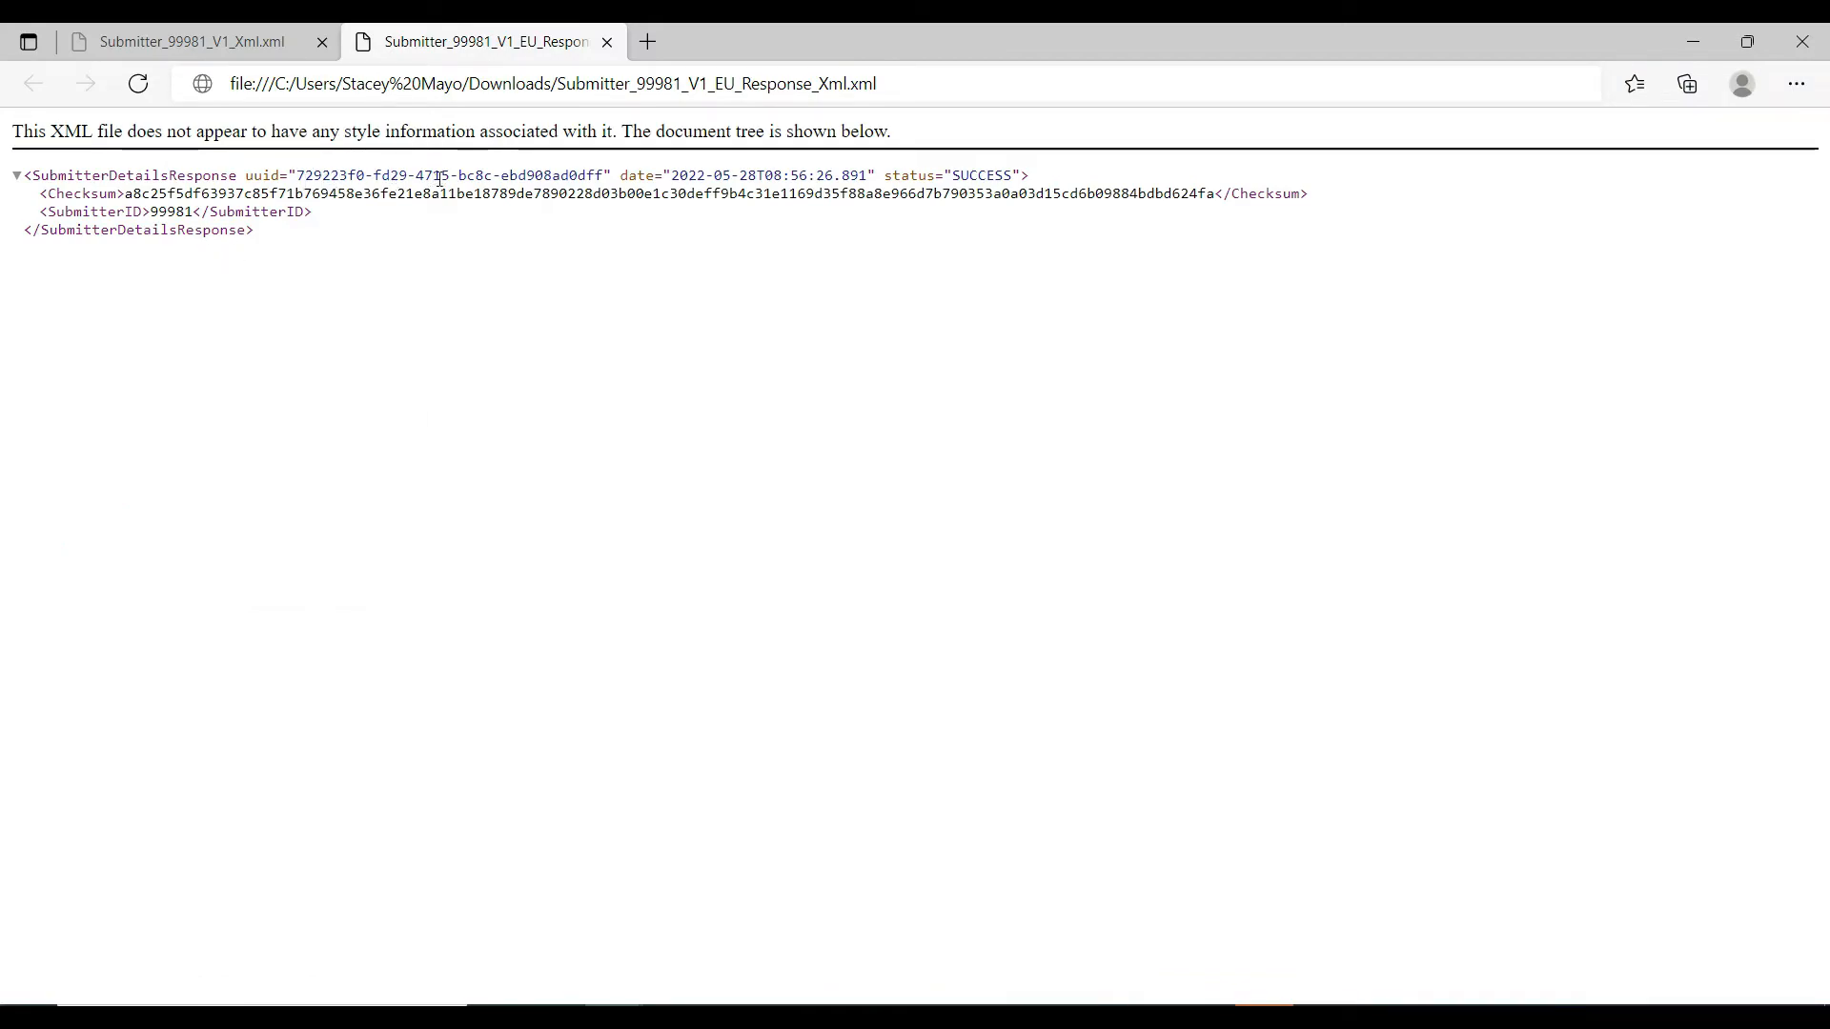
drag(952, 176, 1015, 178)
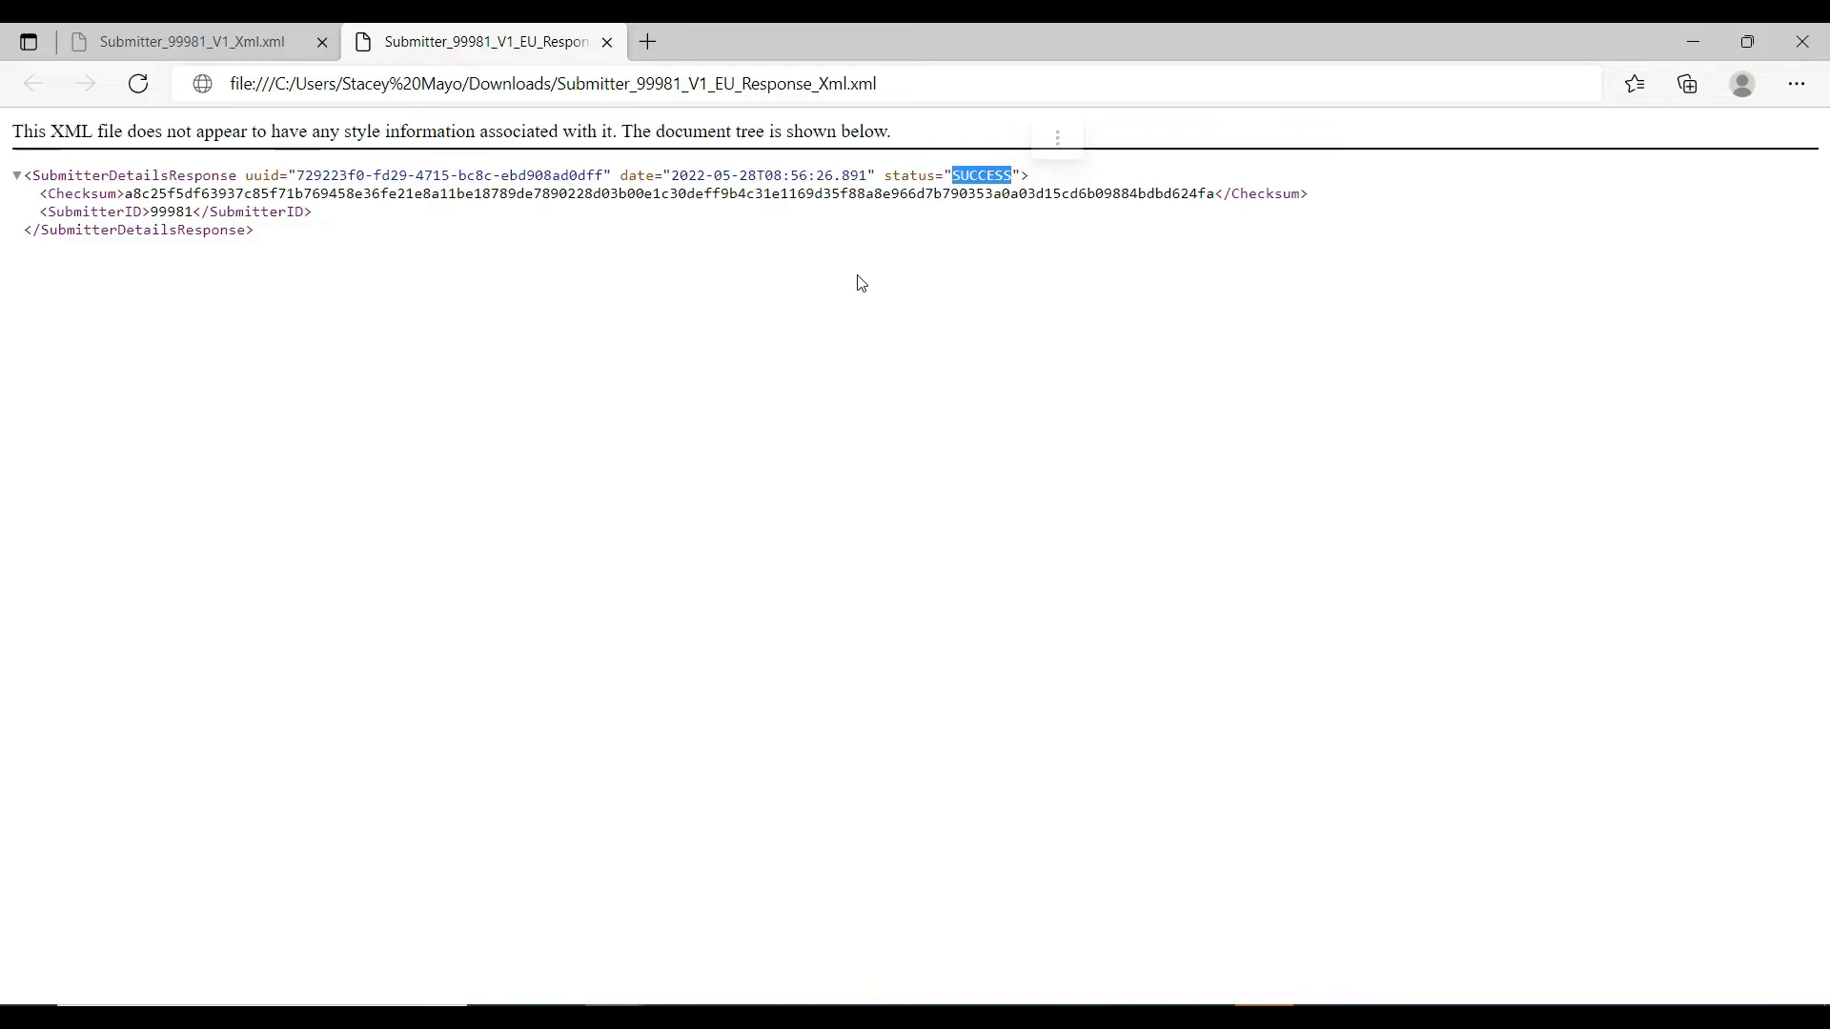
click(860, 282)
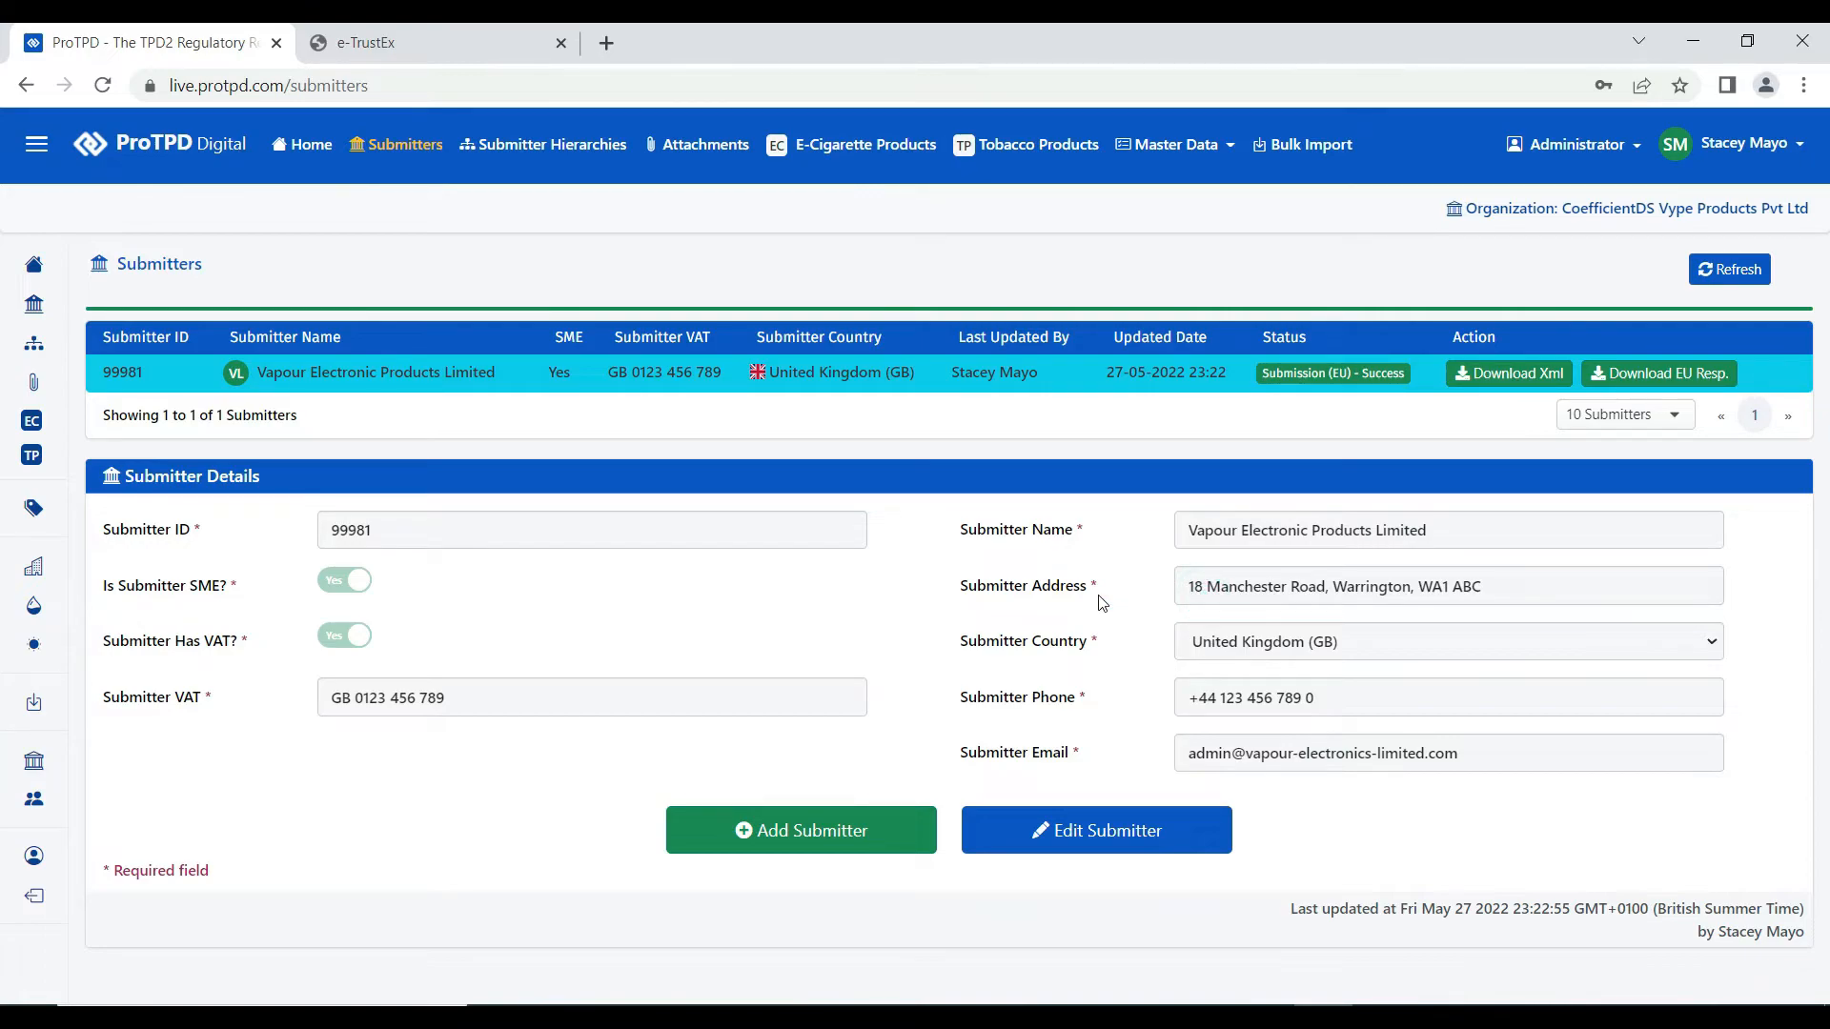
- Change 99981's address ending from ABC to XYZ, save it, and download the regenerated XML
click(1095, 837)
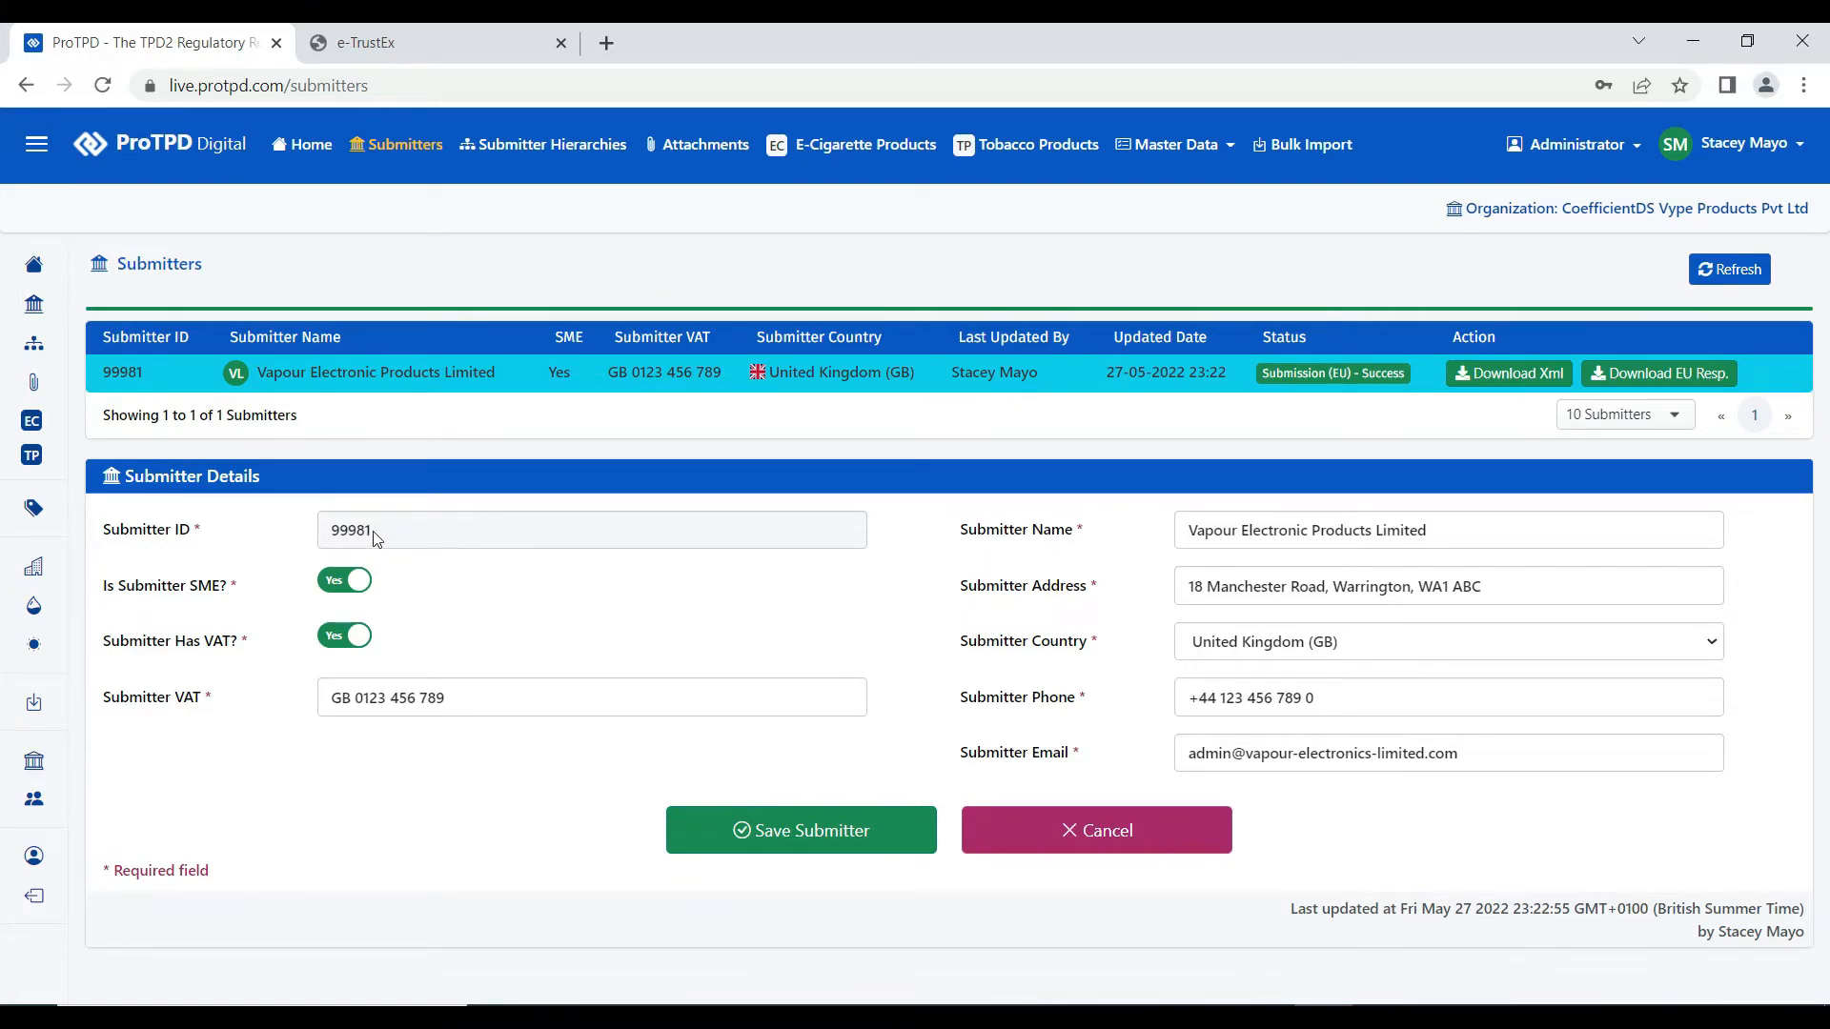
click(436, 536)
click(411, 534)
double_click(1463, 589)
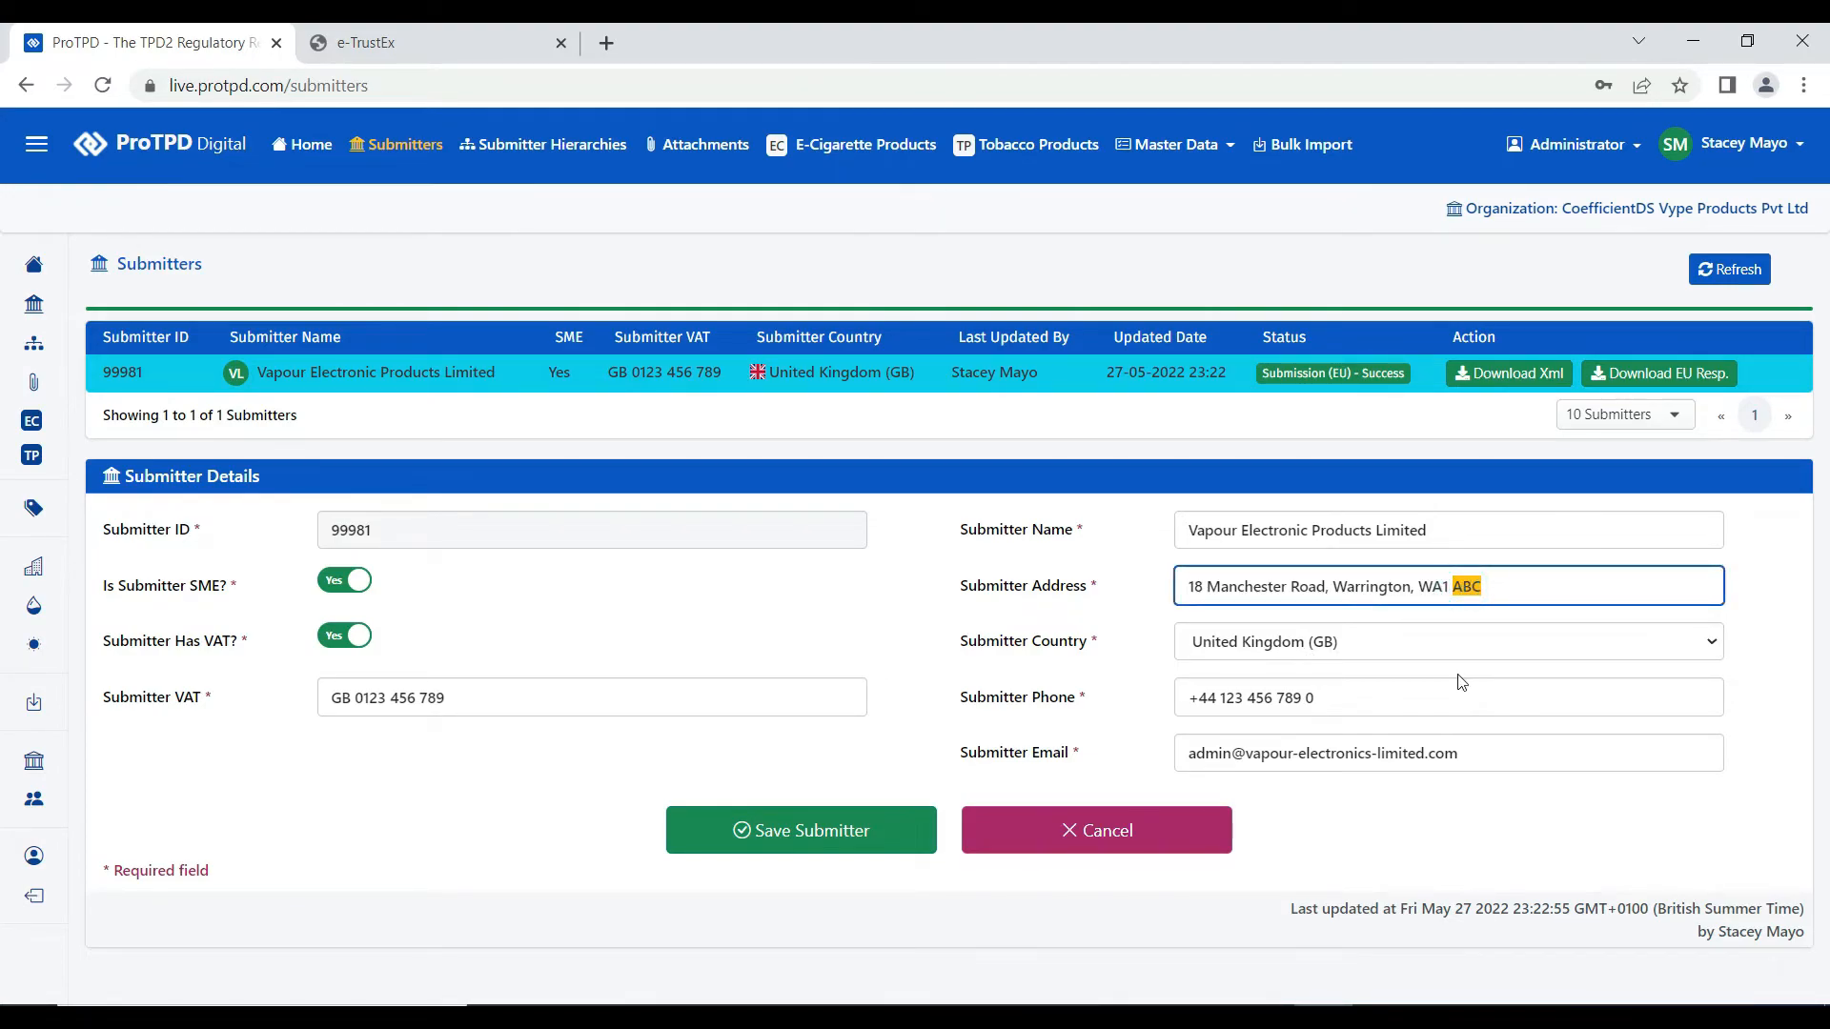
text(XYZ)
click(804, 828)
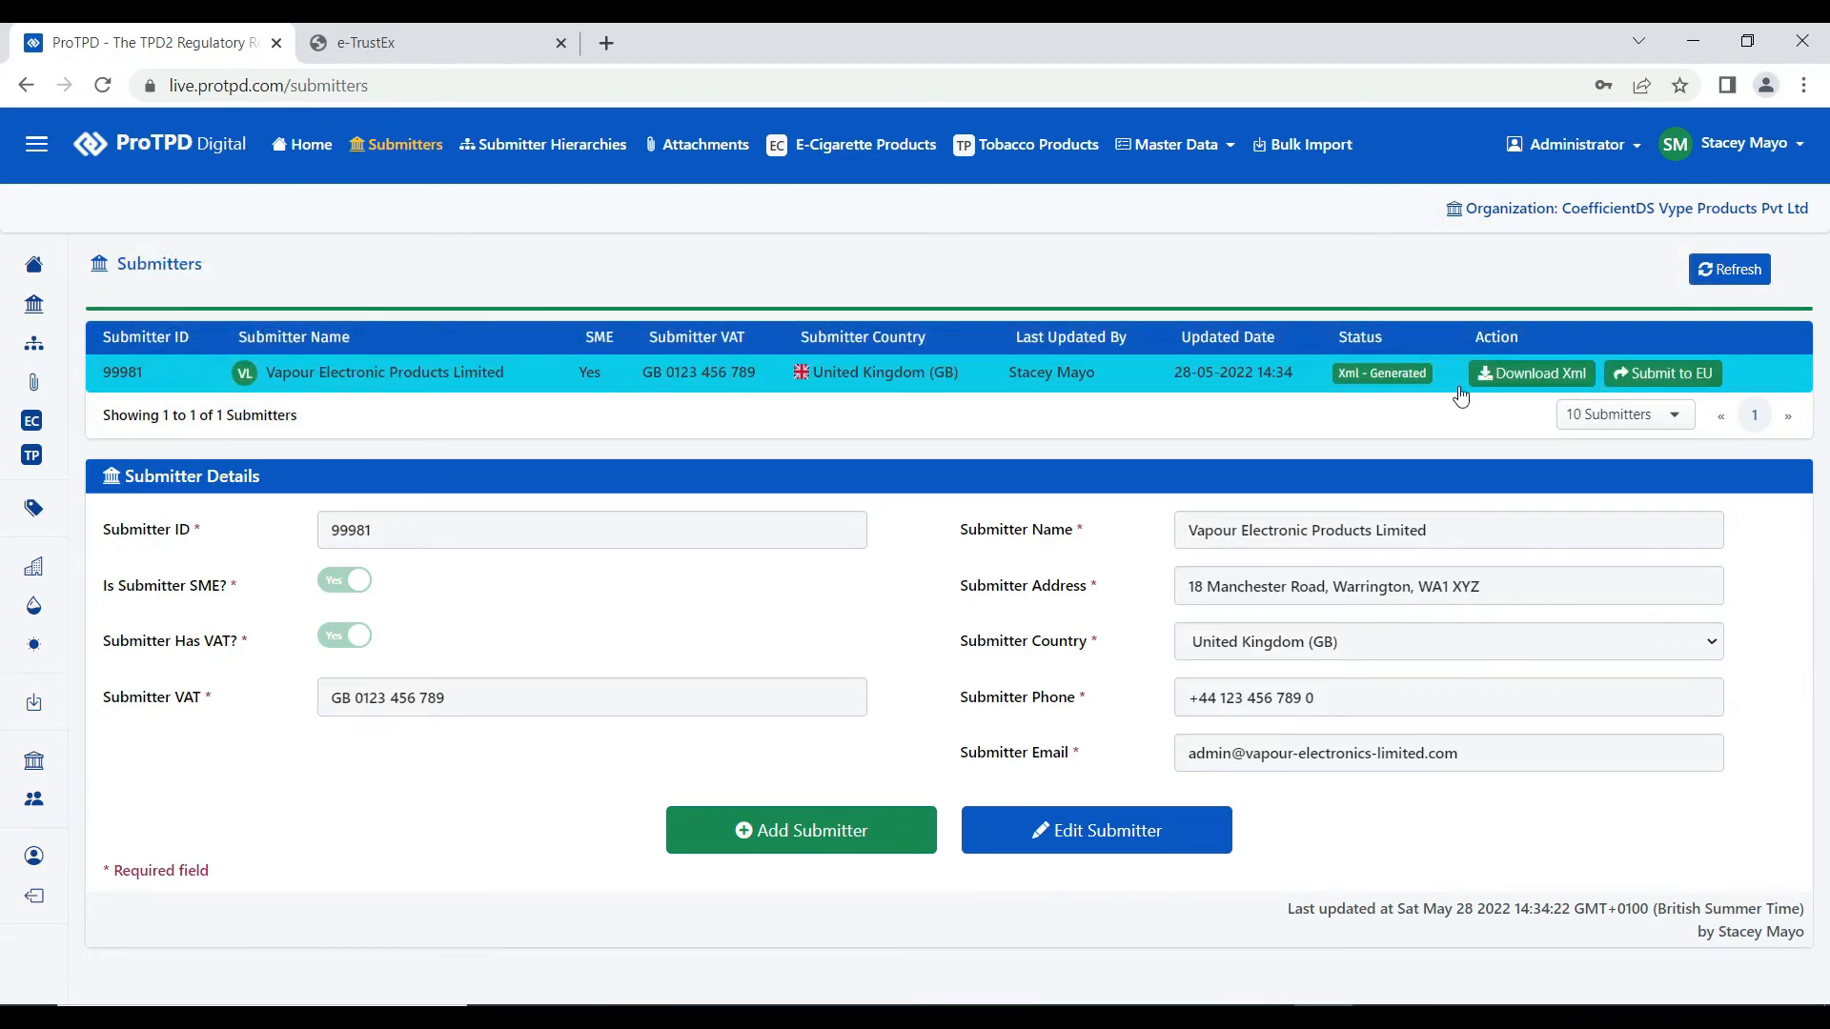
click(1530, 387)
- Start a new submitter with ID 99982, marked as an SME with VAT, and enter its VAT number
click(839, 845)
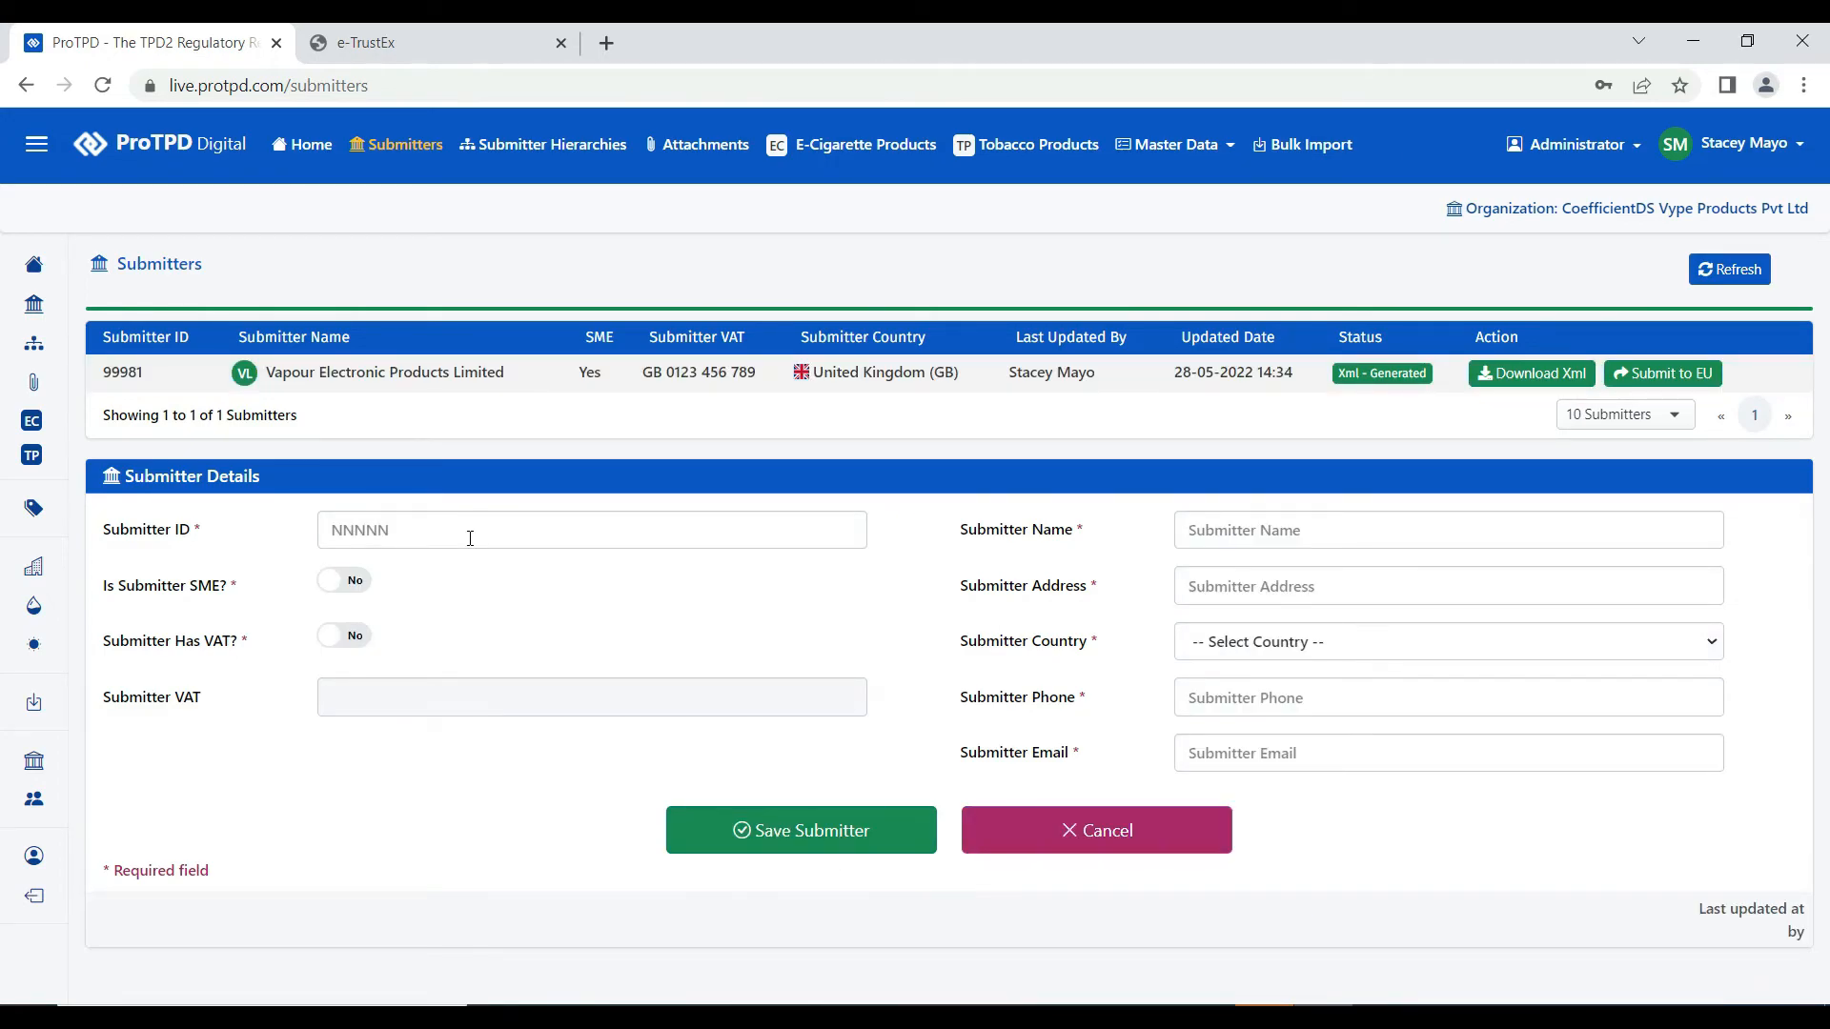
click(470, 539)
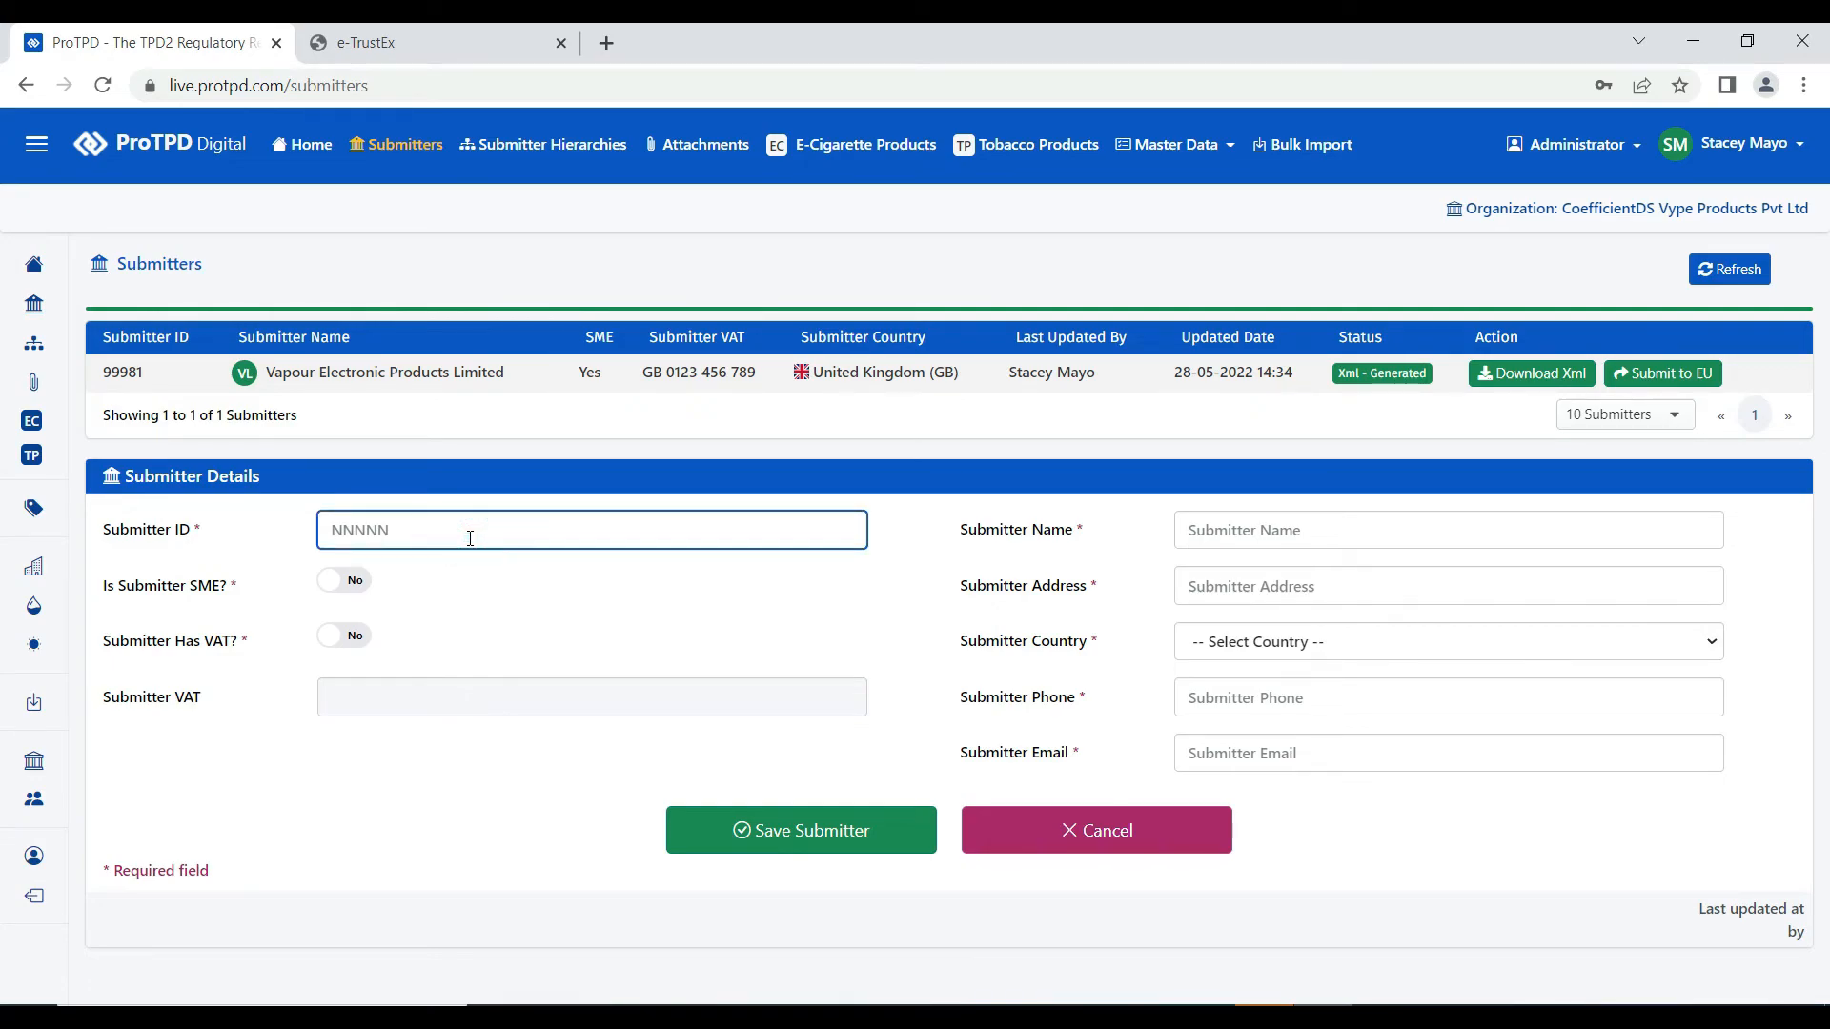
text(99)
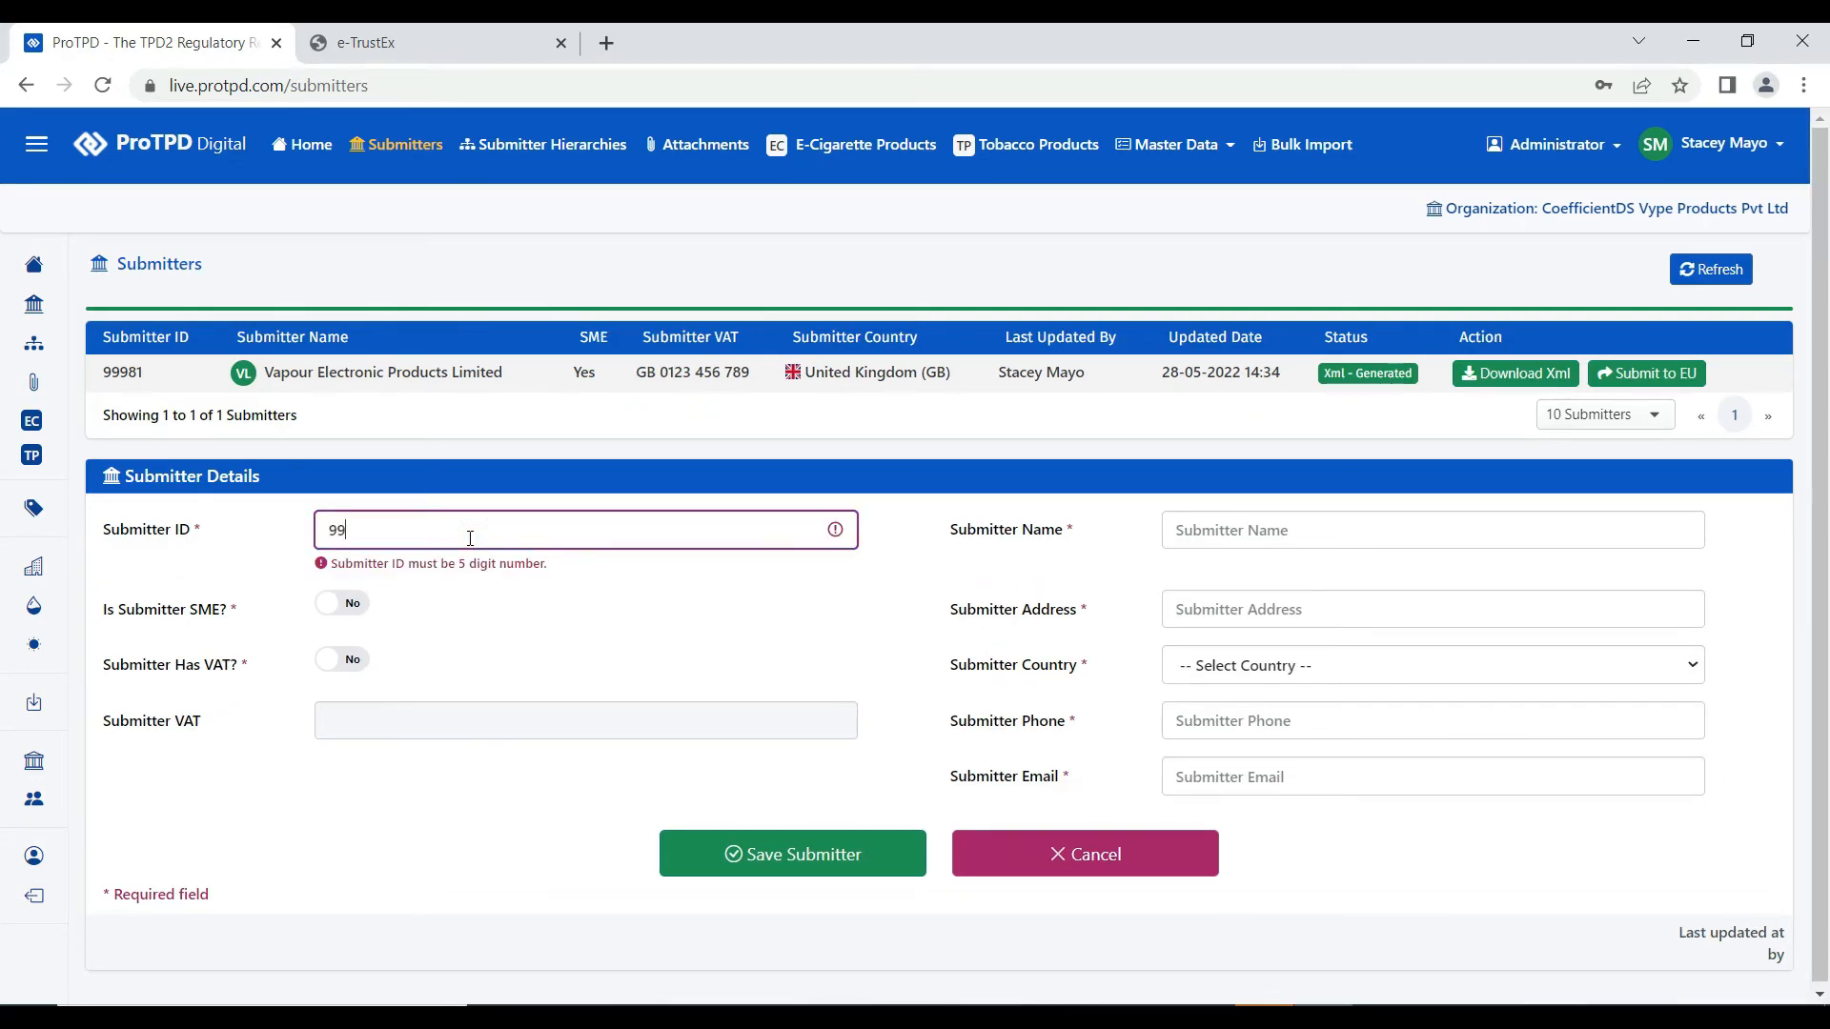
text(982)
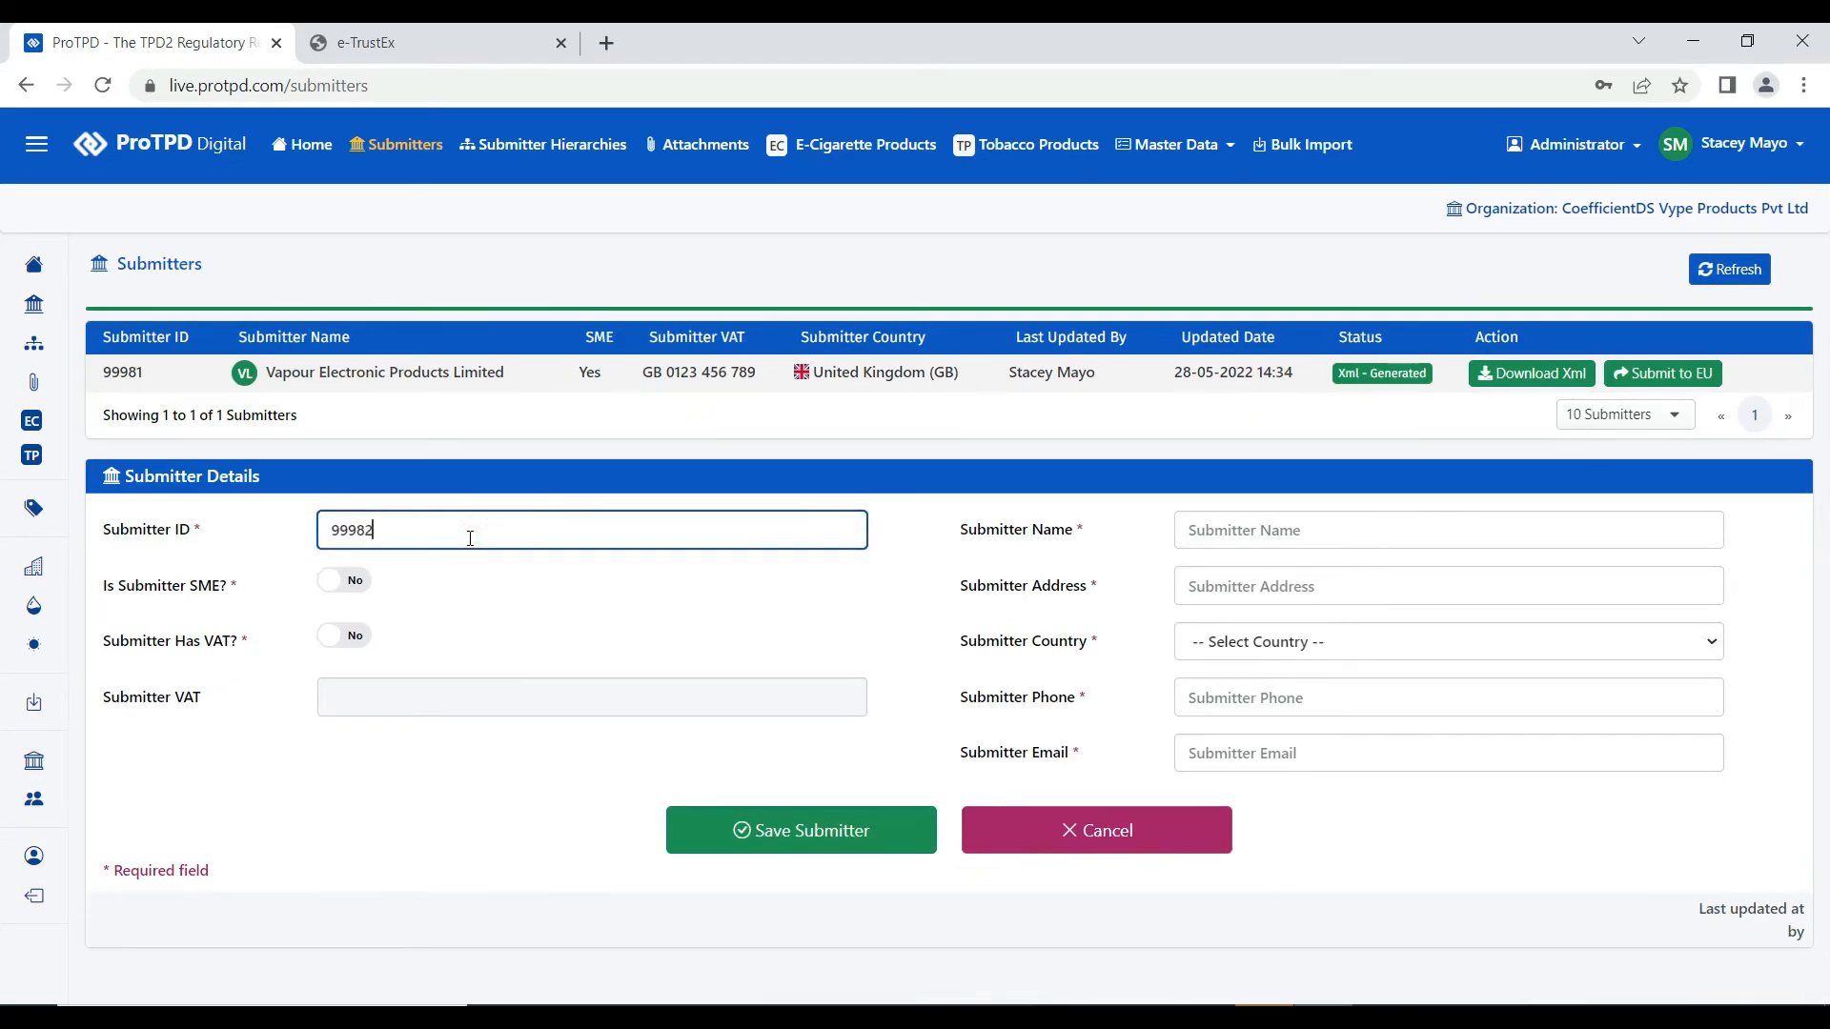
click(350, 580)
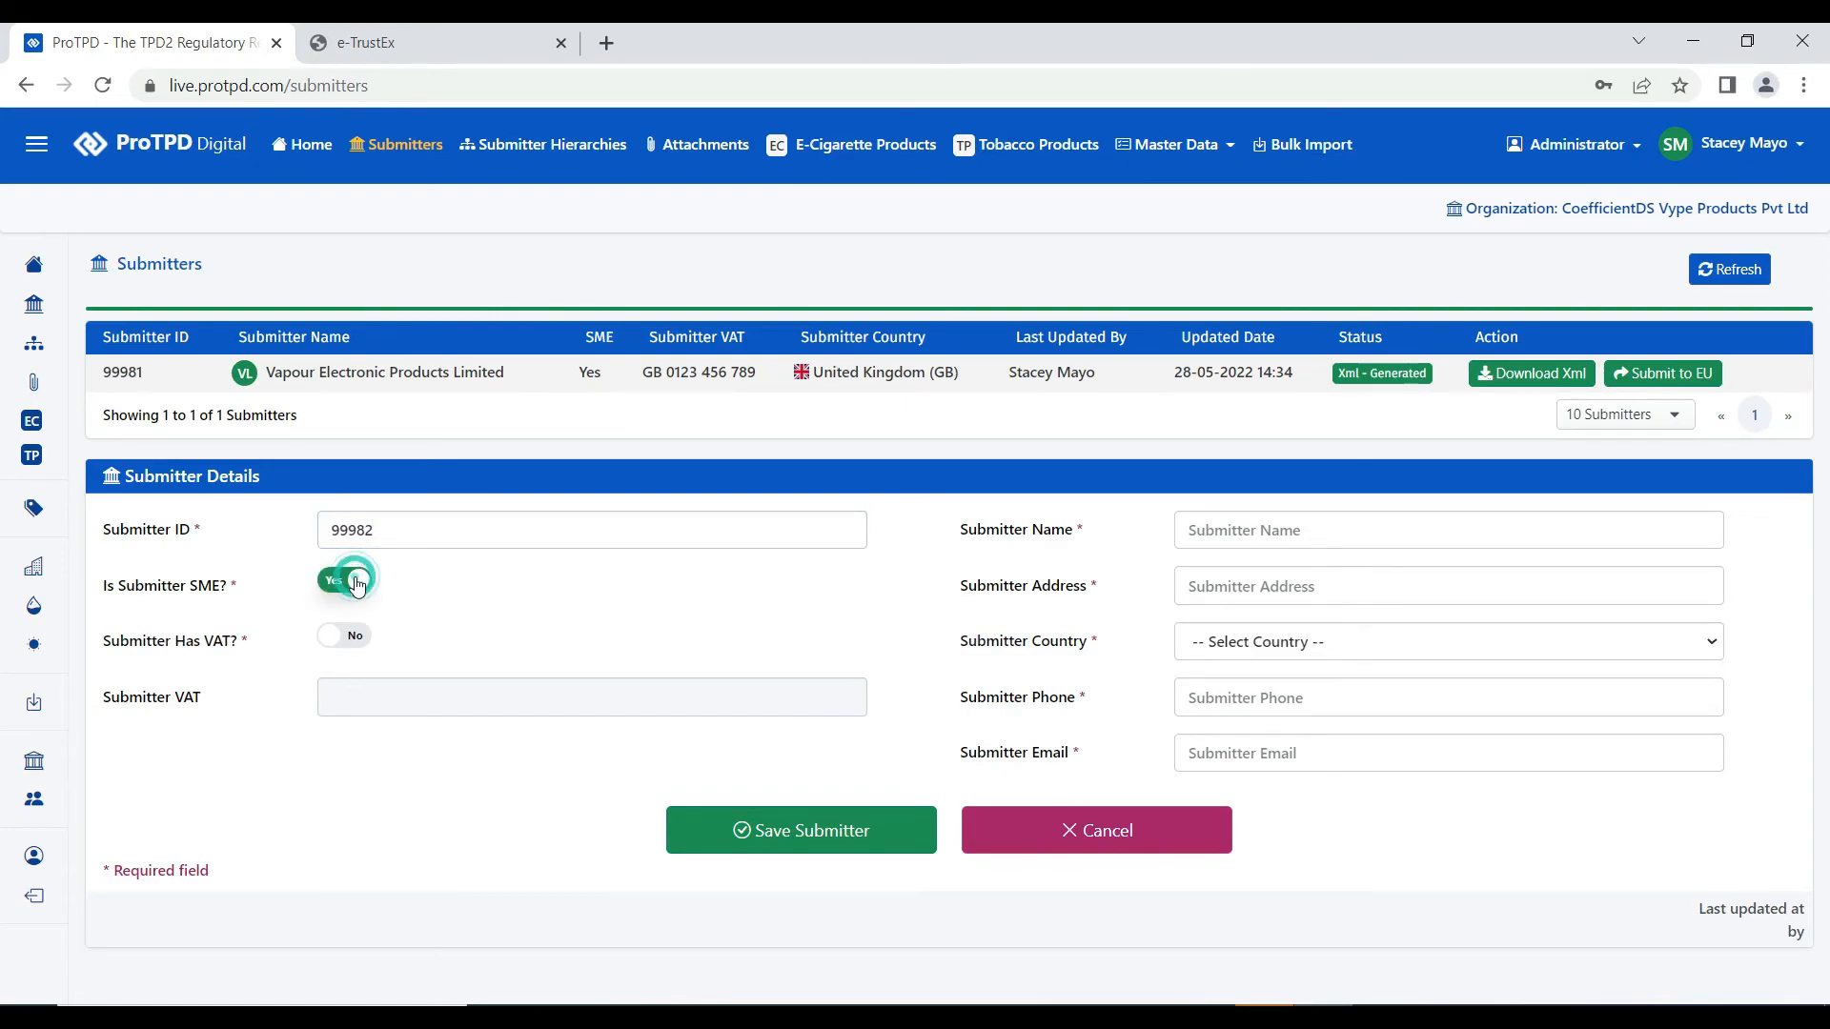
click(359, 636)
click(378, 697)
text(DE 098 765 4321)
- Enter name JVTS Technology Products Limited, its street address, country Belgium, phone number and e-mail
click(1310, 525)
text(JVTS Technology Products Limited)
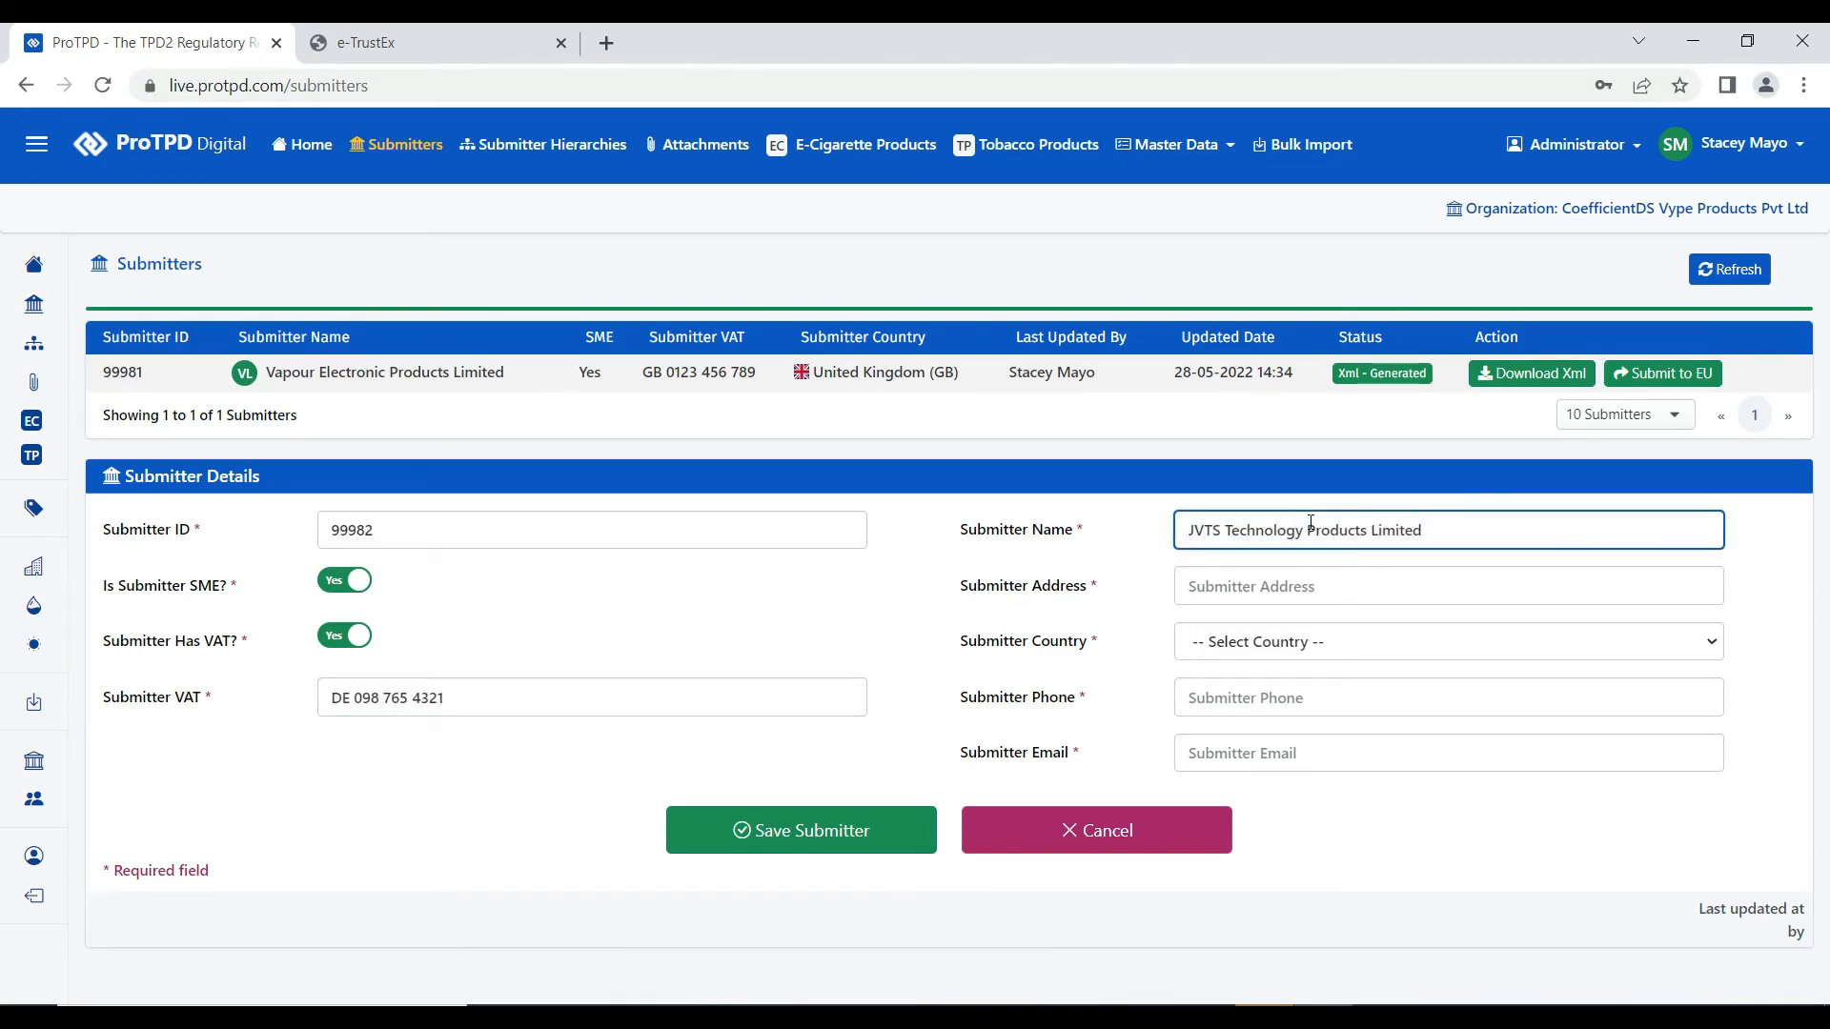
click(1336, 588)
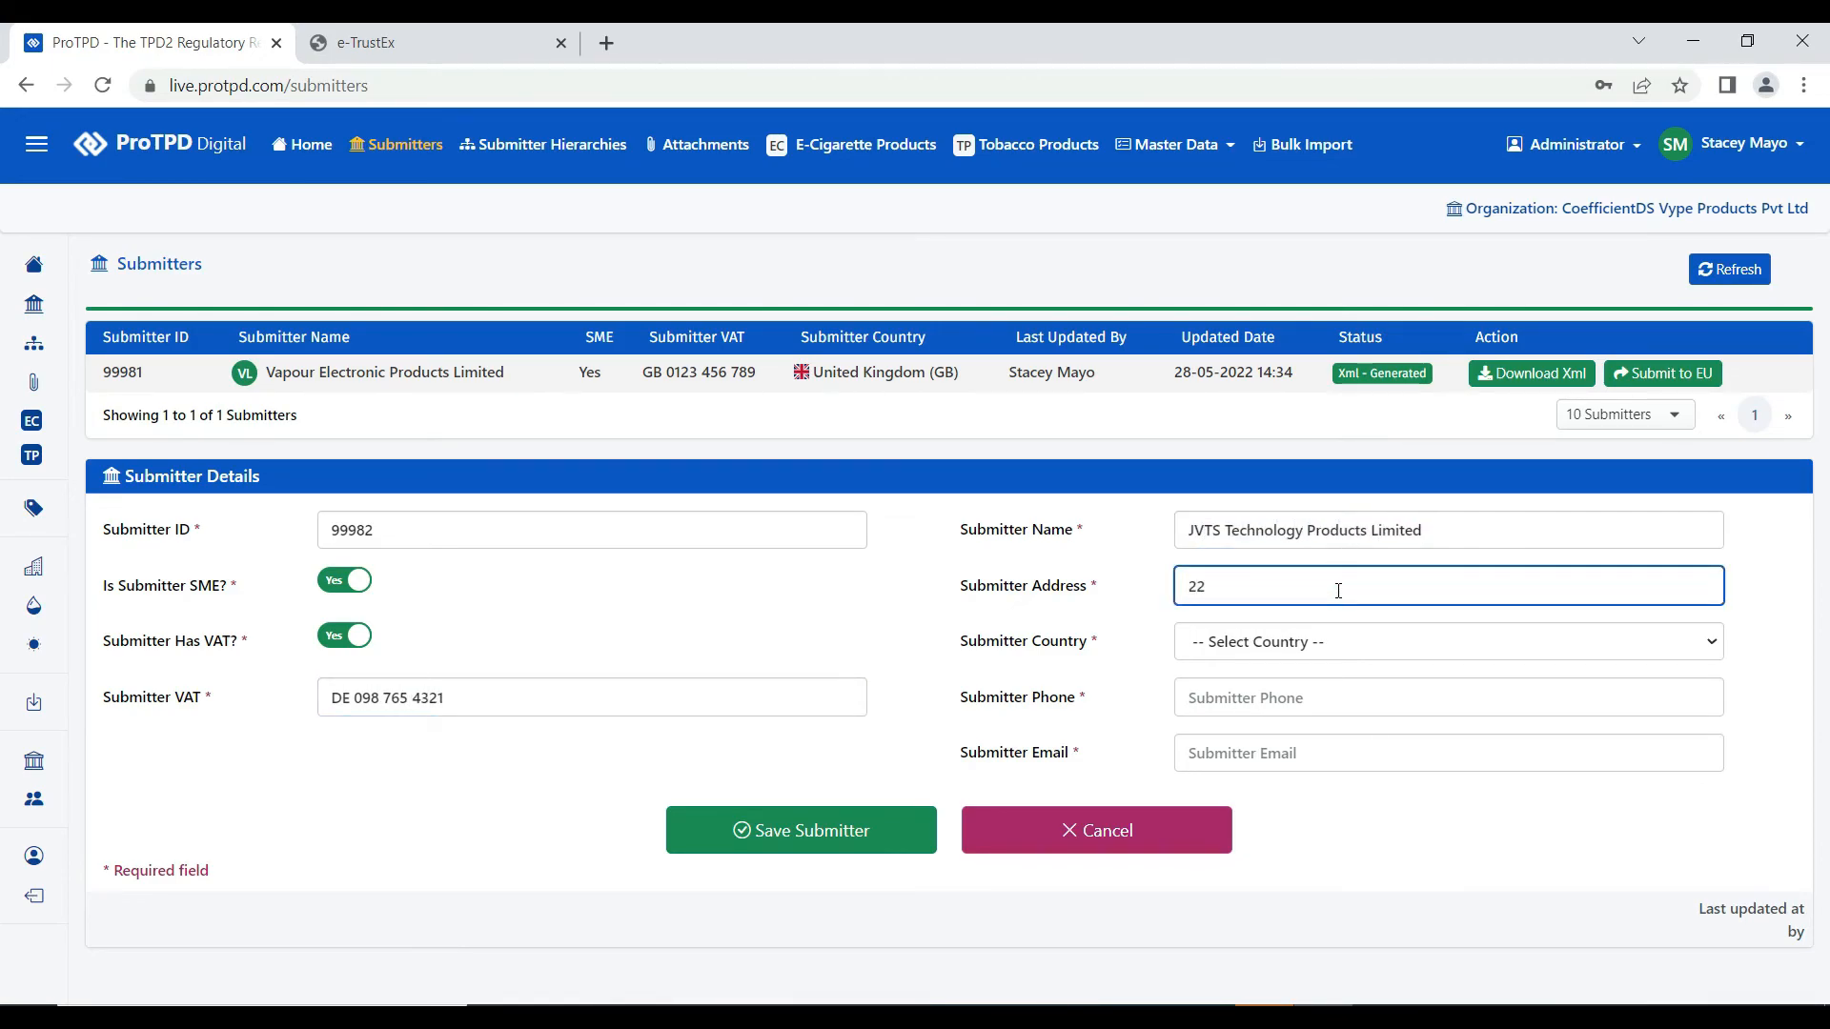
click(1258, 641)
text(belg)
key(Return)
click(1265, 697)
text(+3)
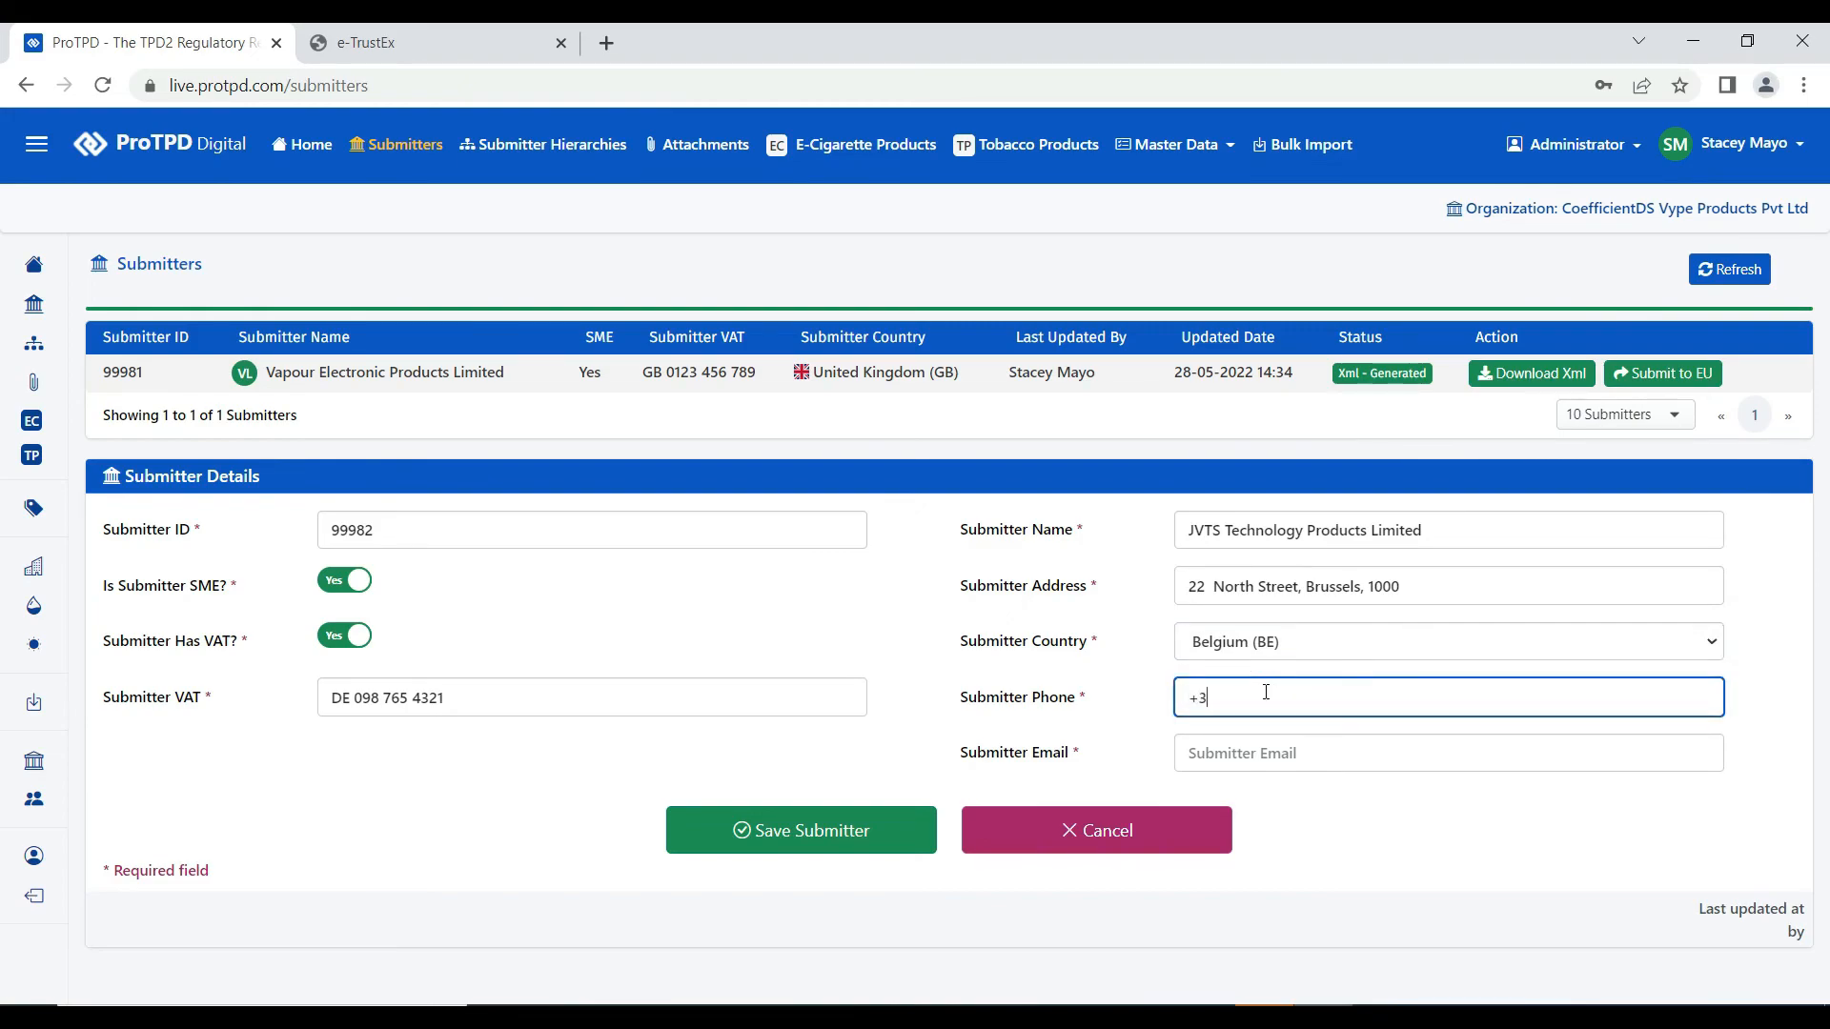
text(2 123 456 789 0)
click(1256, 752)
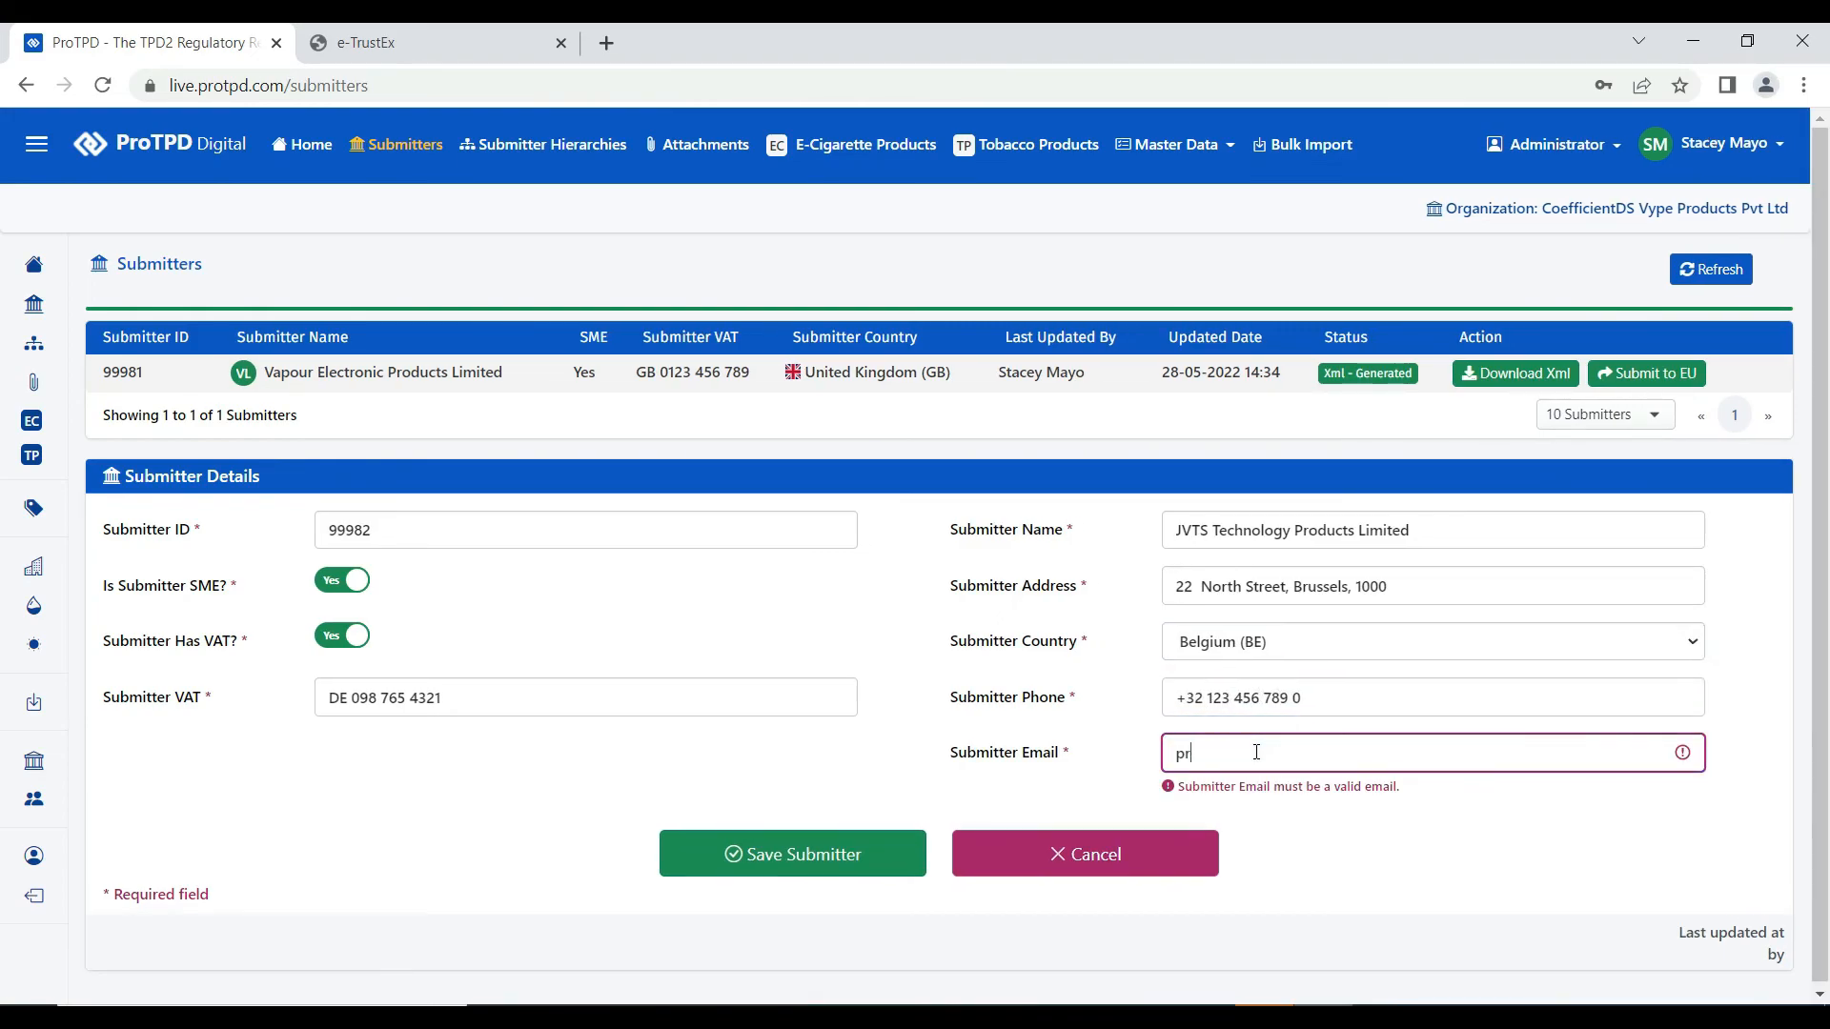
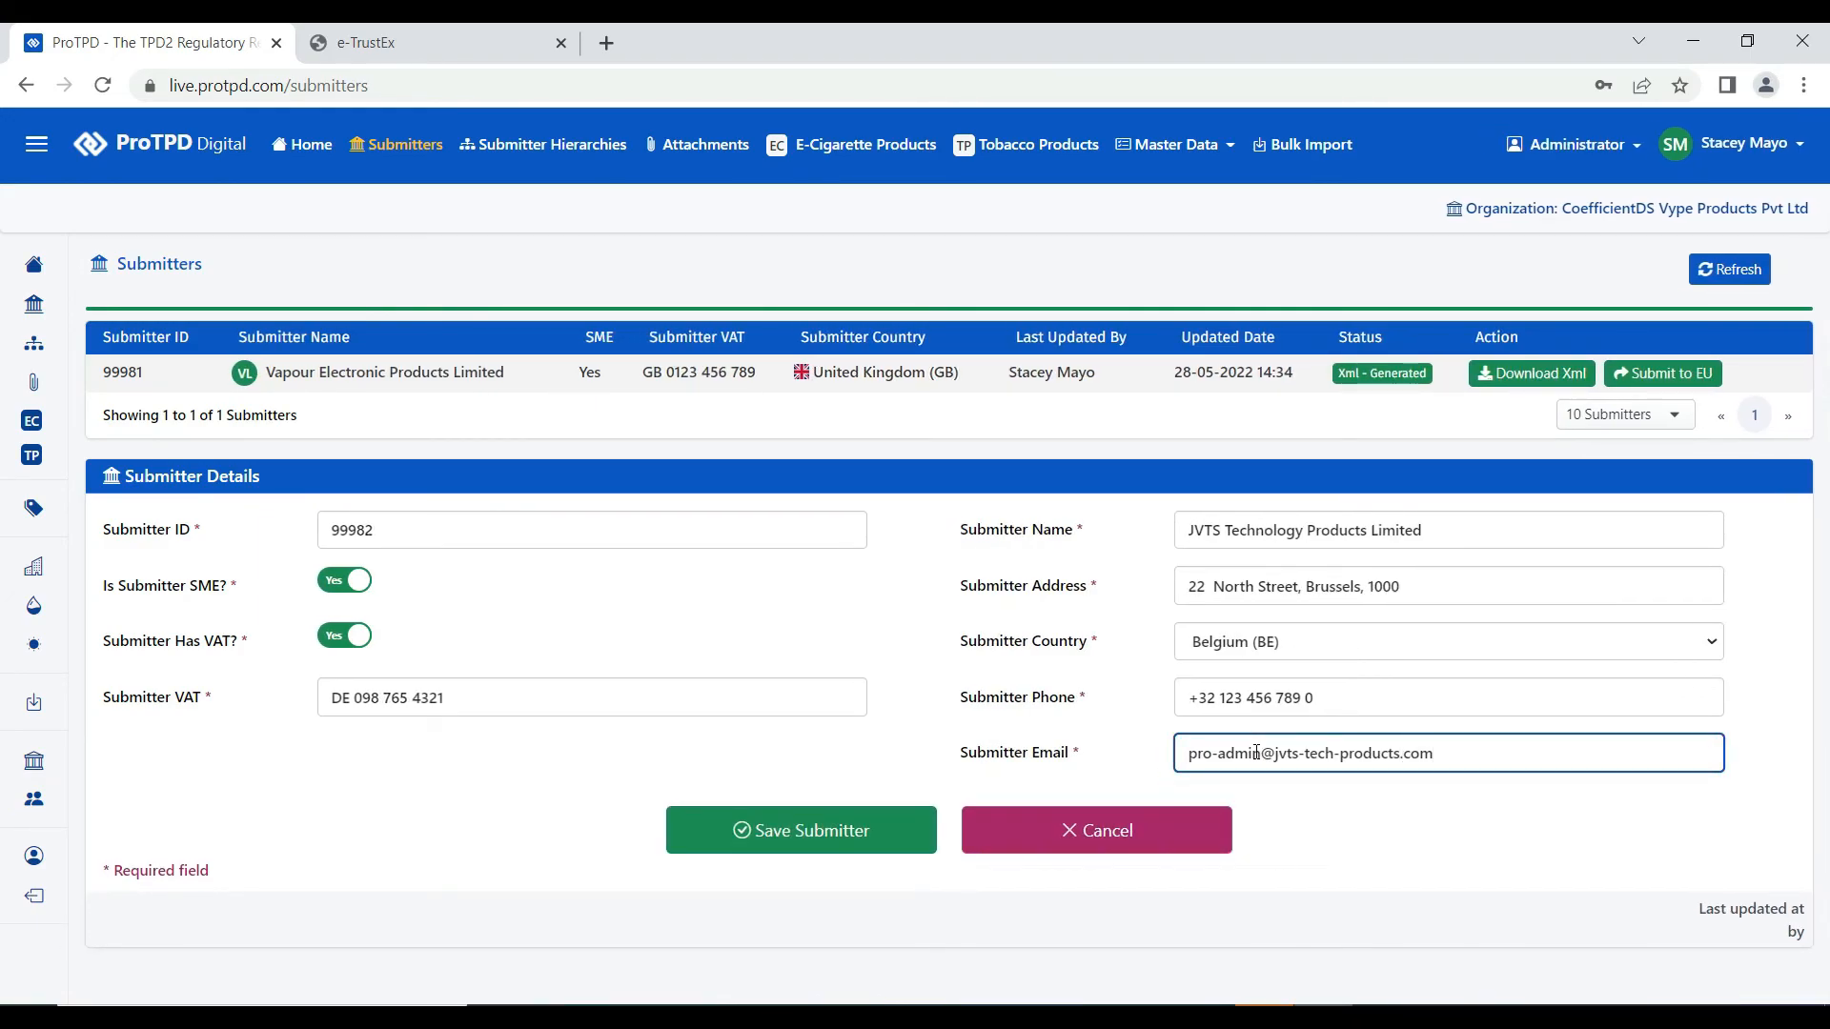
- Save submitter 99982, then compare the details of submitters 99981 and 99982
click(839, 830)
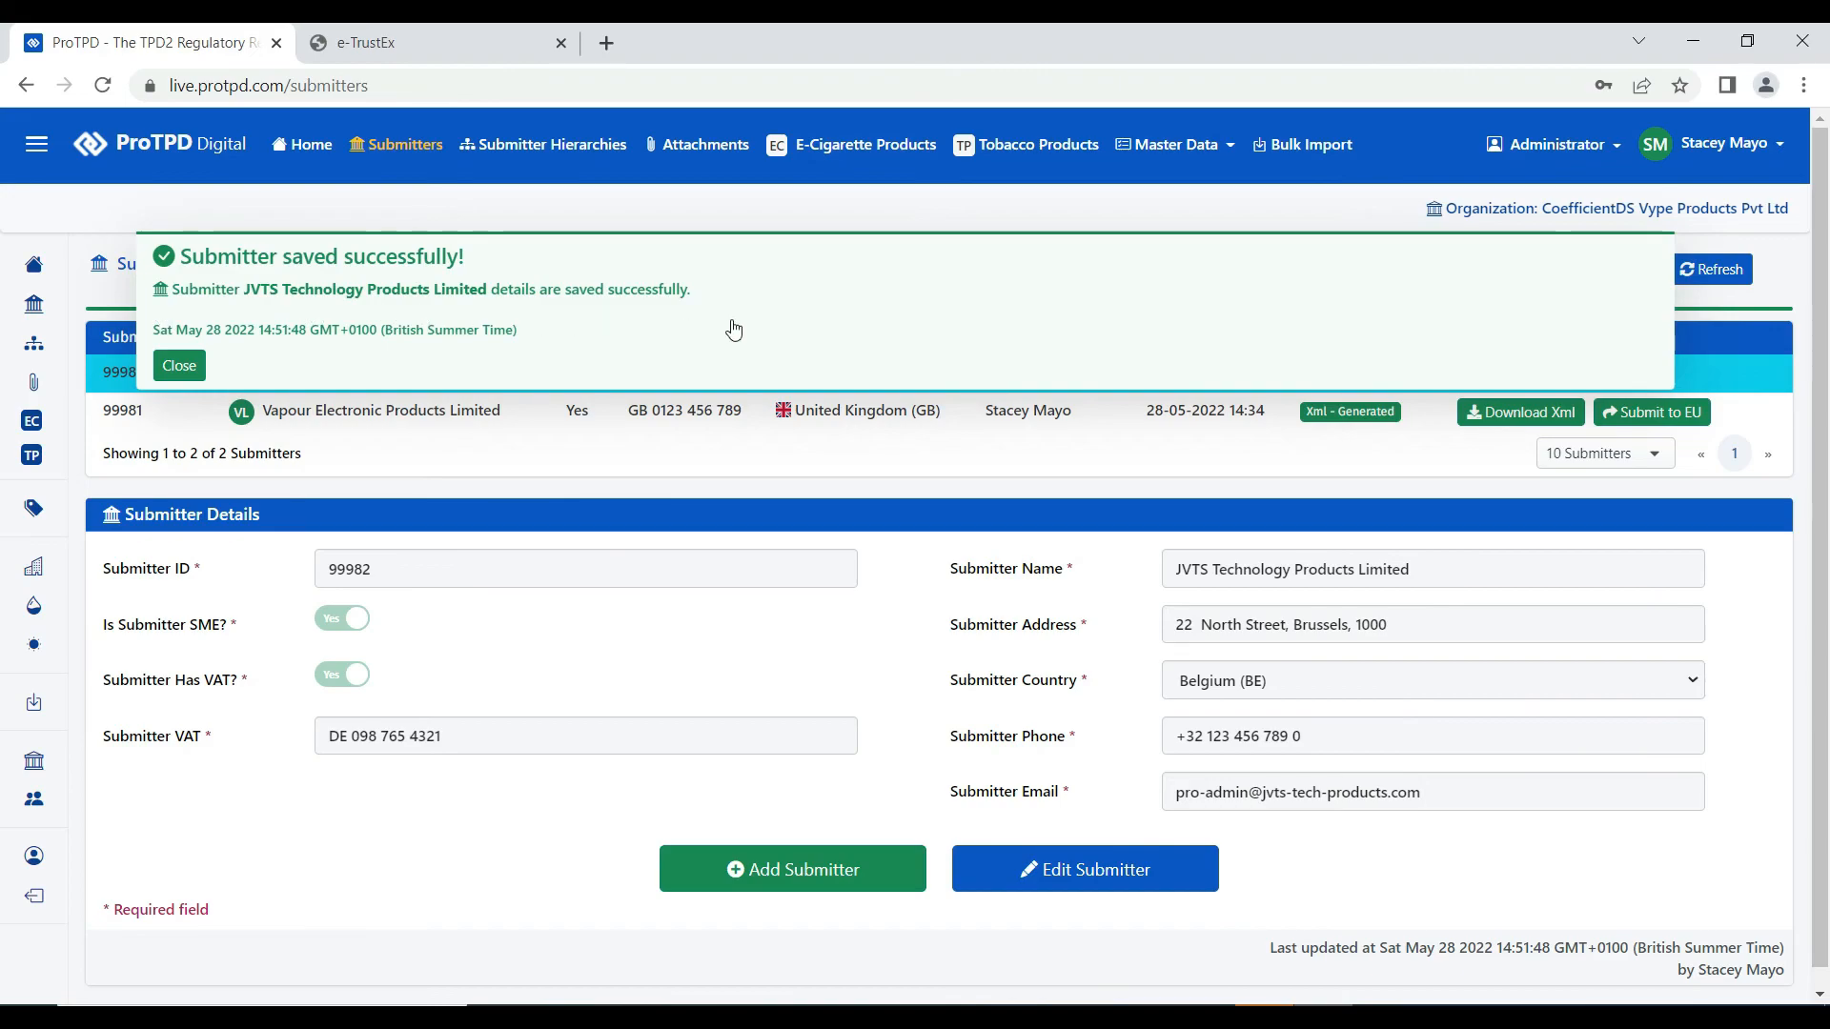
click(187, 366)
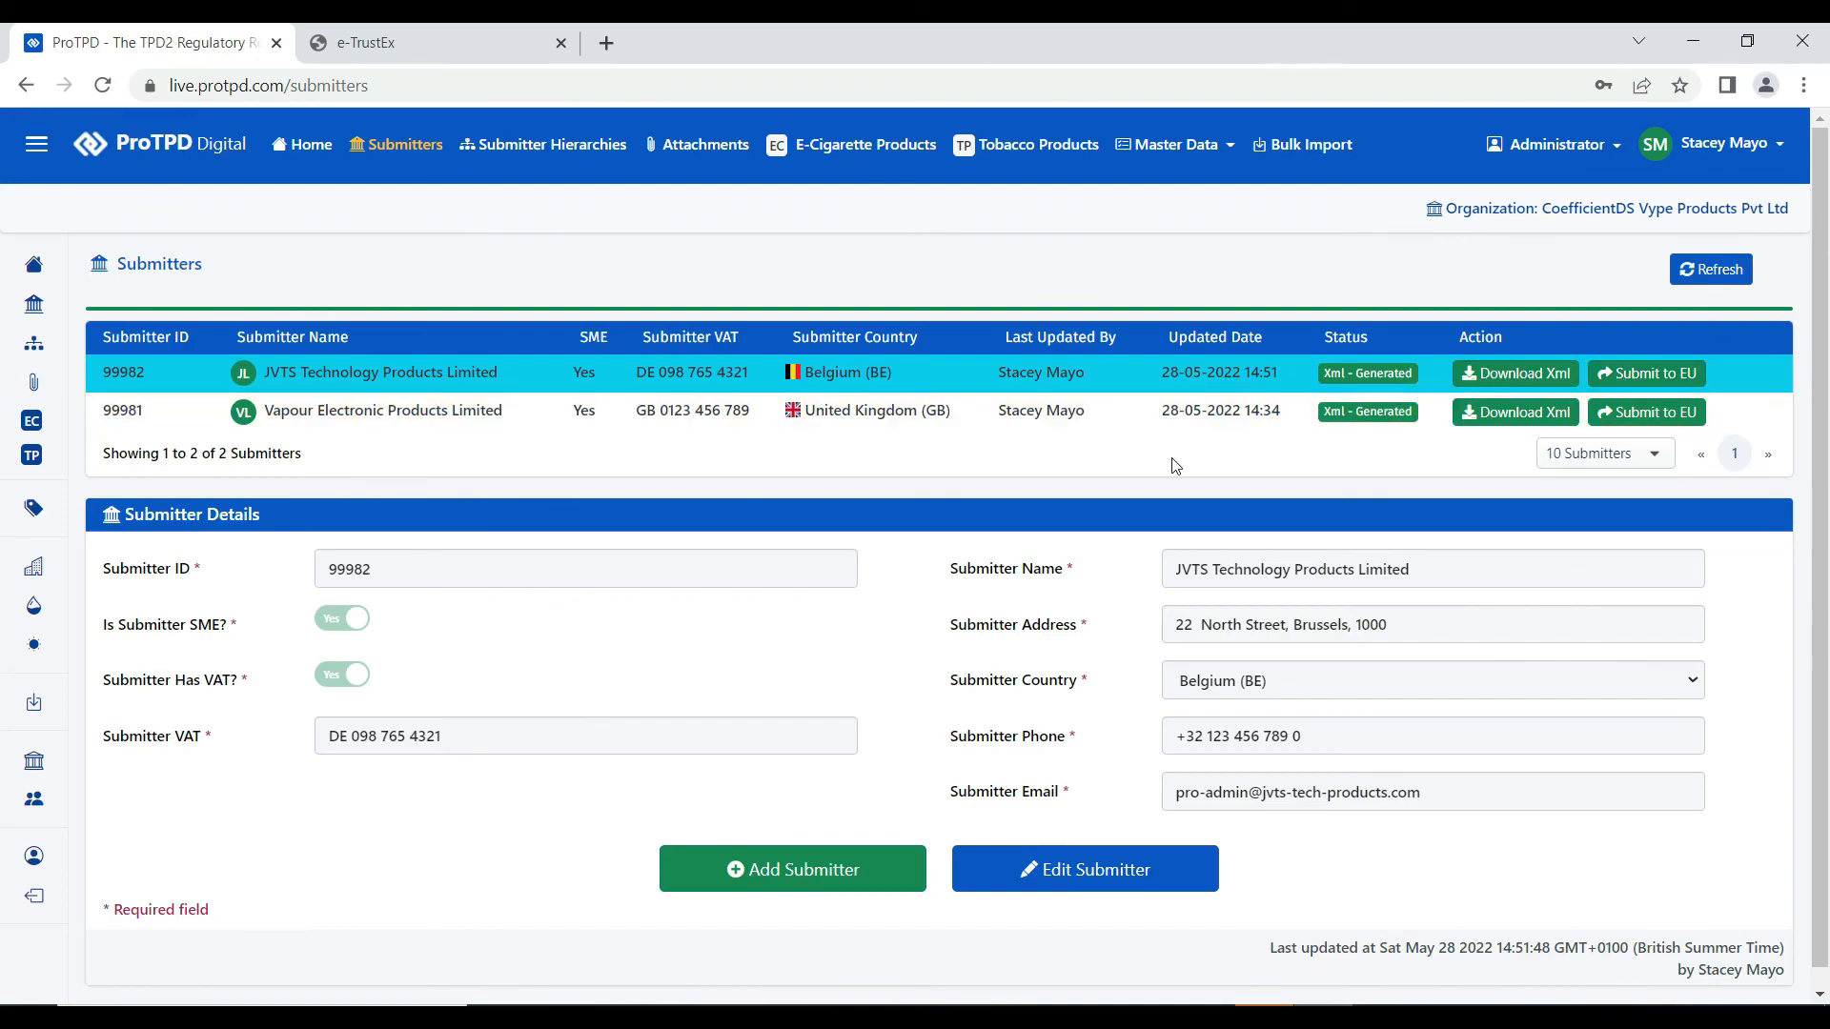
click(952, 420)
click(982, 374)
click(985, 424)
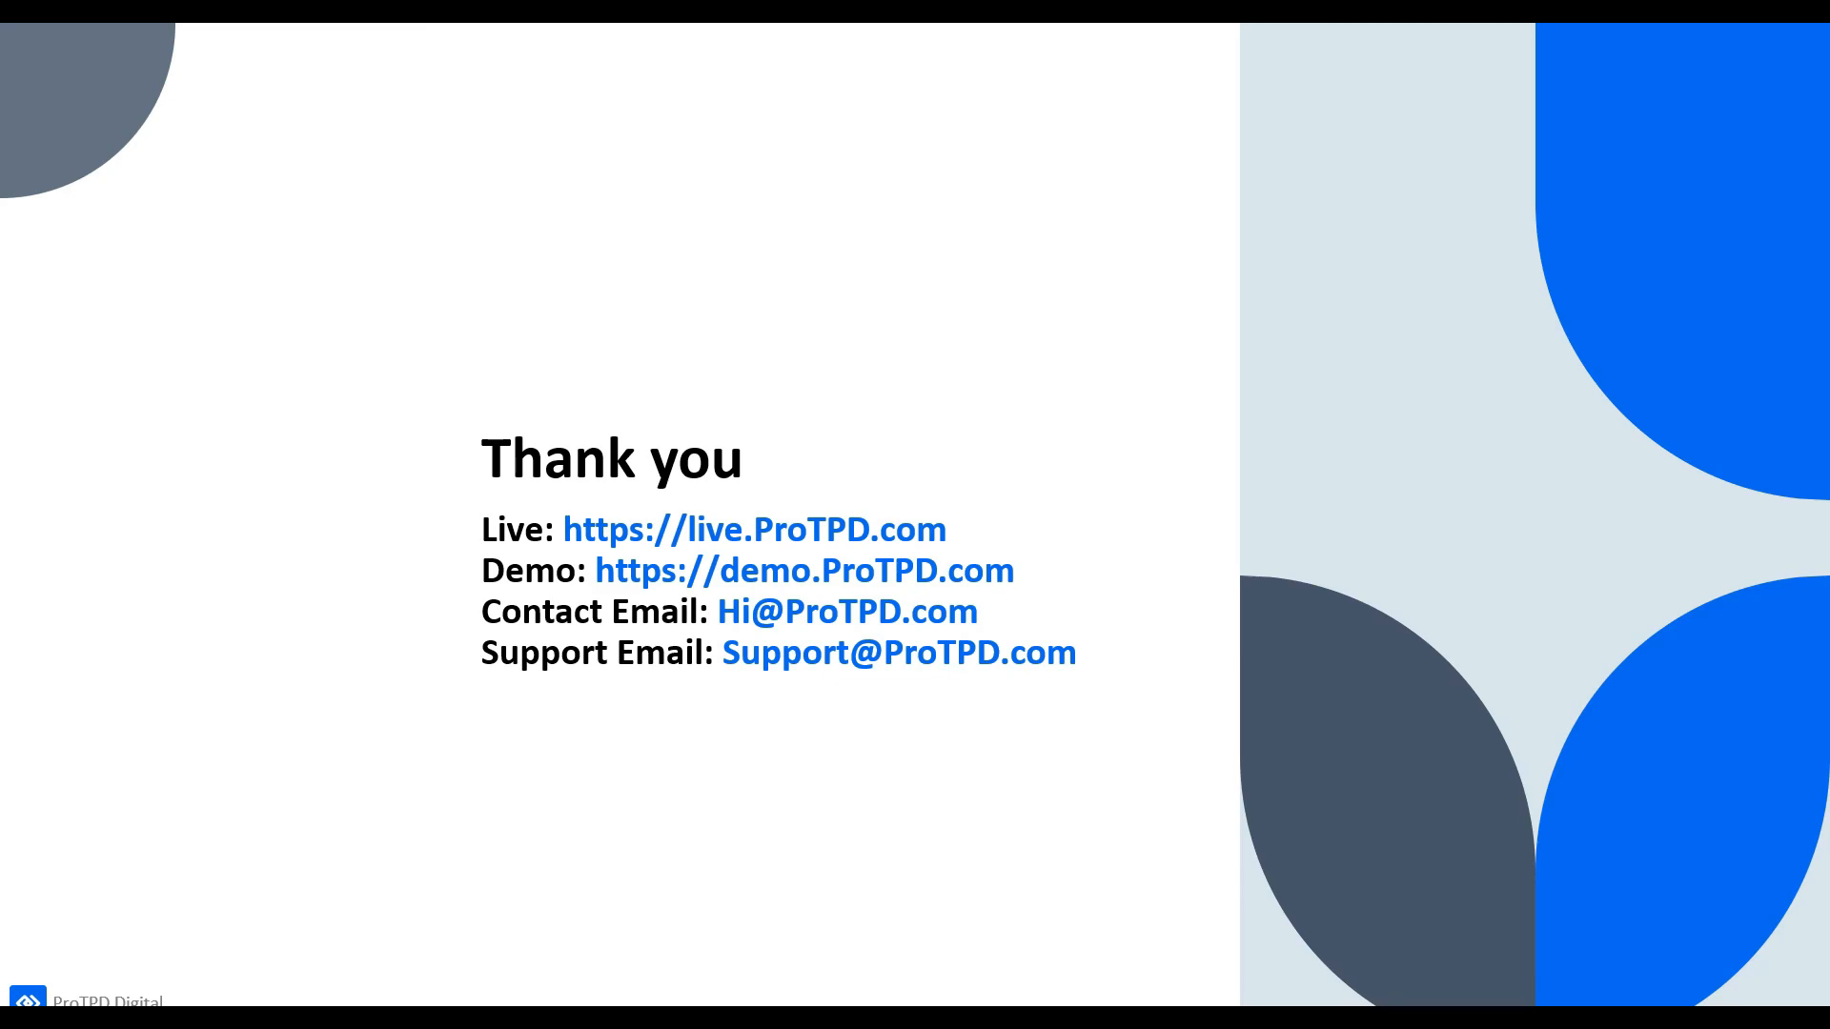